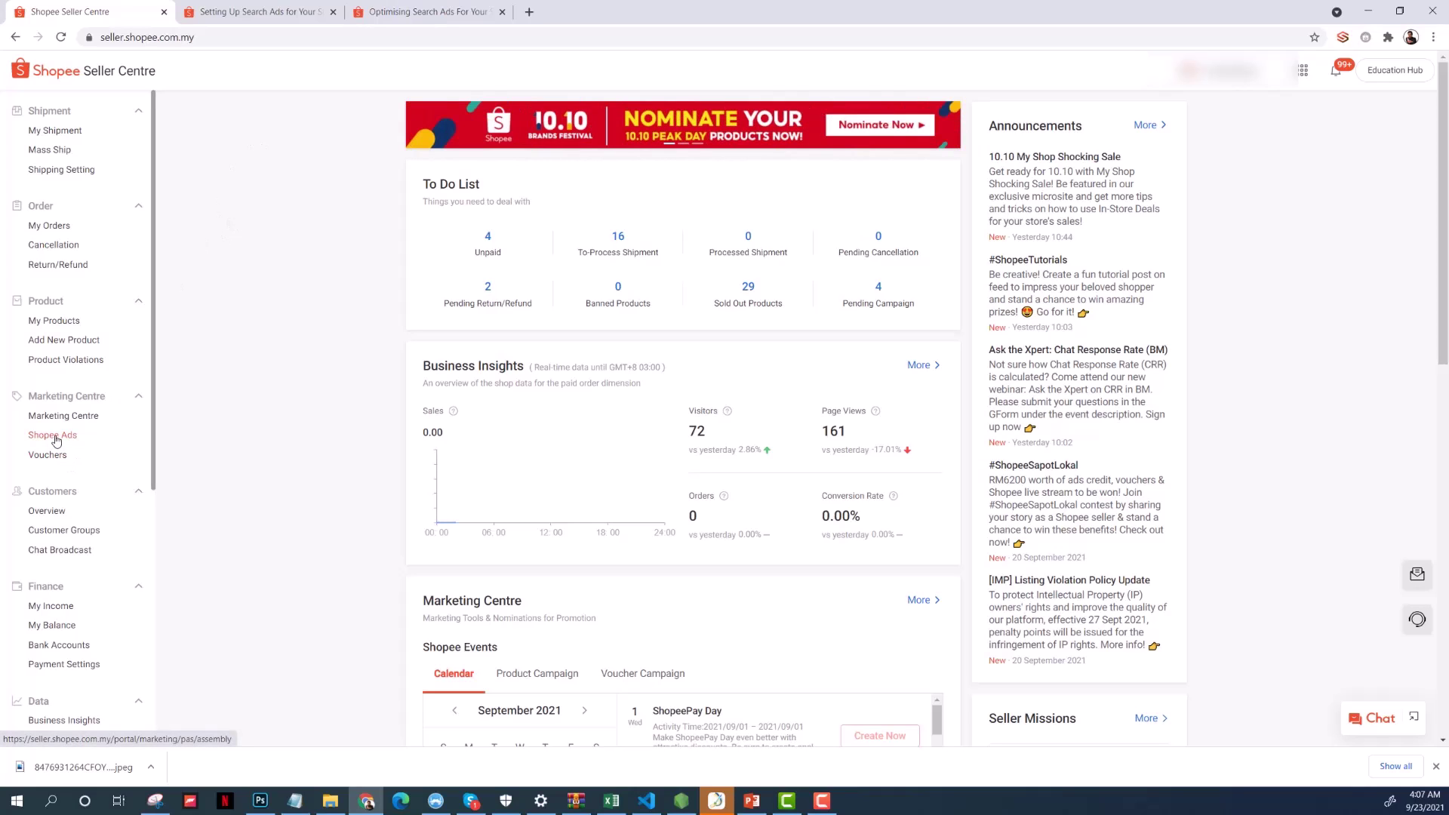
- Open Shopee Ads, view the checkout for the RM20 Shopee Ads Credit top-up, and return to the Shopee Ads overview without paying
left_click(55, 436)
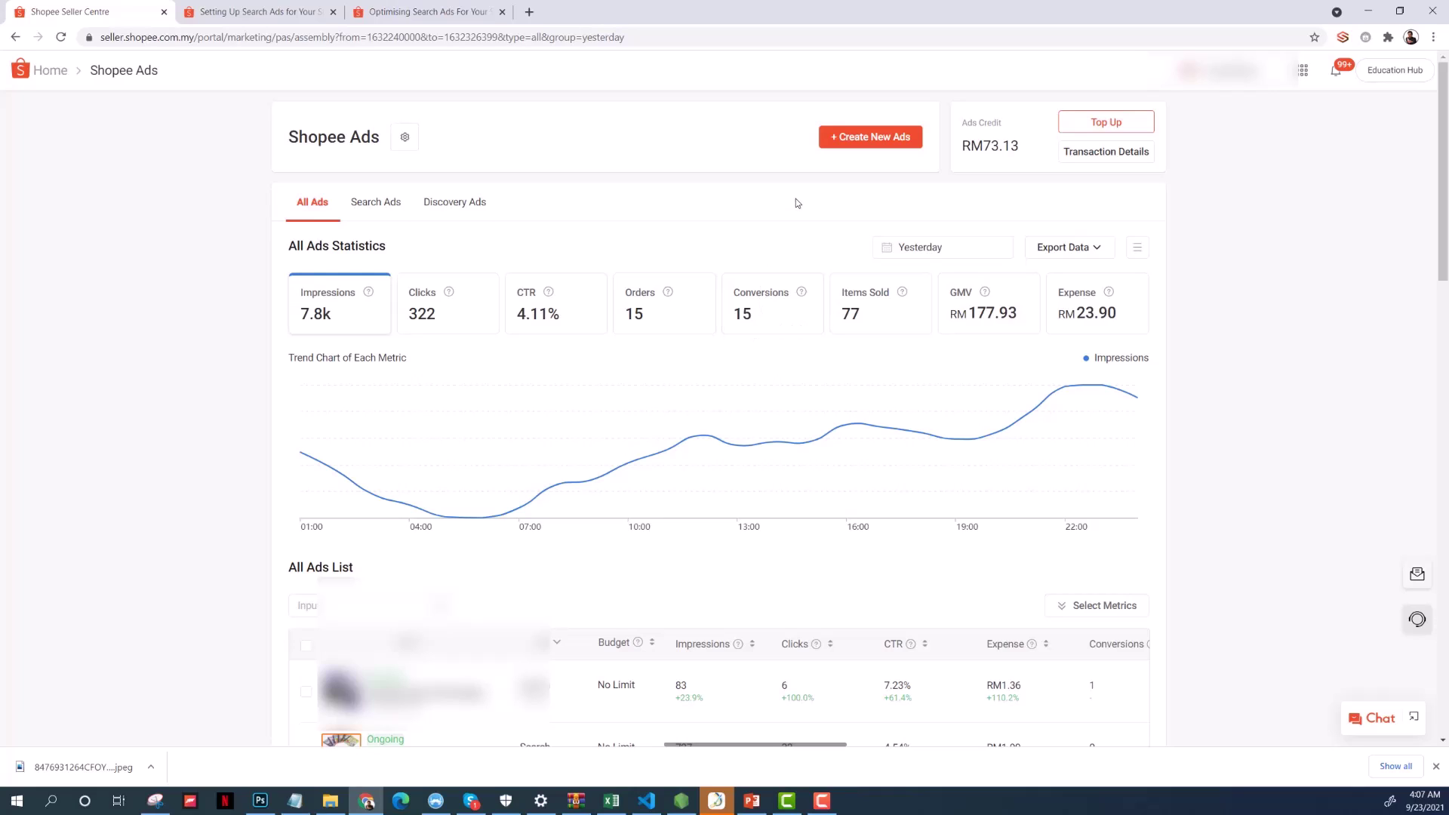
left_click(1115, 125)
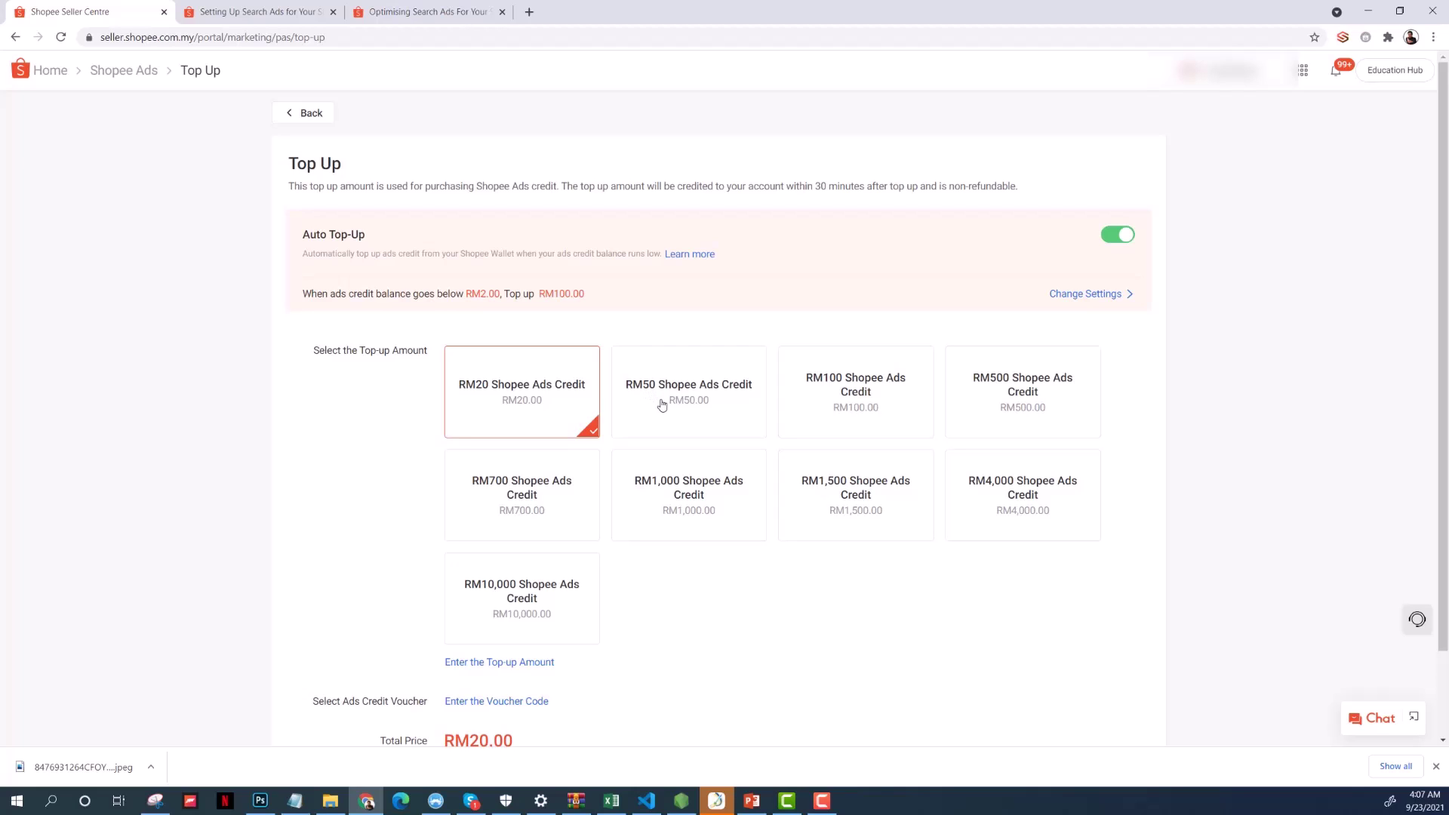
scroll(664, 406, "down", 1)
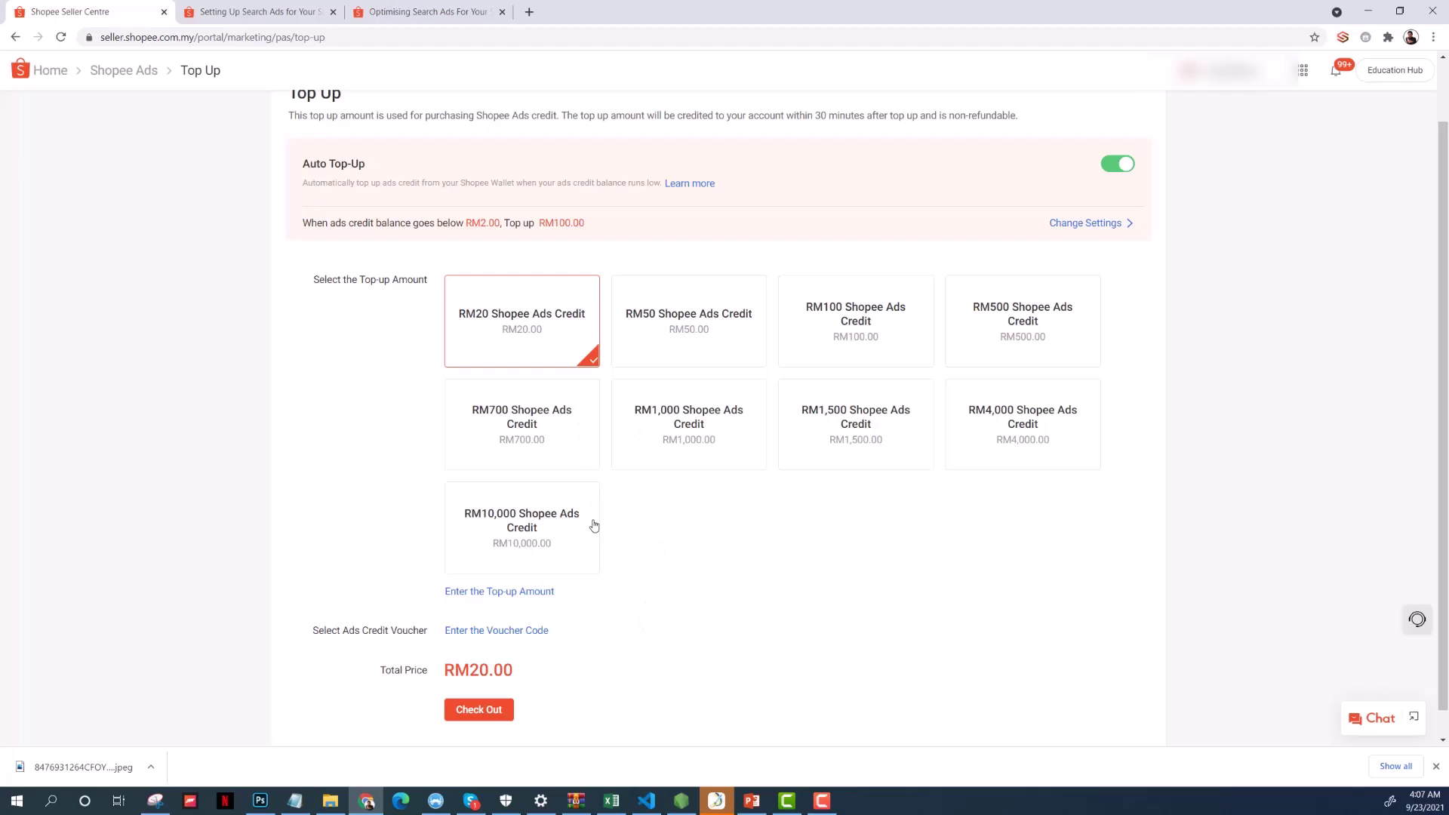
left_click(481, 713)
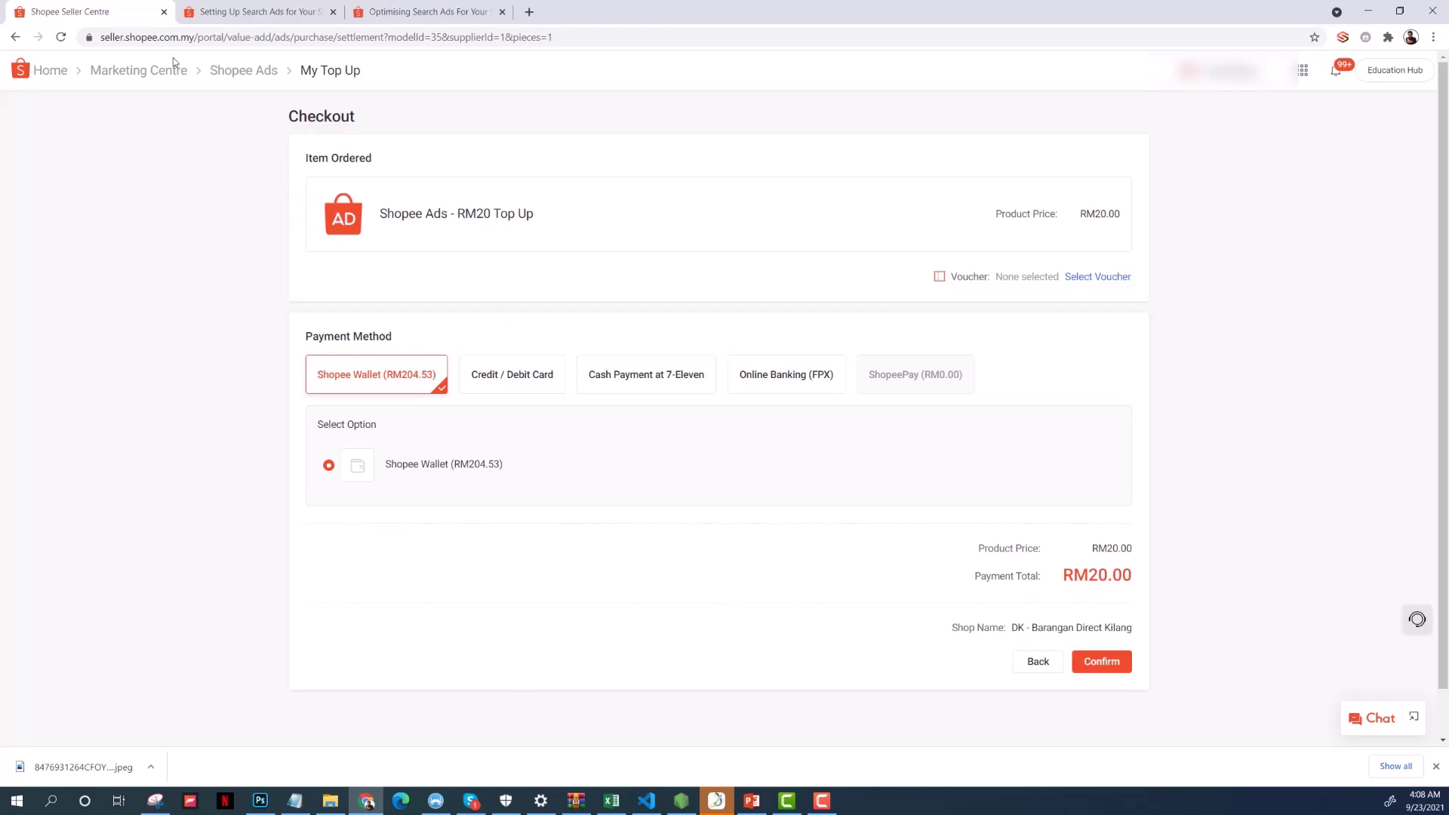
left_click(250, 74)
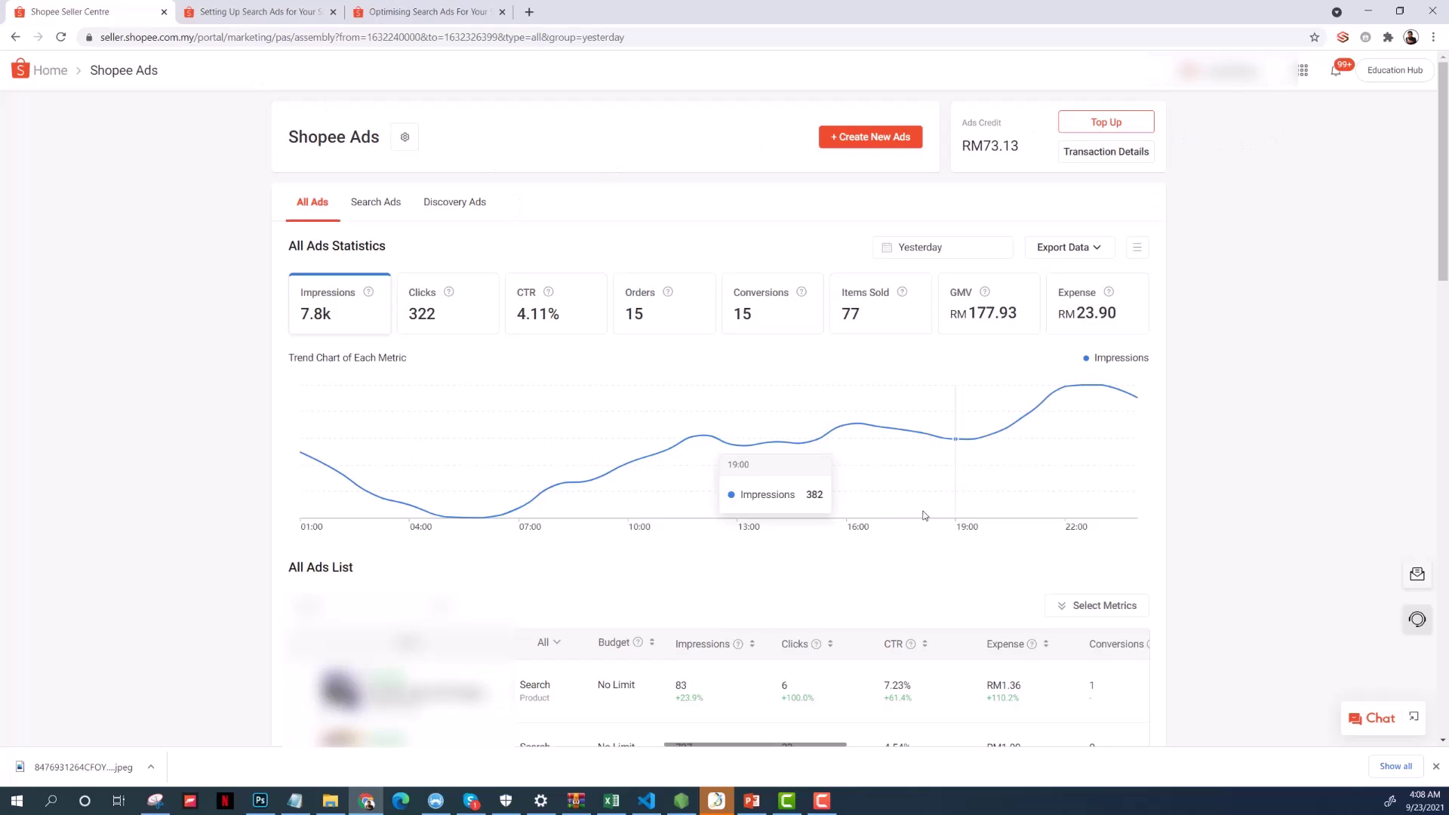
- Start creating a new ad of the Search Ads type from the Shopee Ads overview
mouse_move(934, 478)
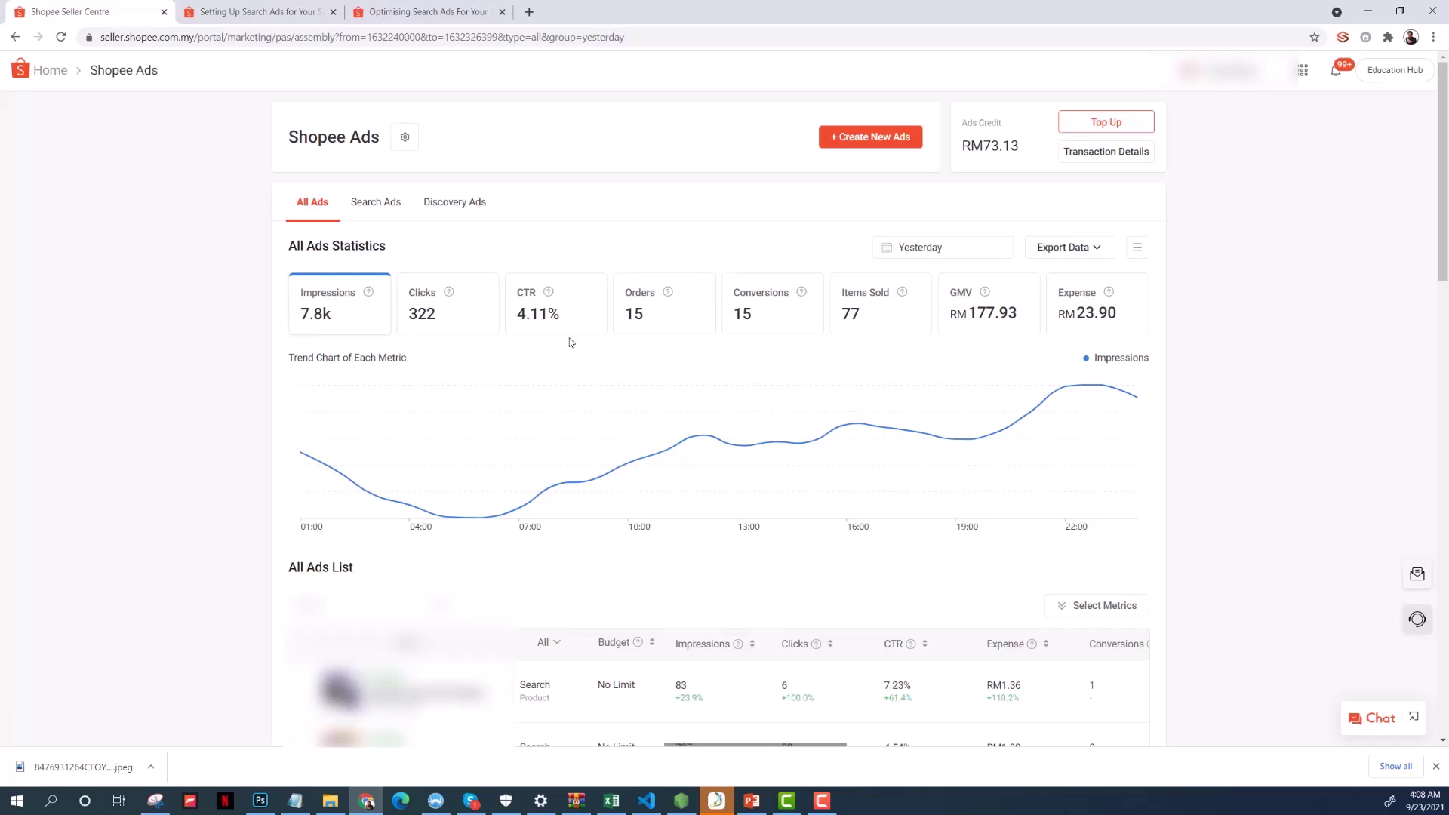
mouse_move(801, 292)
left_click(853, 145)
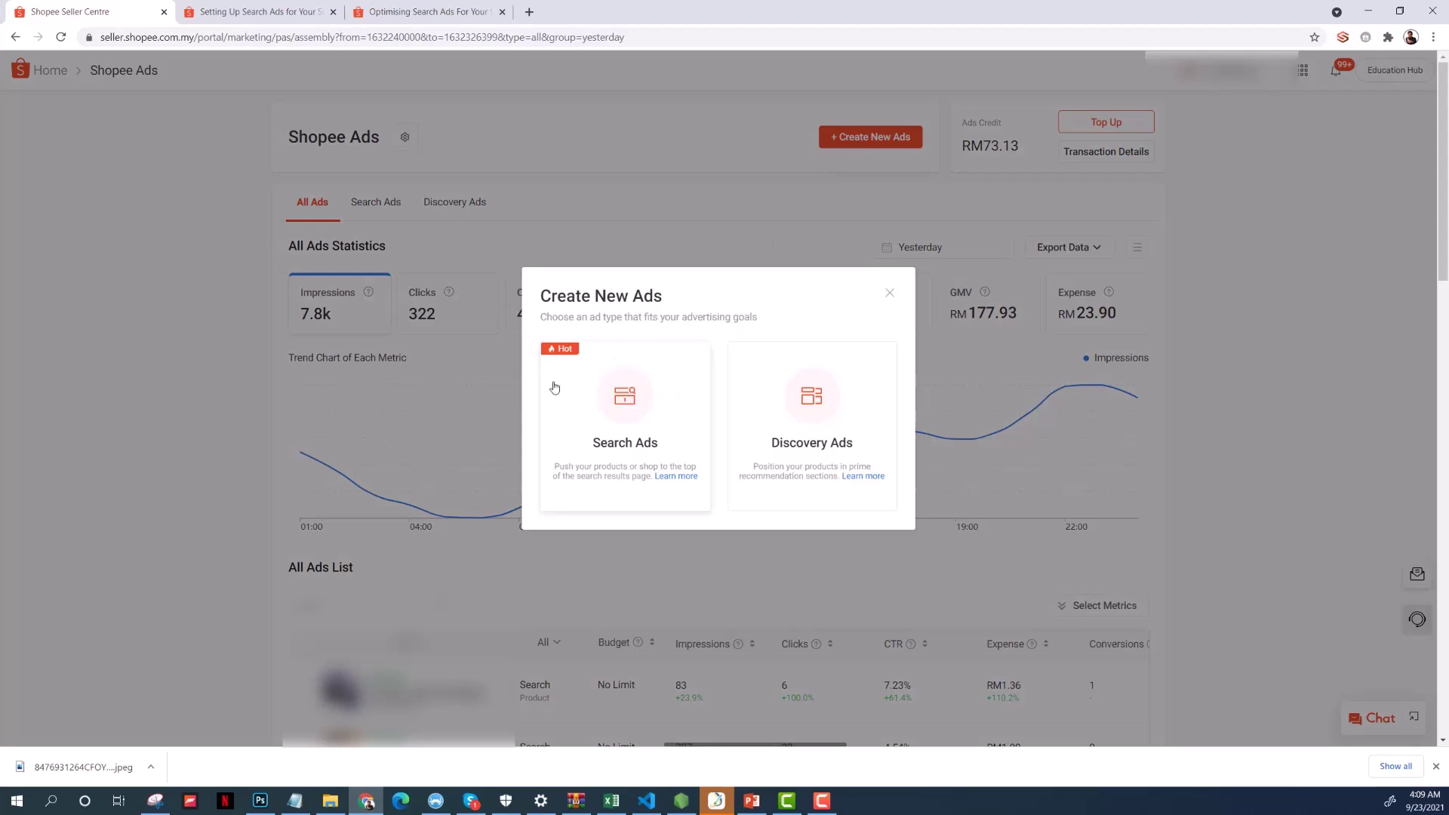
left_click(620, 419)
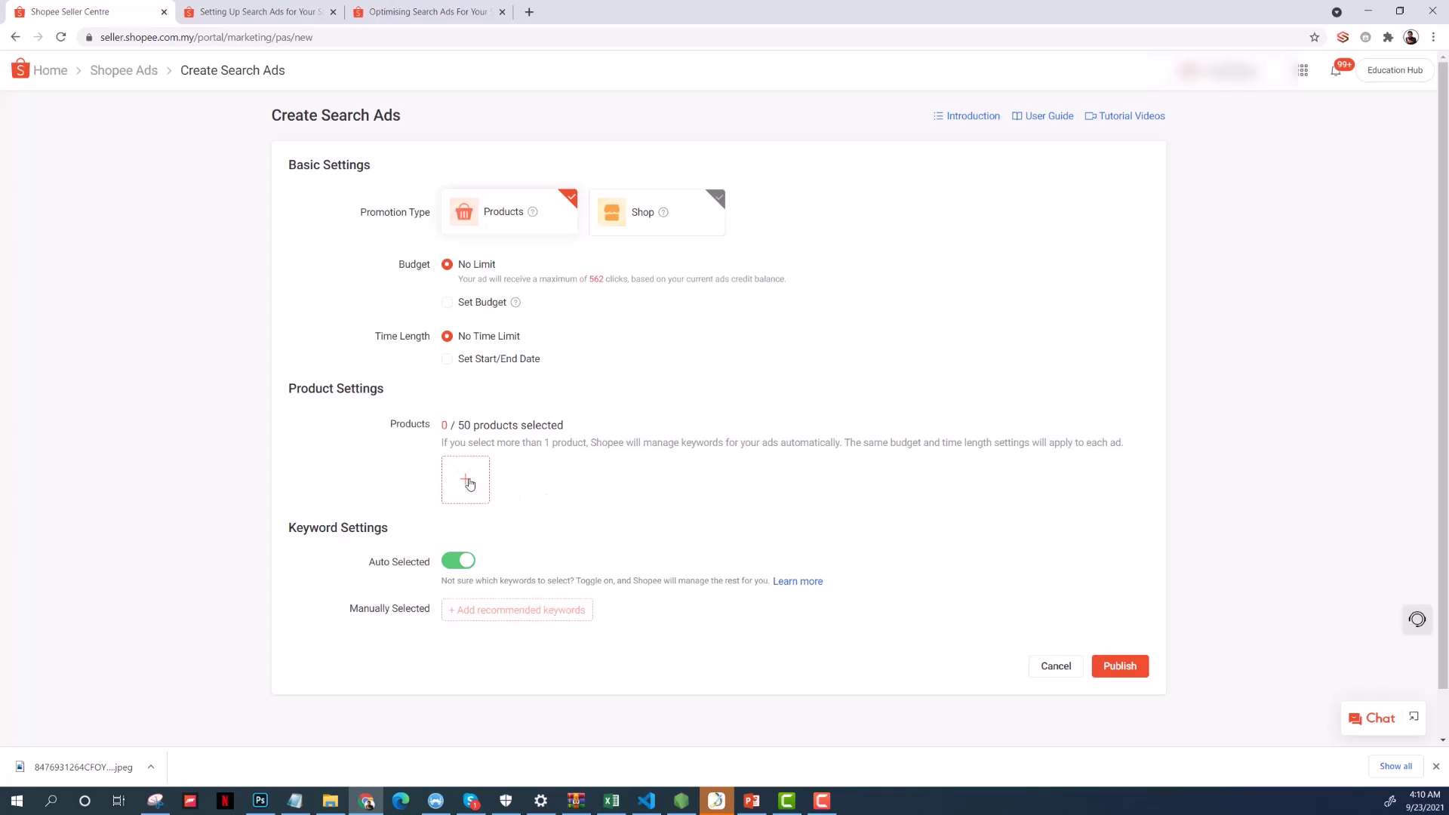
- Search the shop's products for "garlic" and add the USB Wireless Mini Food Chopper Blender to the ad
left_click(465, 481)
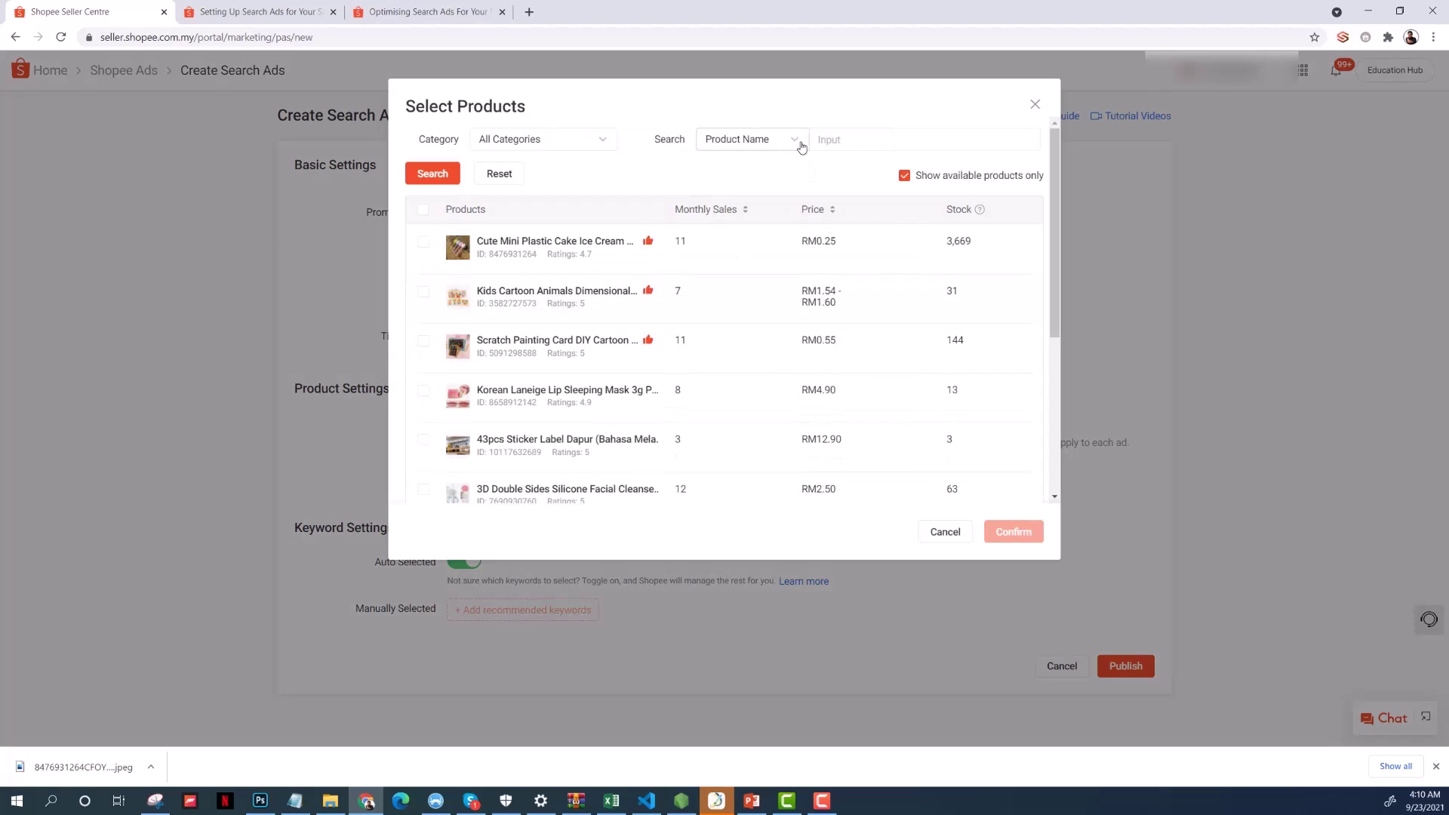
left_click(854, 142)
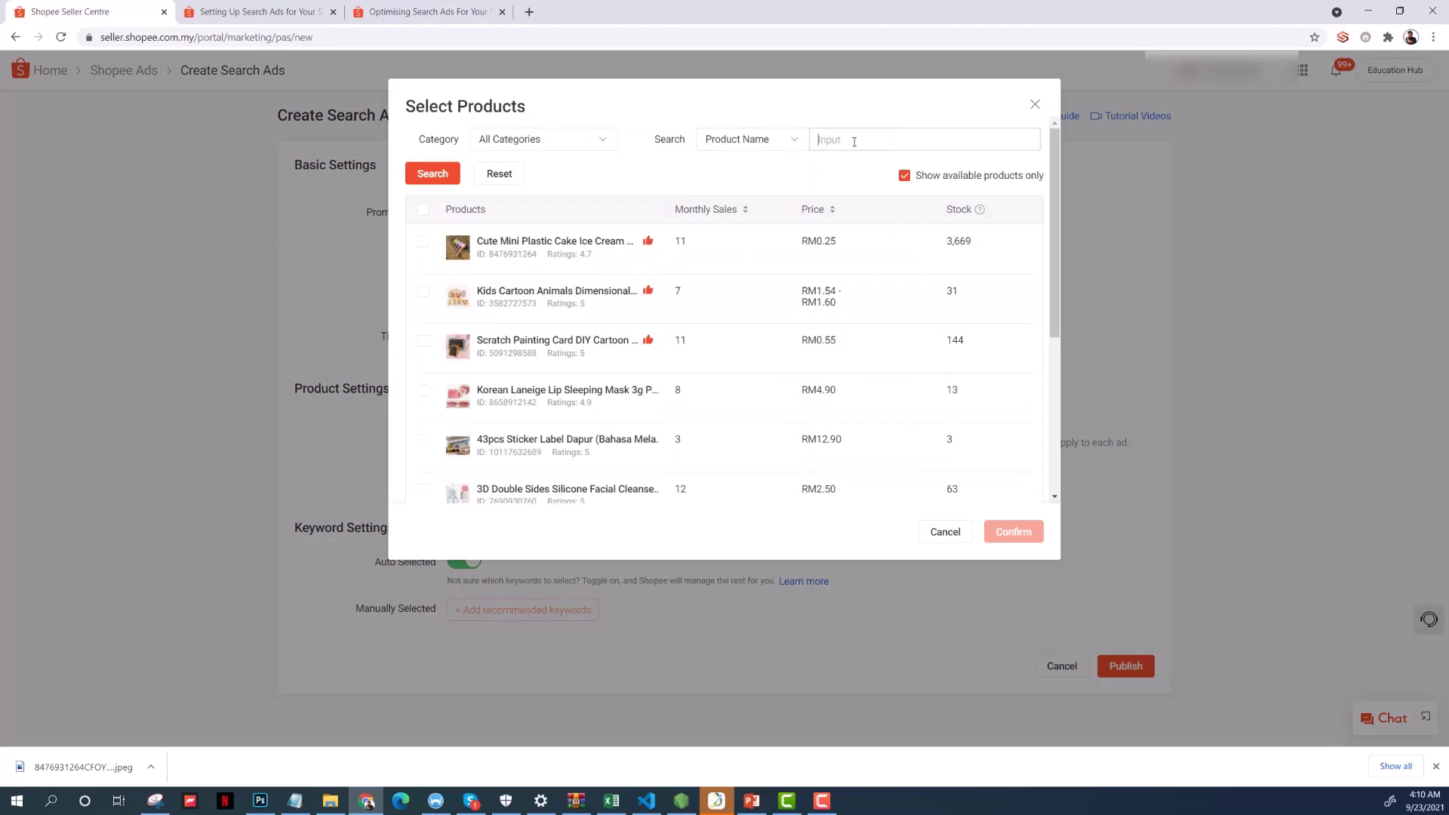
type("garlic")
key("Return")
left_click(424, 348)
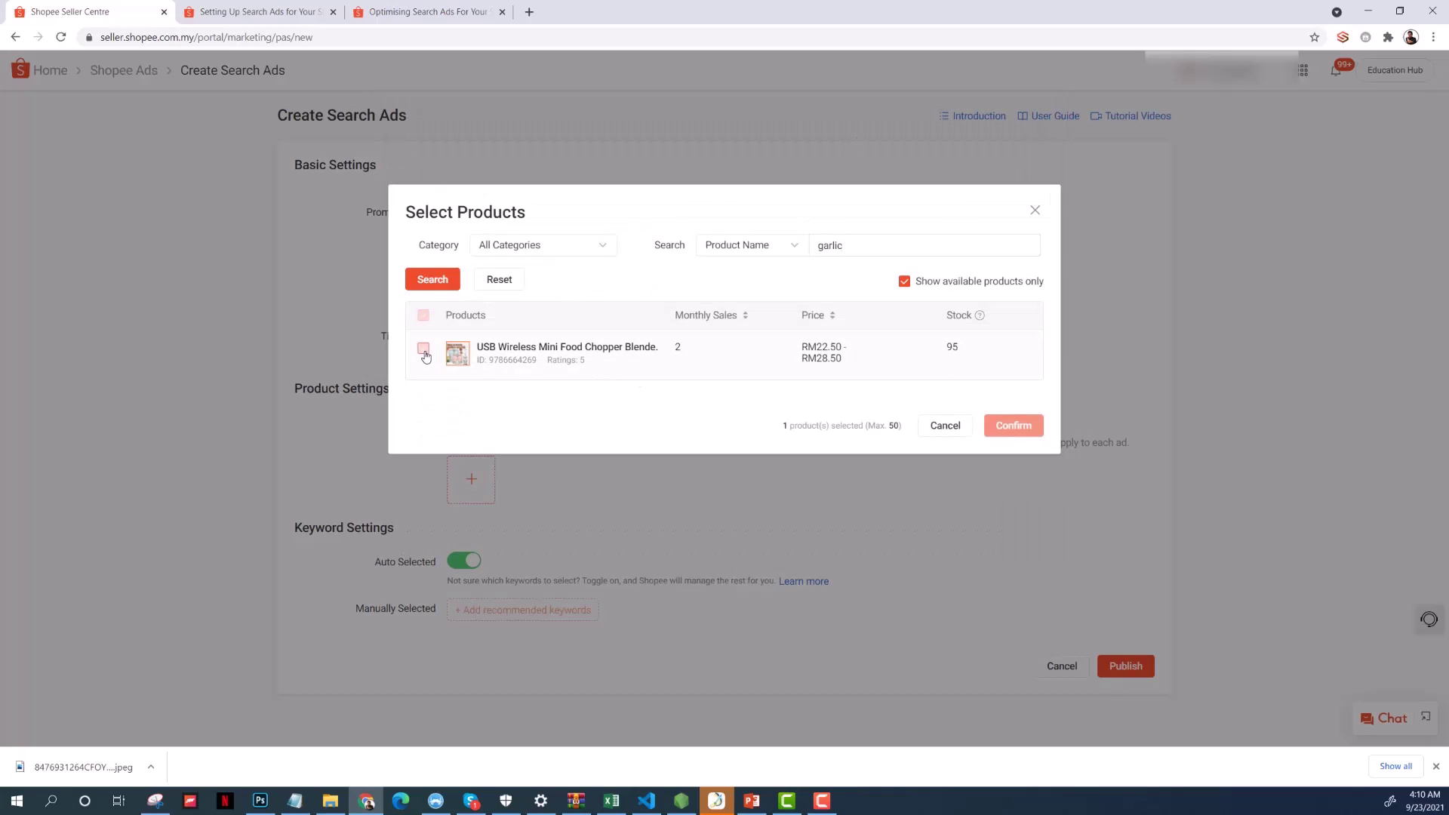
left_click(1013, 426)
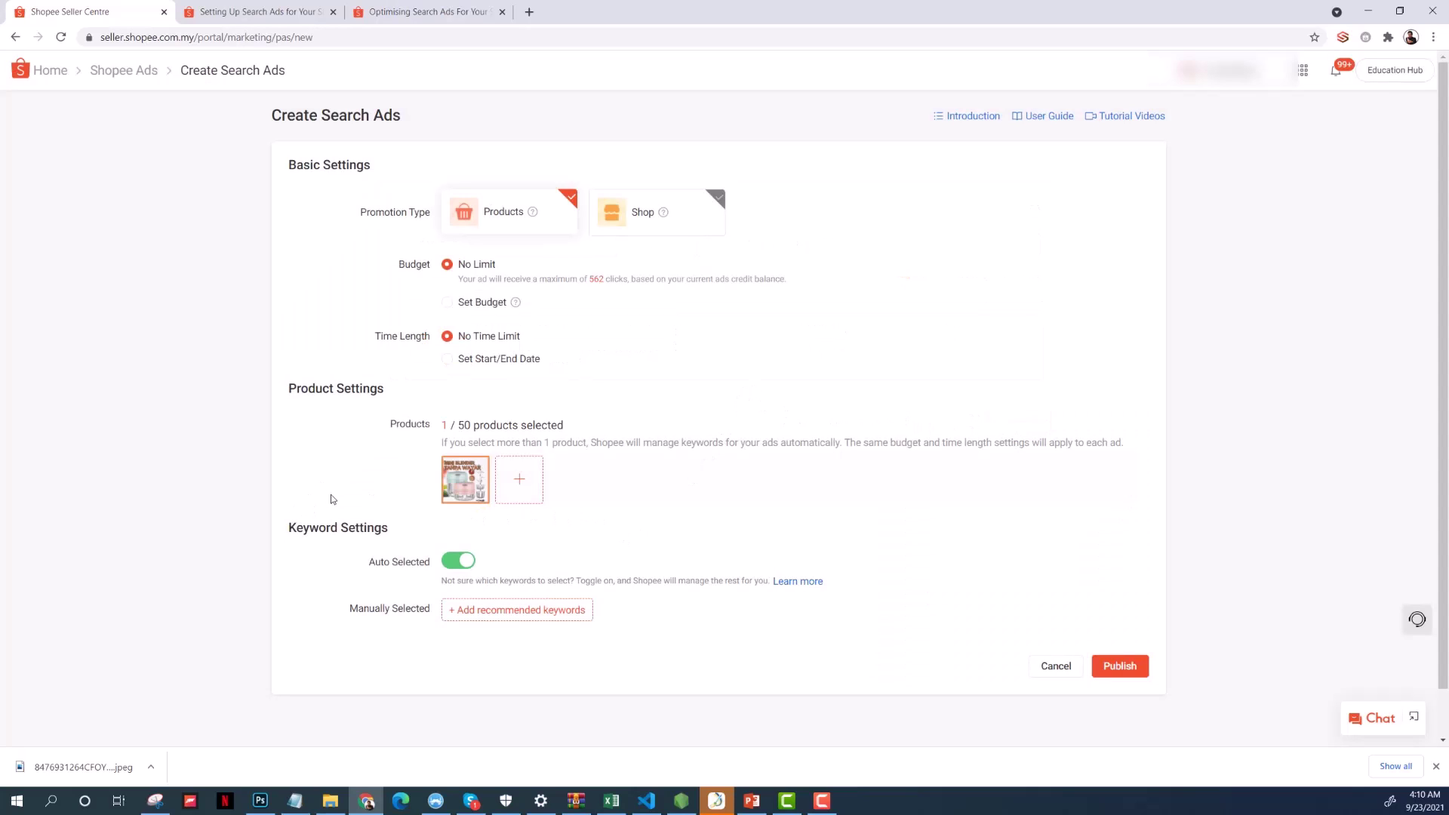
- Turn off automatic keyword selection, add the recommended keywords to the ad, and look through the resulting list
left_click(461, 564)
left_click(482, 615)
scroll(850, 564, "down", 4)
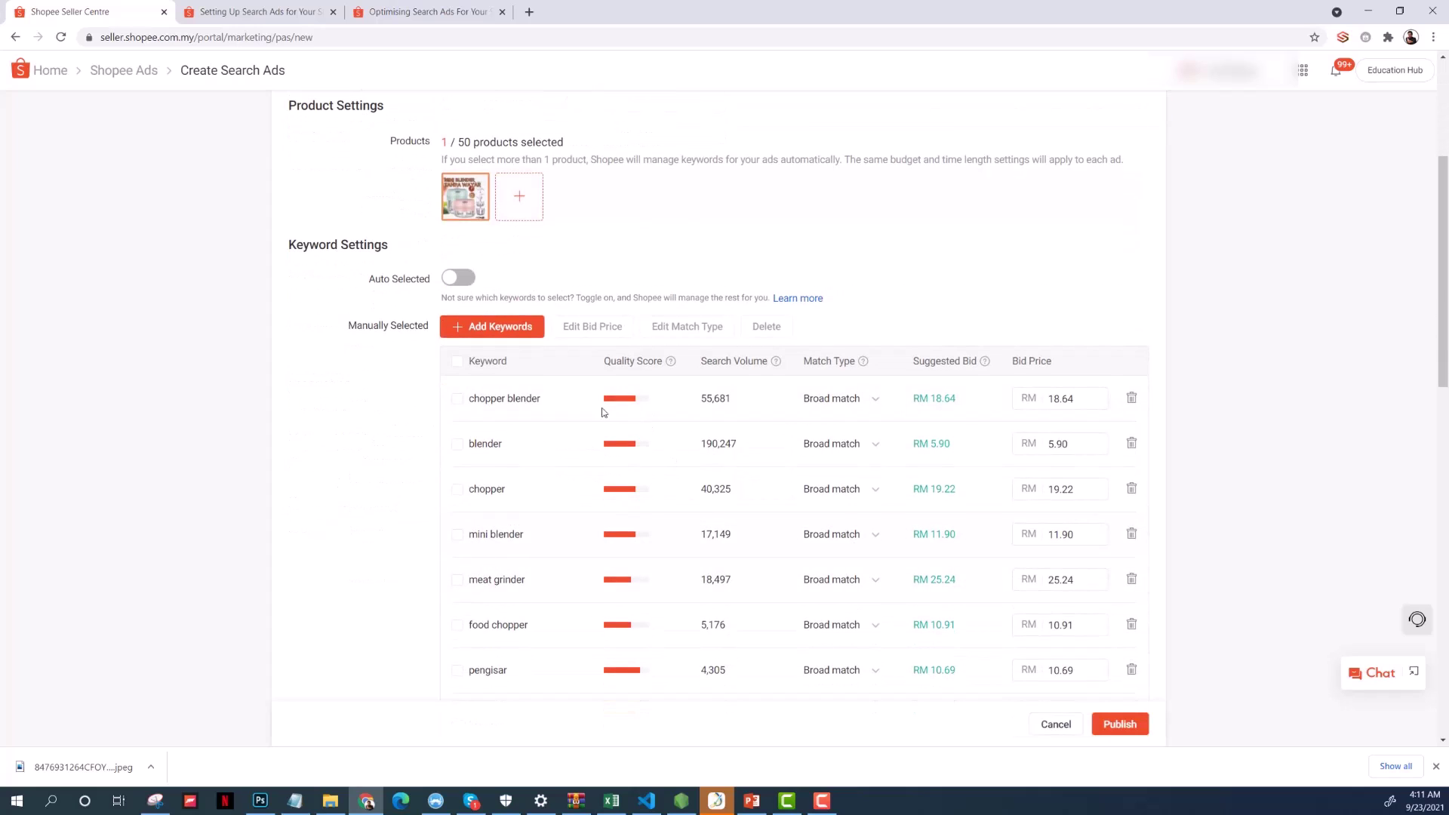
scroll(725, 567, "down", 9)
scroll(731, 555, "down", 4)
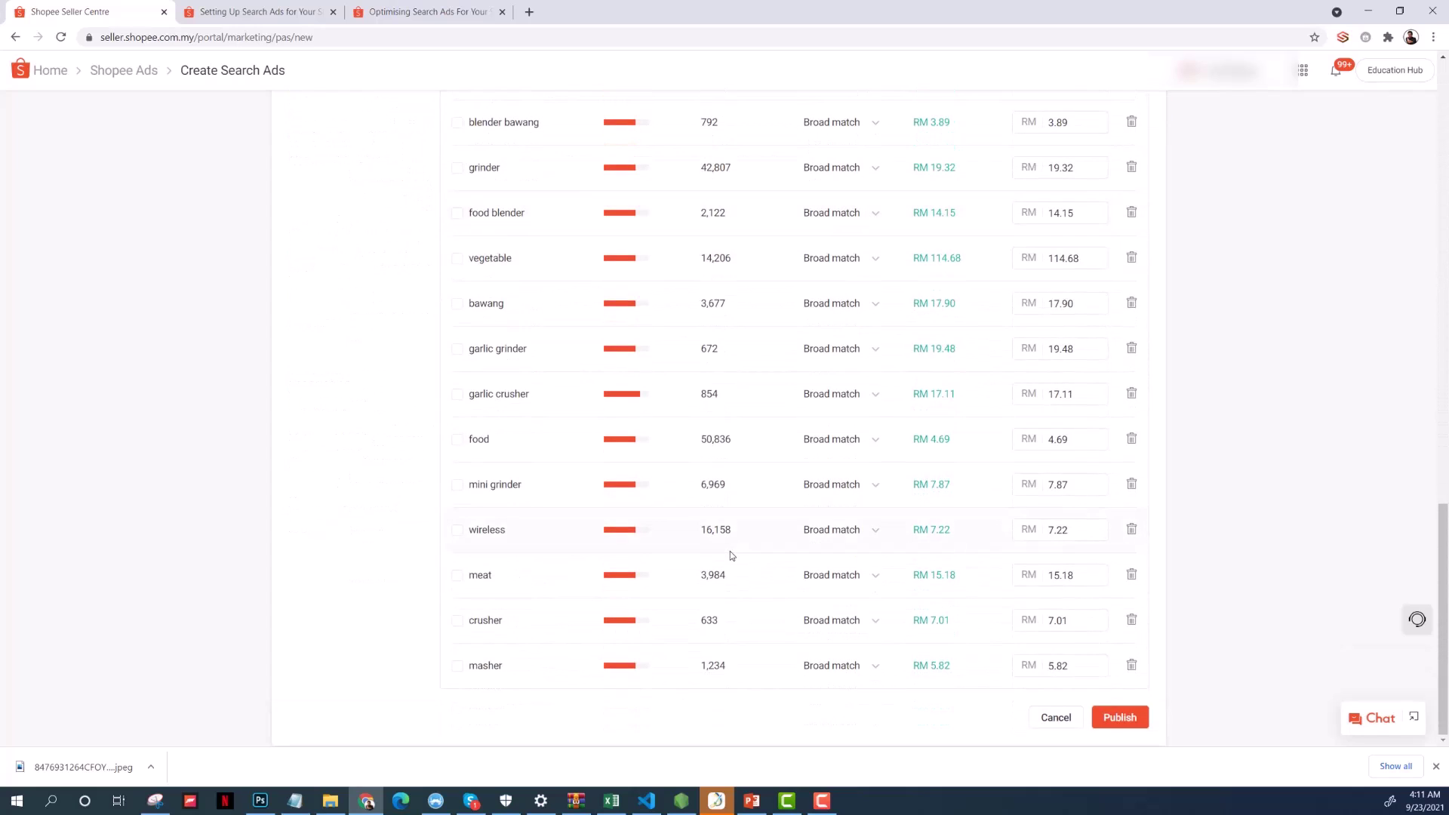
scroll(729, 553, "up", 10)
scroll(728, 551, "up", 1)
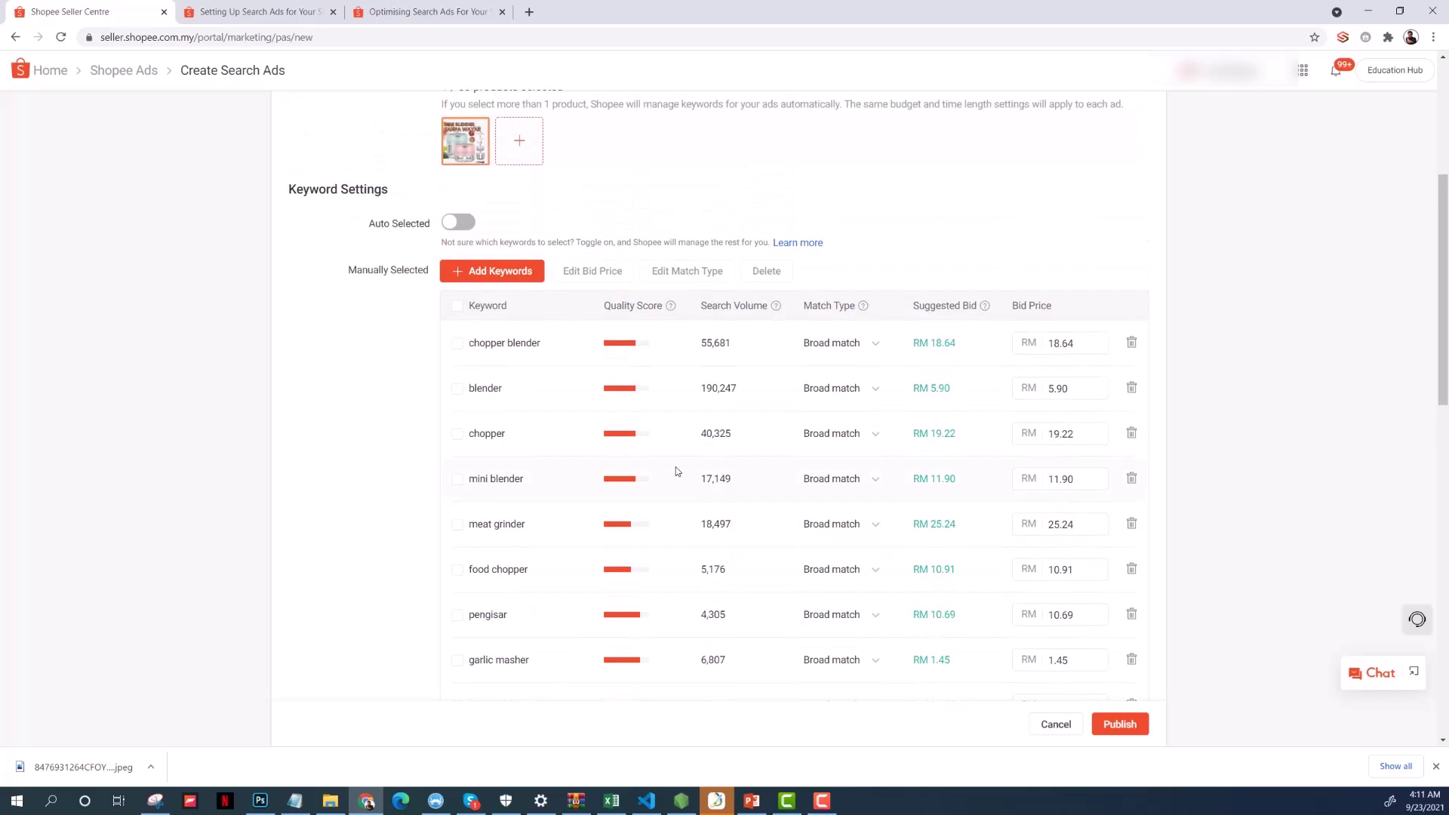
- Delete all the recommended keywords from the ad's manually selected keyword list
left_click(456, 305)
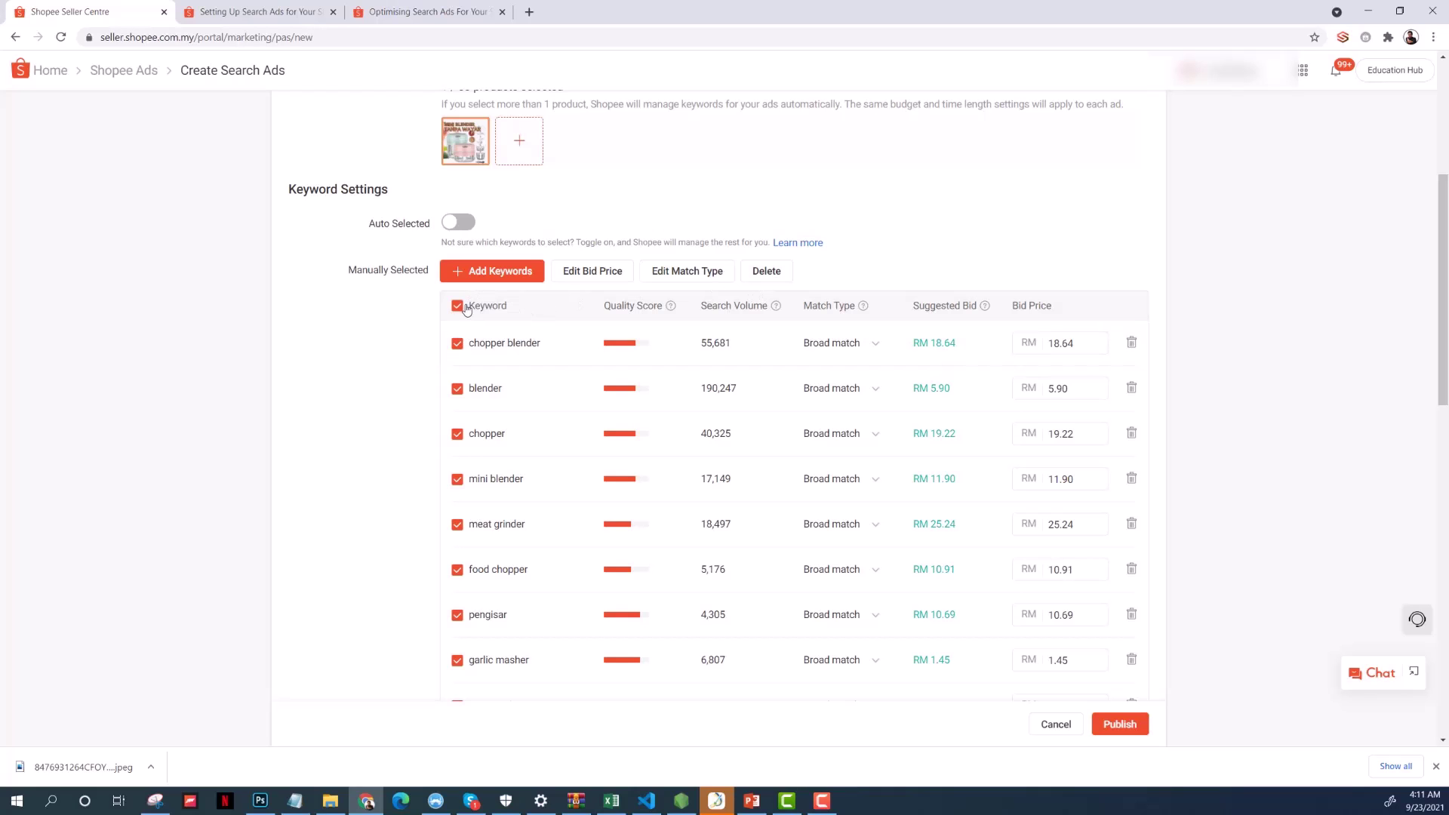
left_click(772, 271)
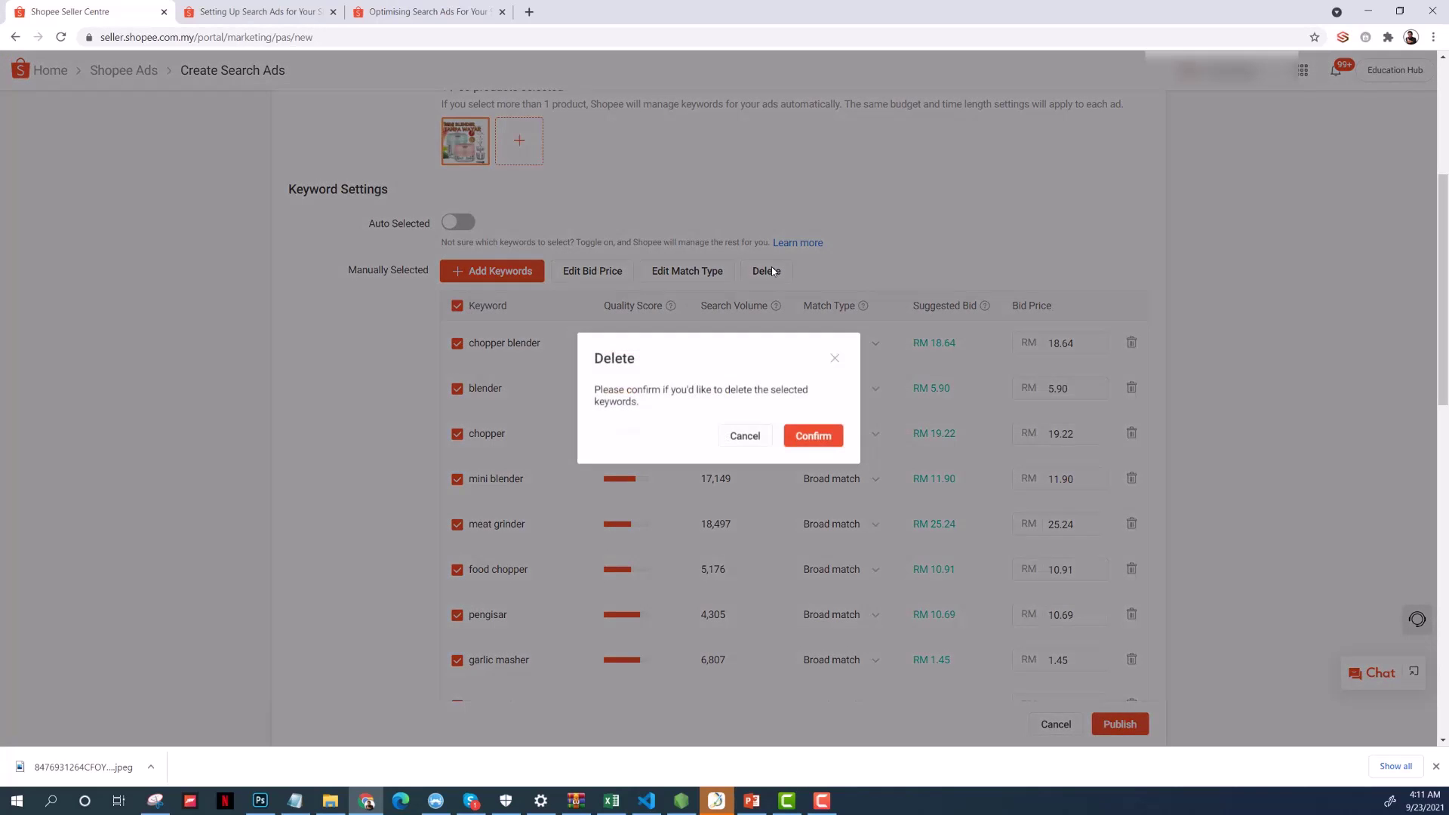
left_click(806, 437)
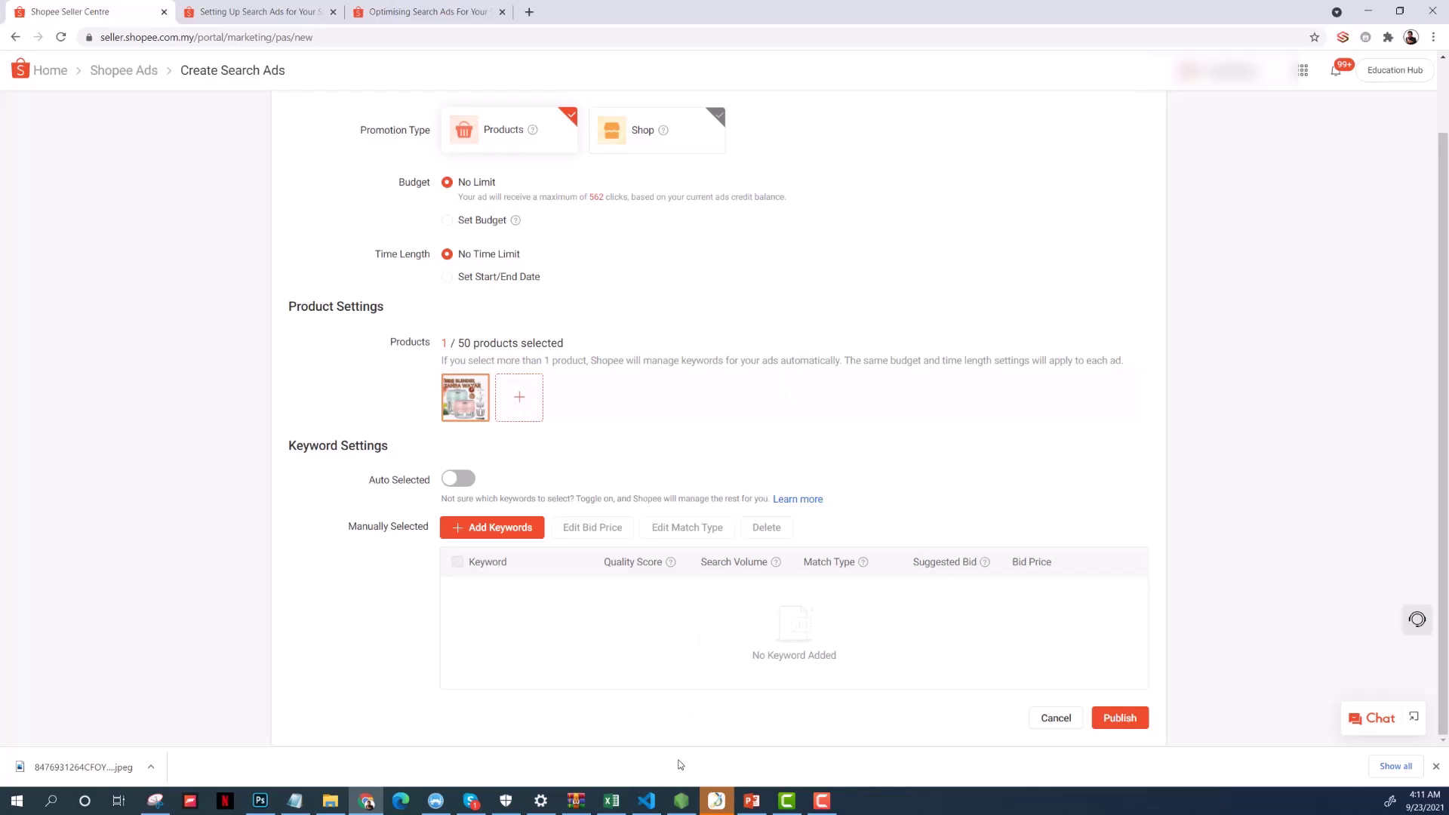
- Check the keyword list in Excel and read the Shopee Ads article on setting up Search Ads, highlighting its advice on how many keywords to add
left_click(612, 801)
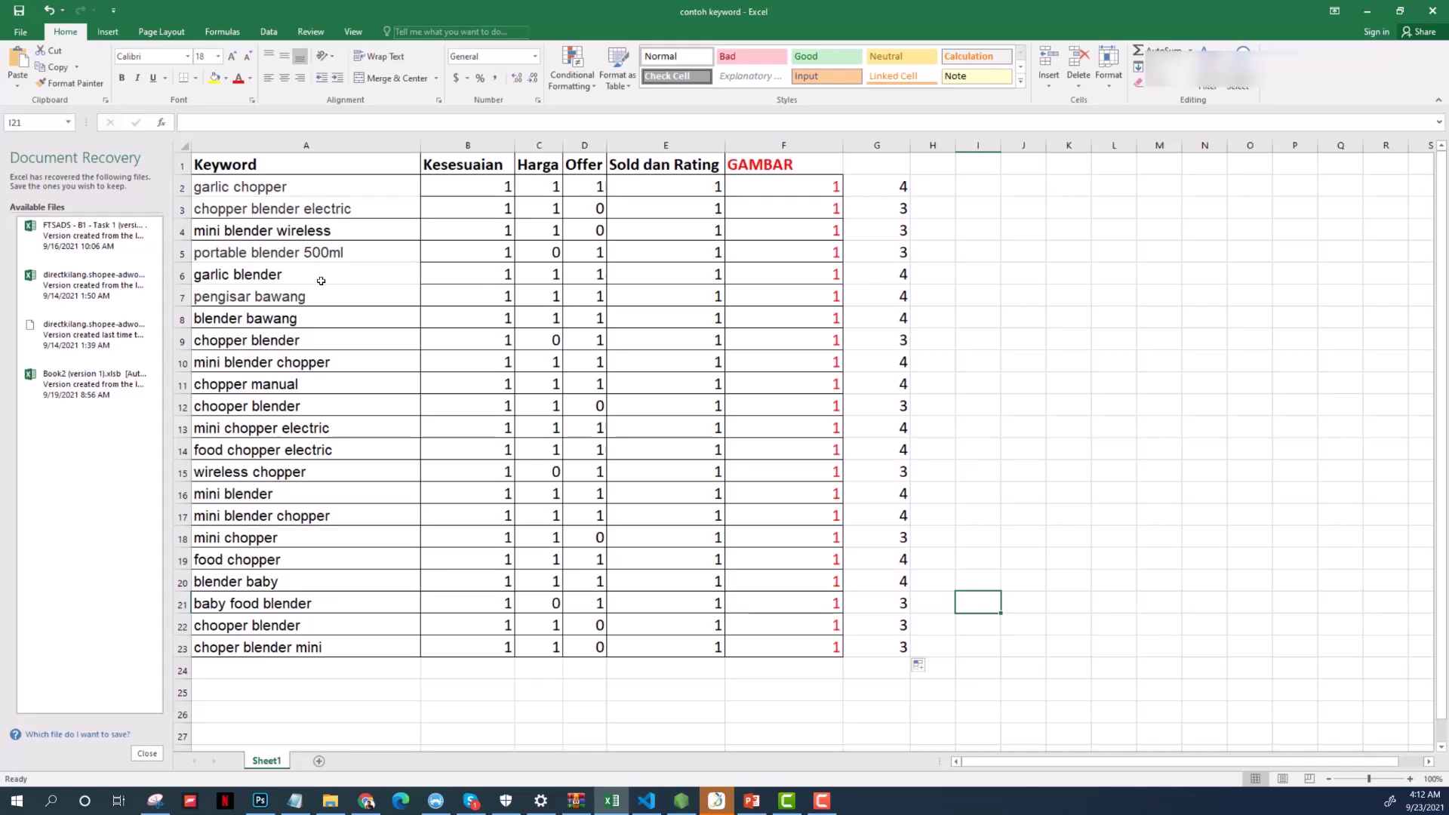
left_click(1369, 14)
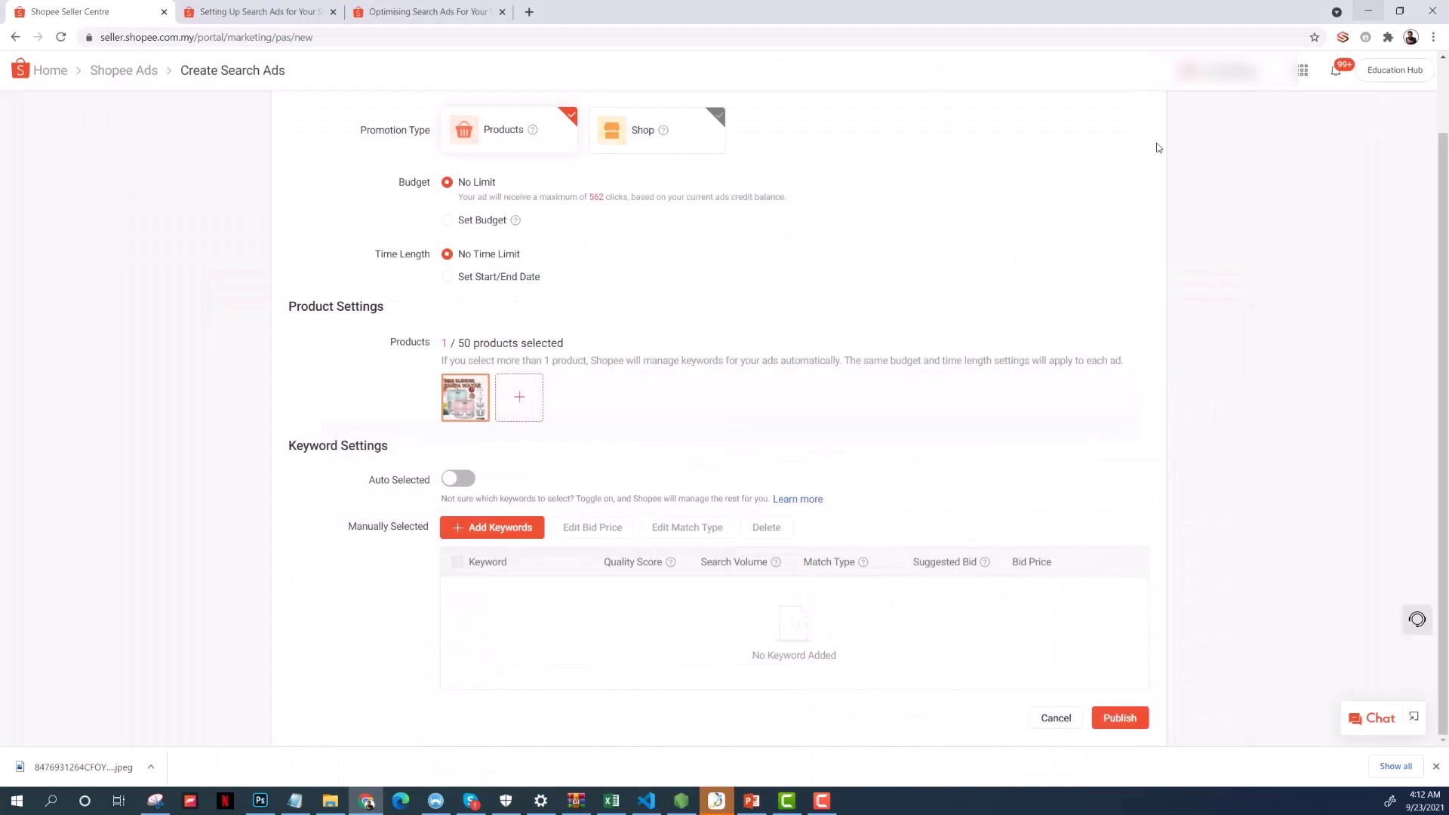
left_click(427, 13)
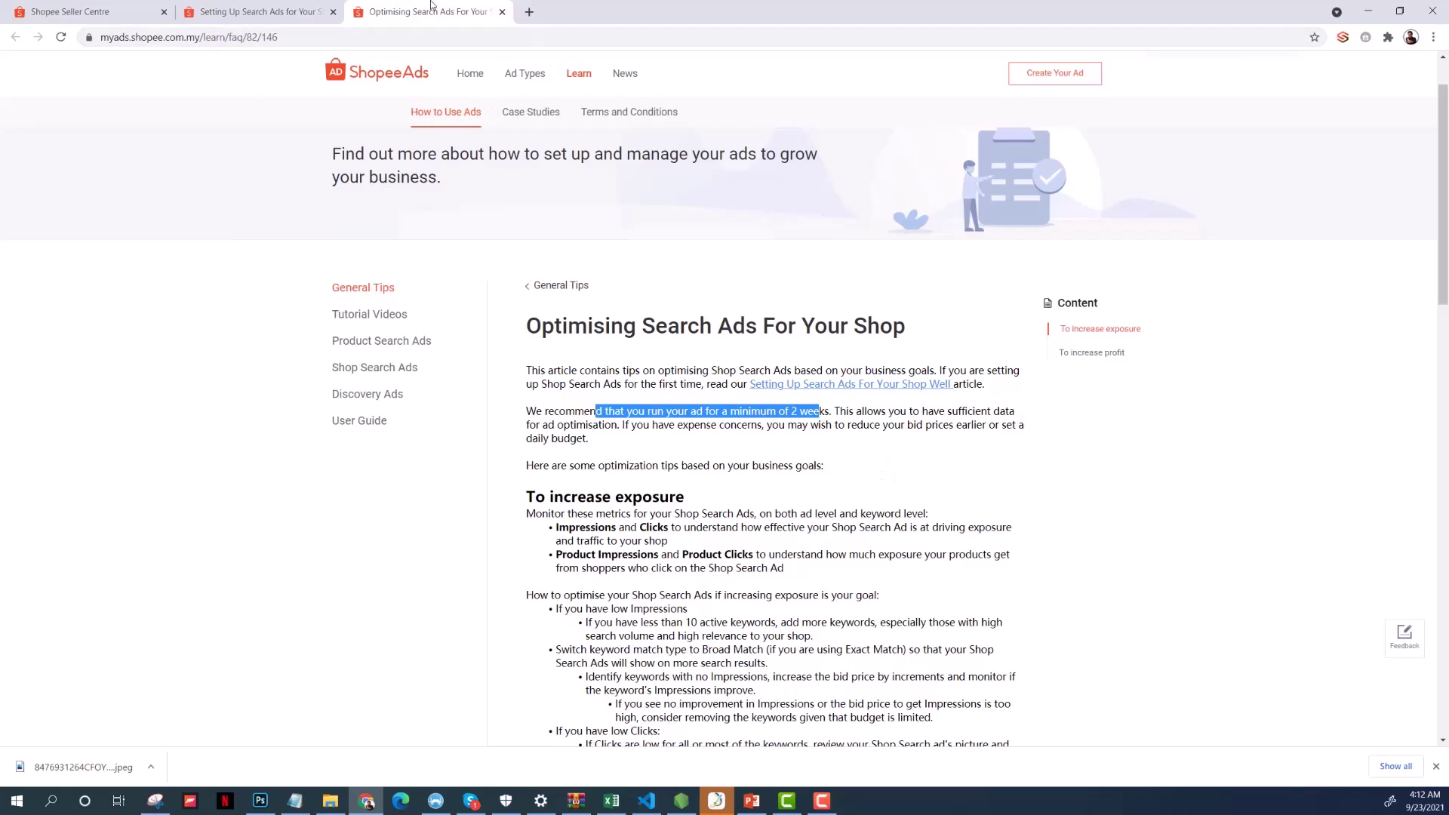
left_click(310, 11)
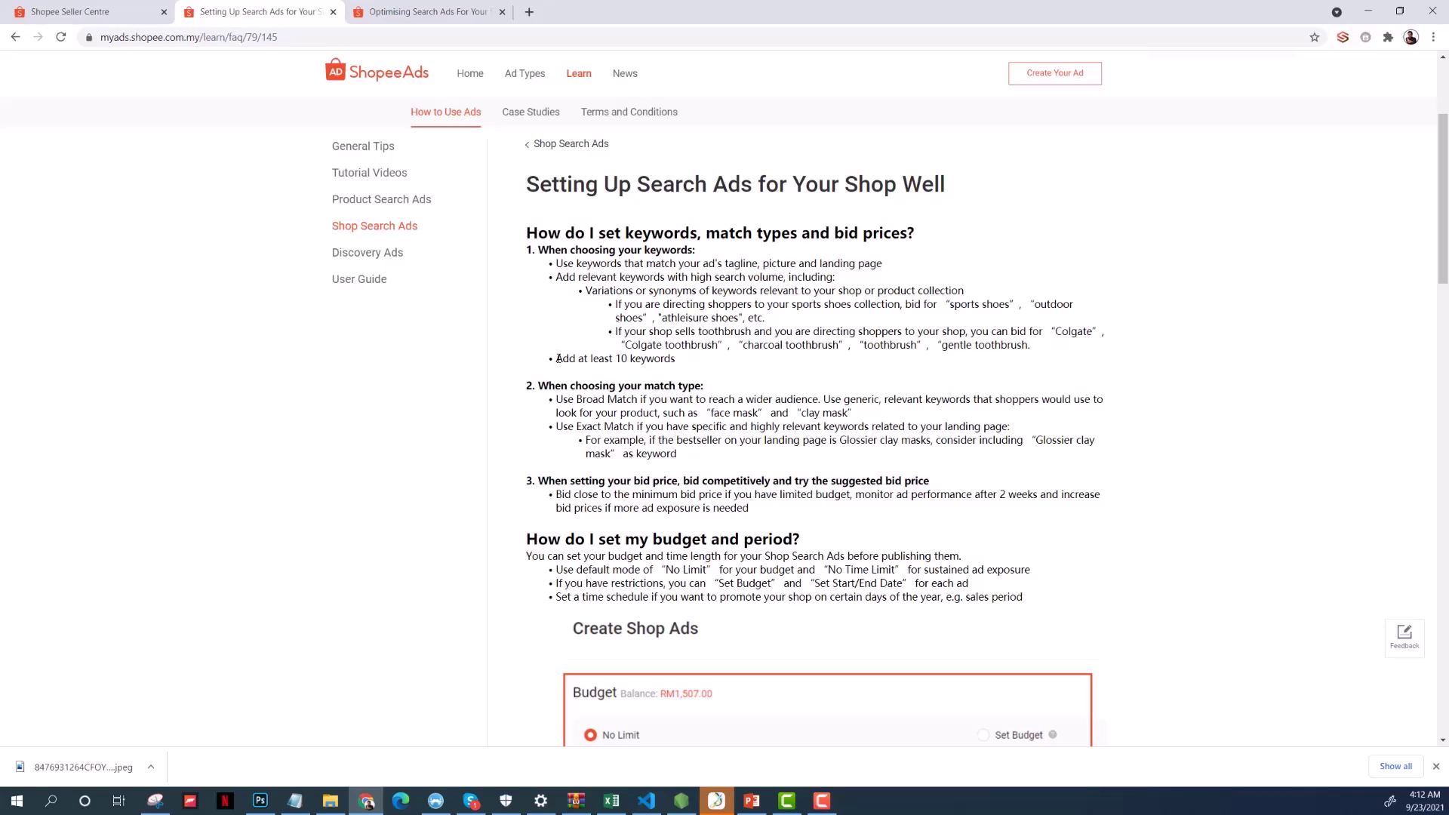
left_click_drag(553, 360, 680, 363)
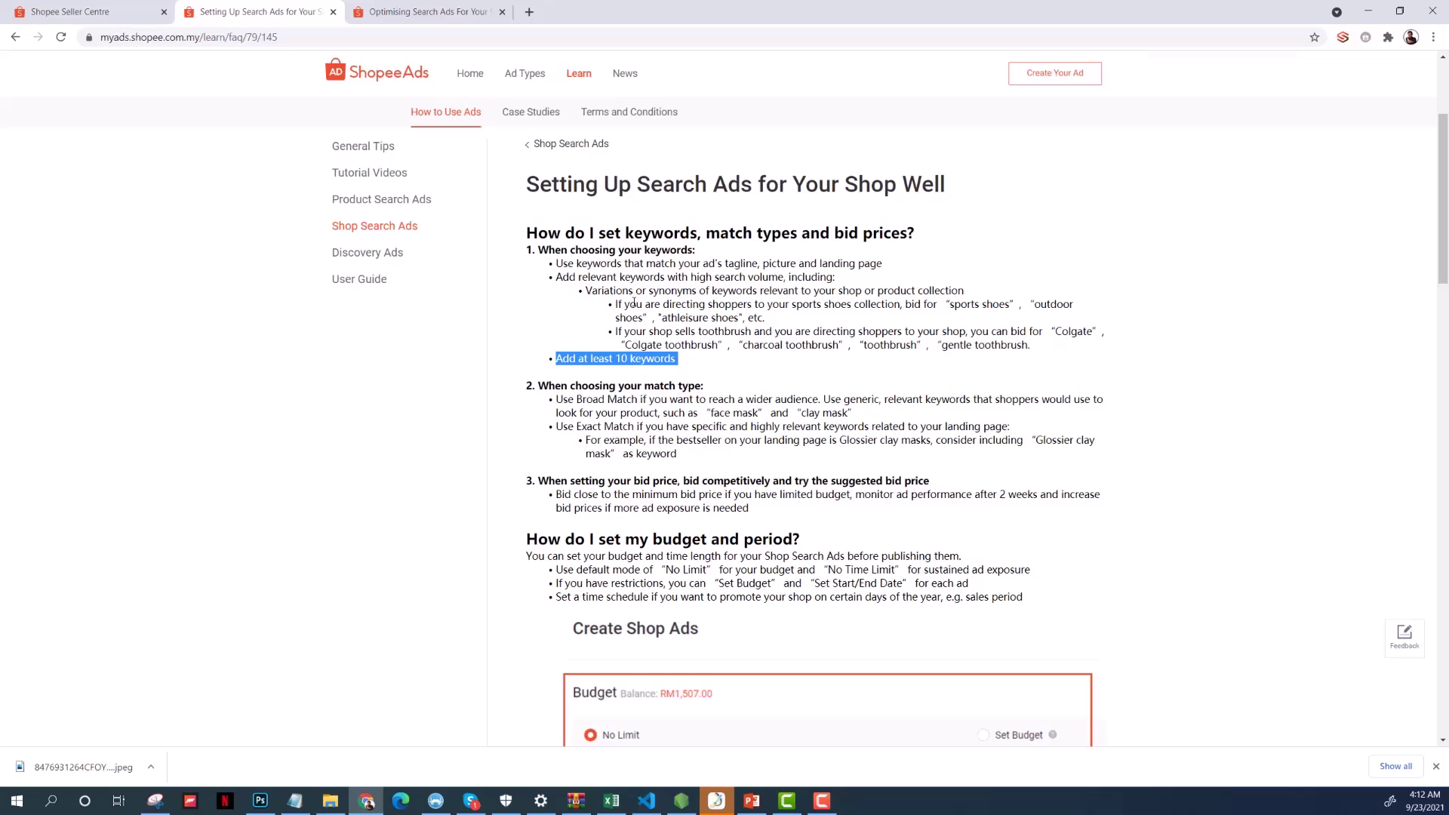
scroll(751, 370, "down", 2)
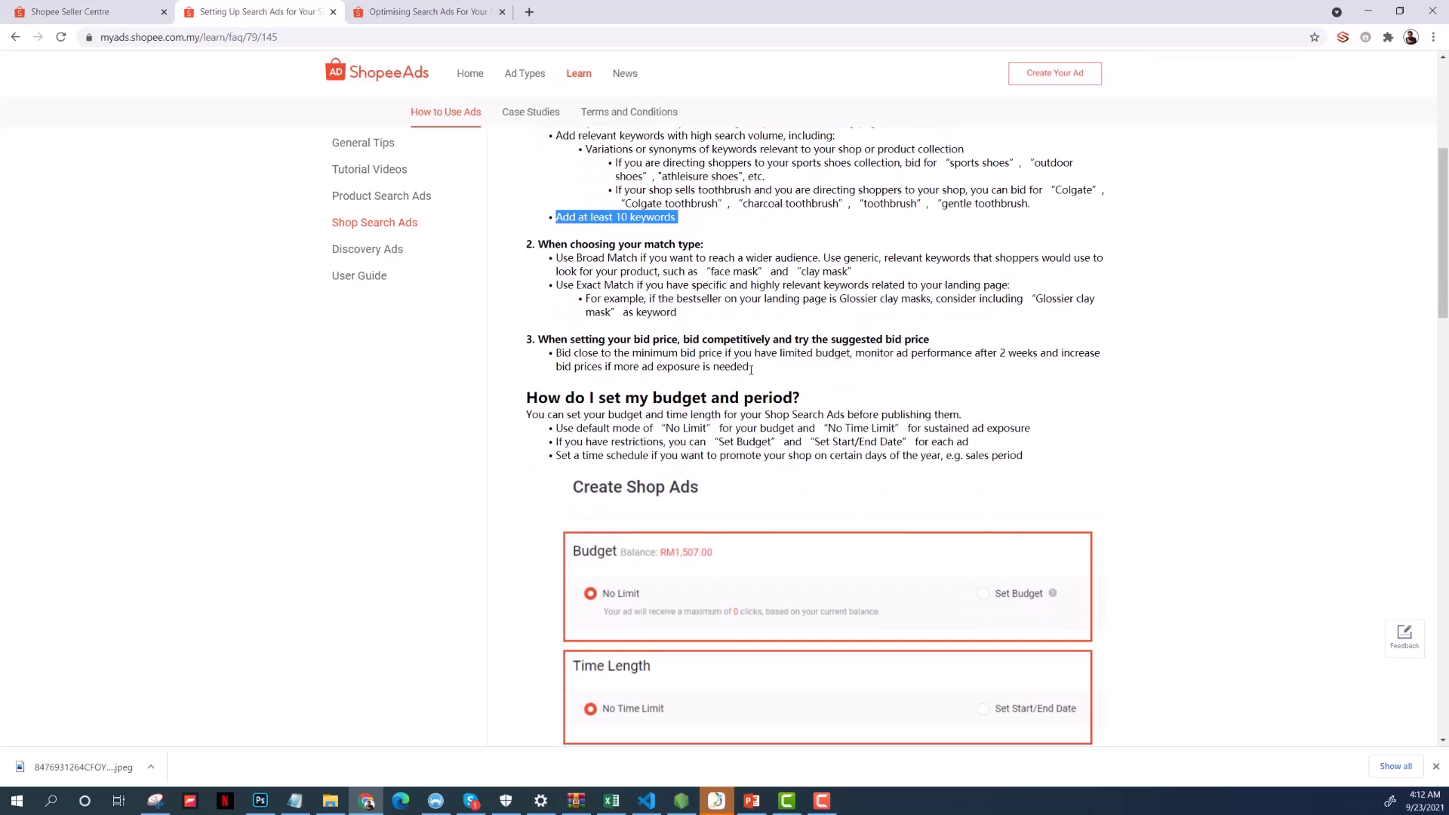
scroll(732, 400, "down", 2)
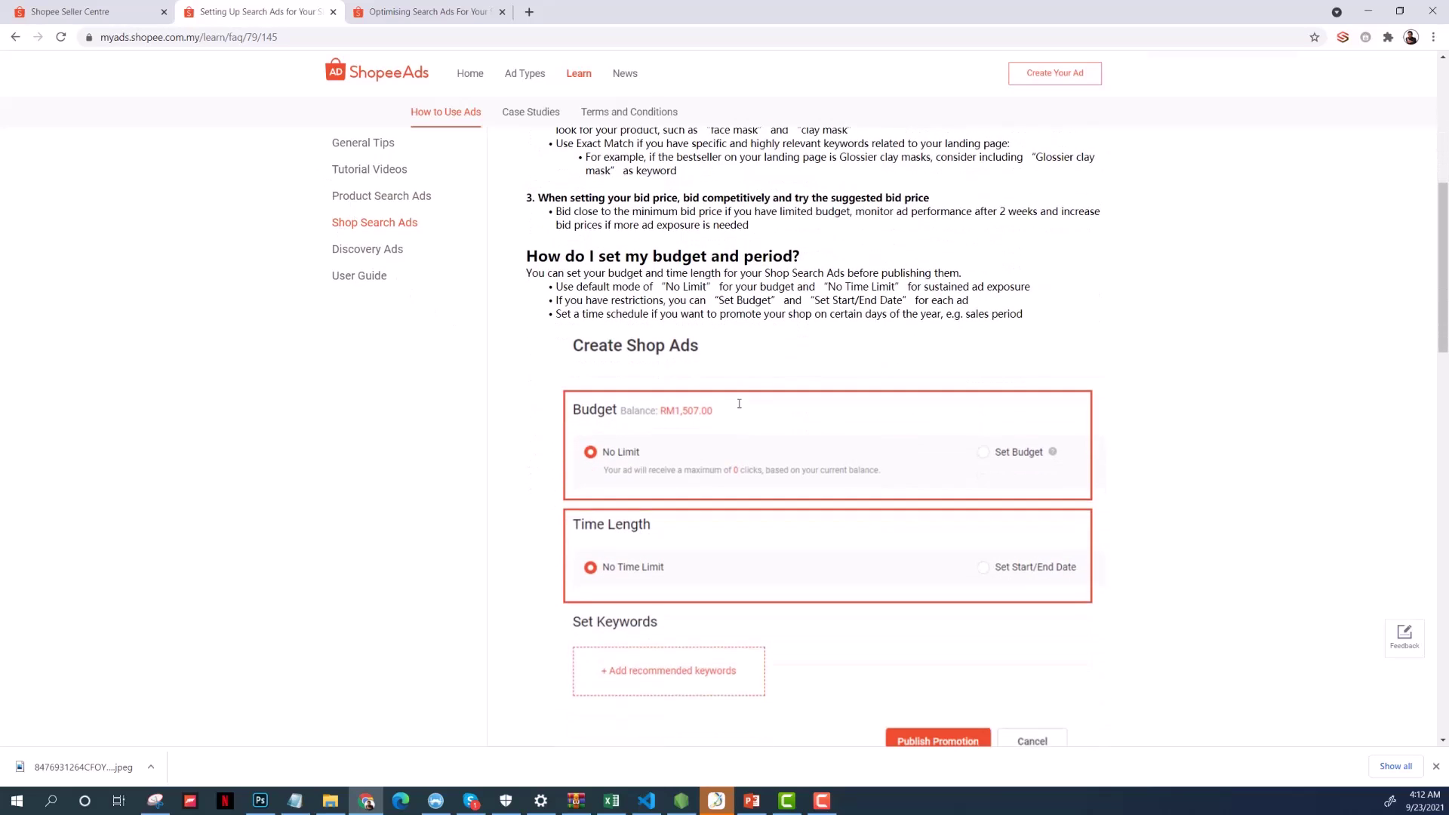
scroll(739, 404, "down", 2)
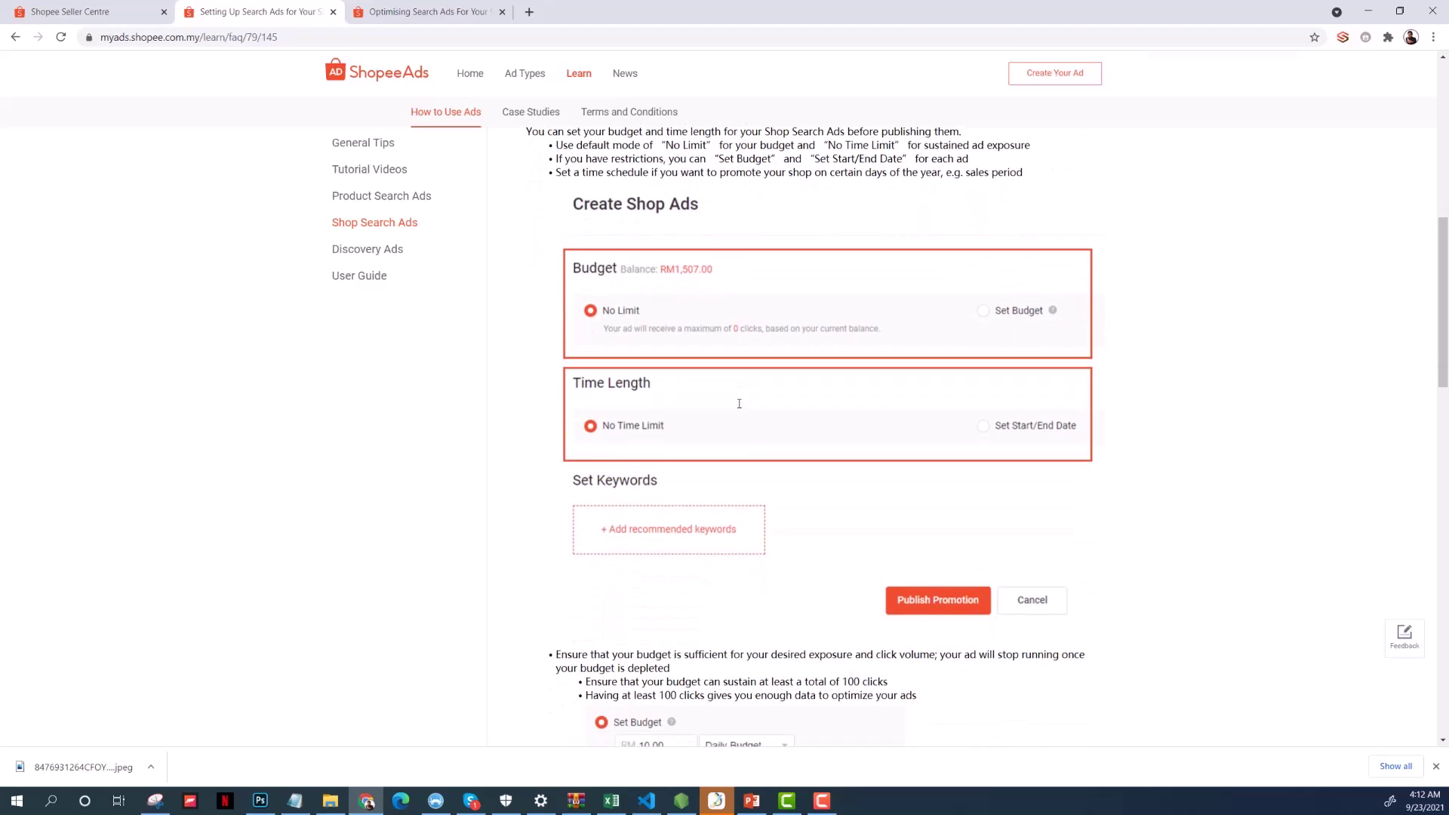
scroll(739, 402, "down", 2)
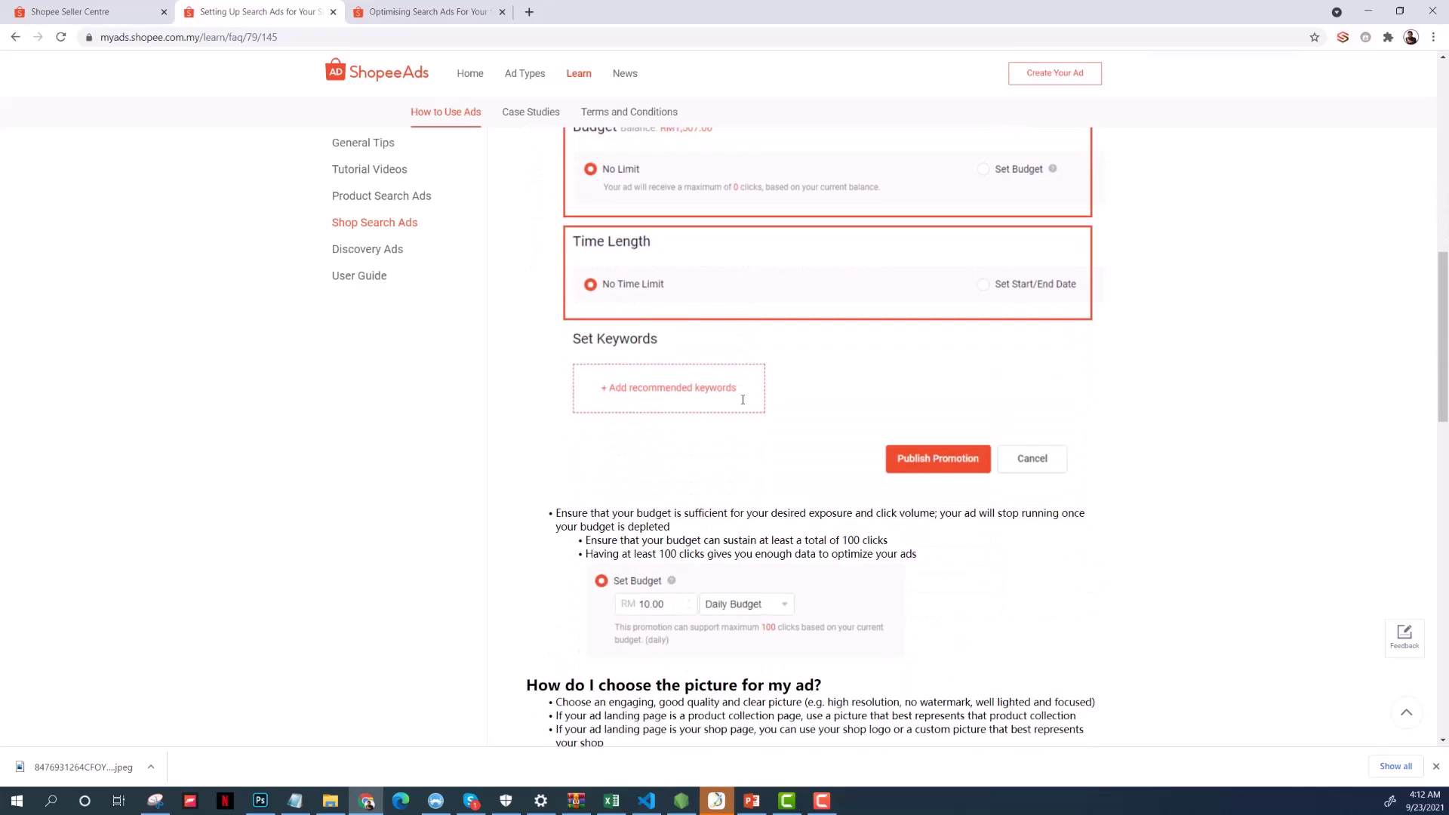
scroll(742, 401, "down", 7)
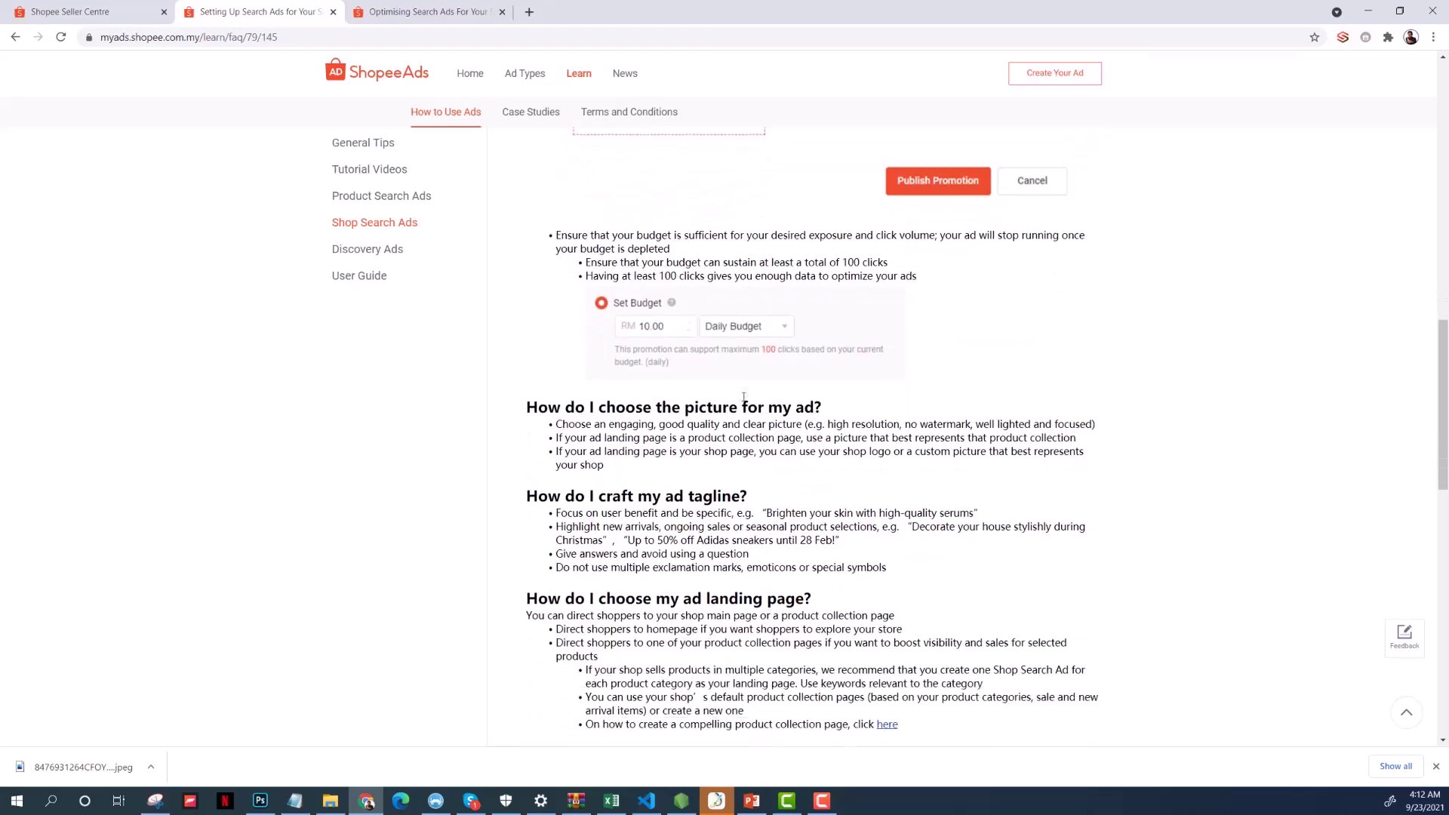
scroll(742, 401, "down", 5)
scroll(742, 406, "up", 20)
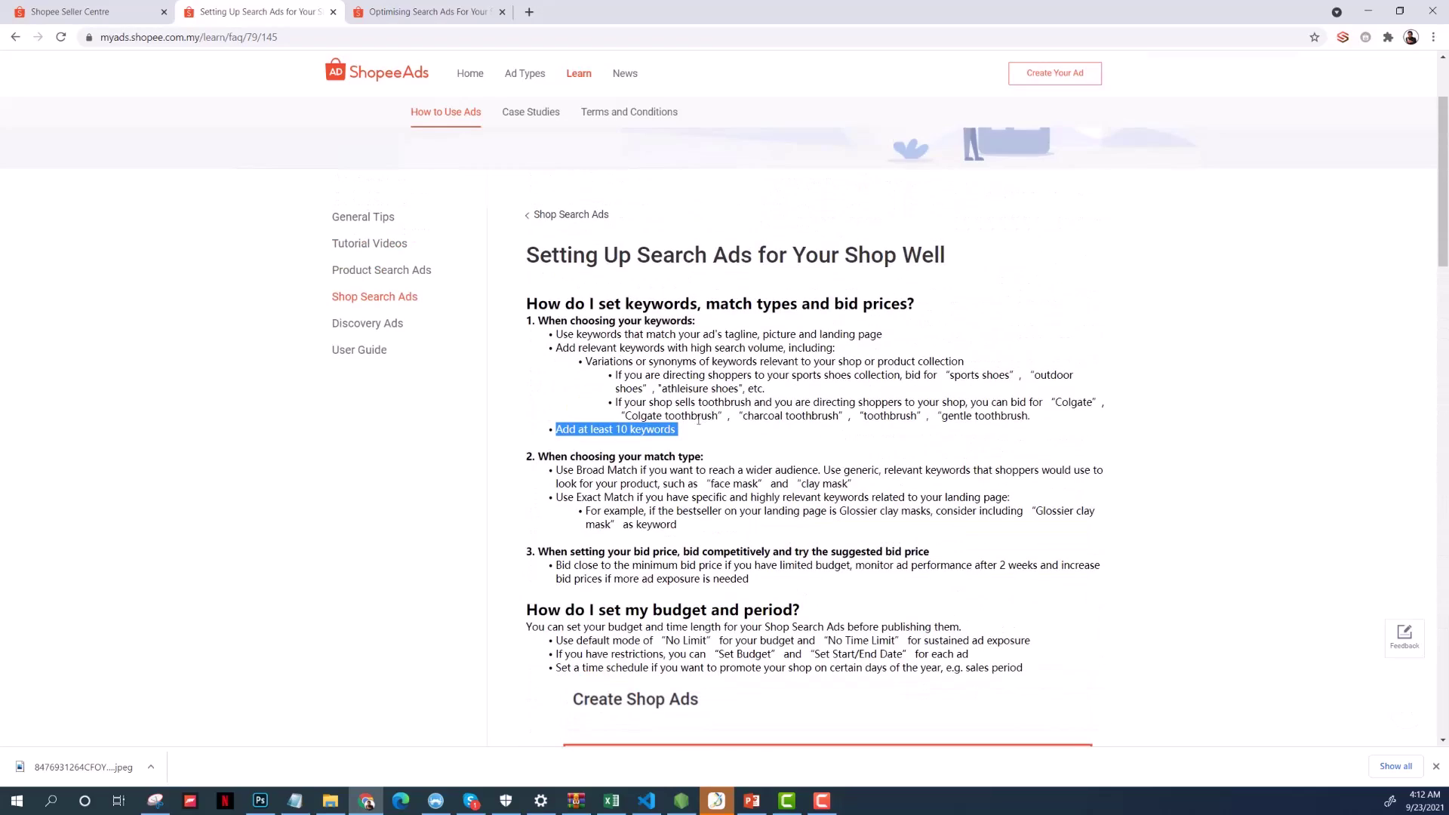
left_click_drag(562, 429, 677, 428)
- Copy "garlic chopper" from the Excel keyword list, search for it in the Shopee ad's keyword picker, and add it
left_click(612, 801)
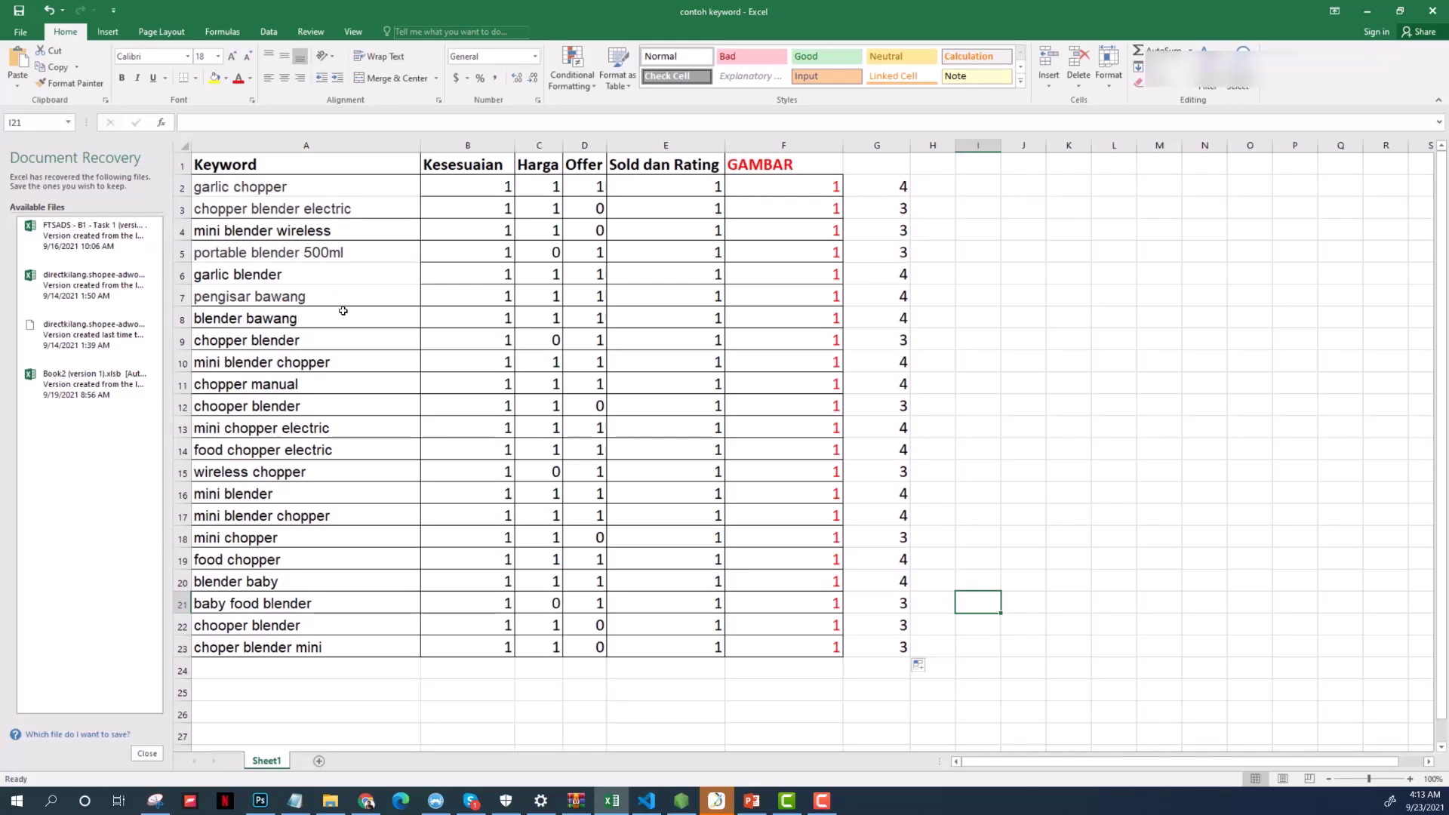
left_click(270, 187)
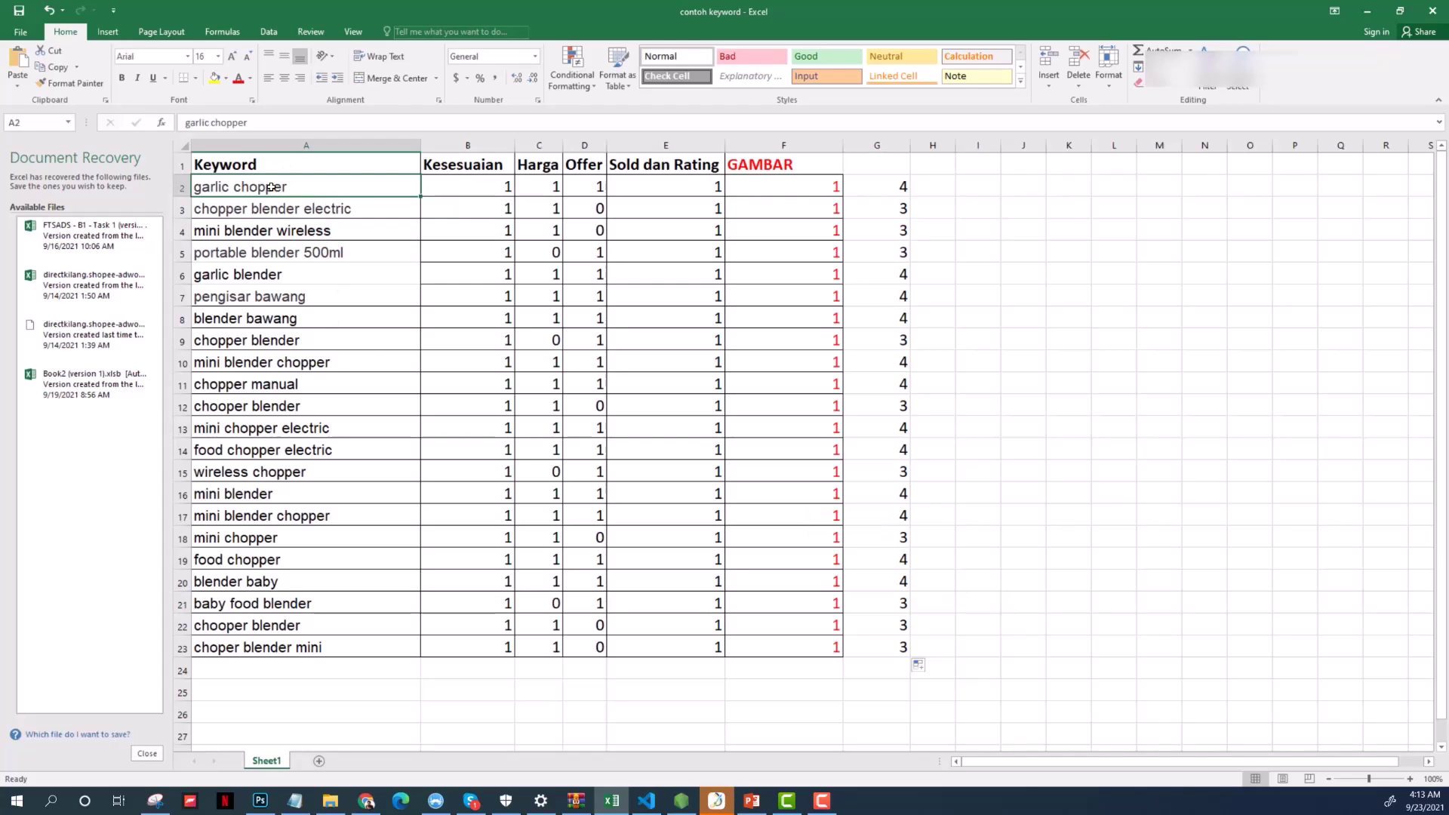
key("ctrl+c")
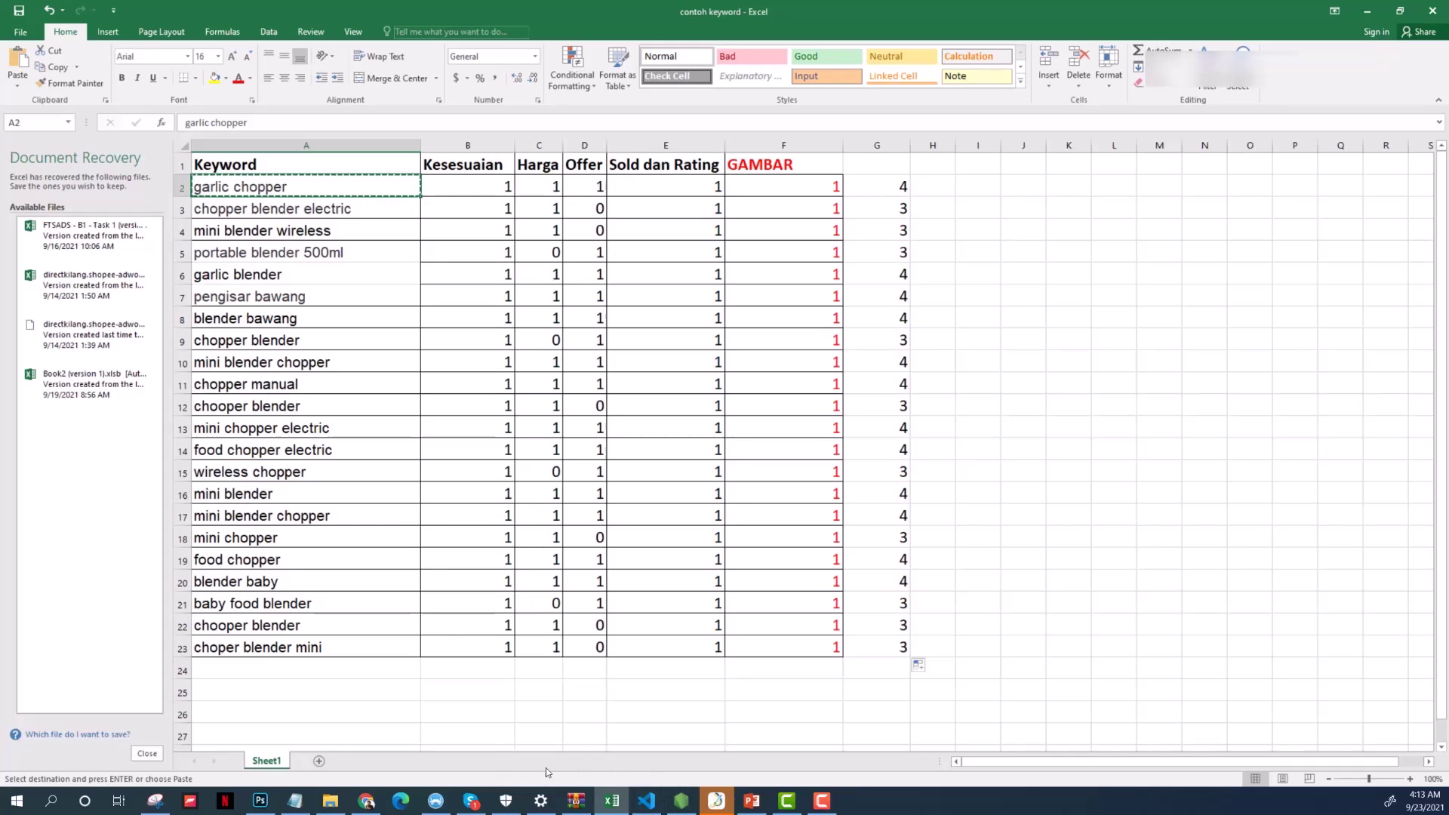
left_click(1366, 12)
left_click(102, 12)
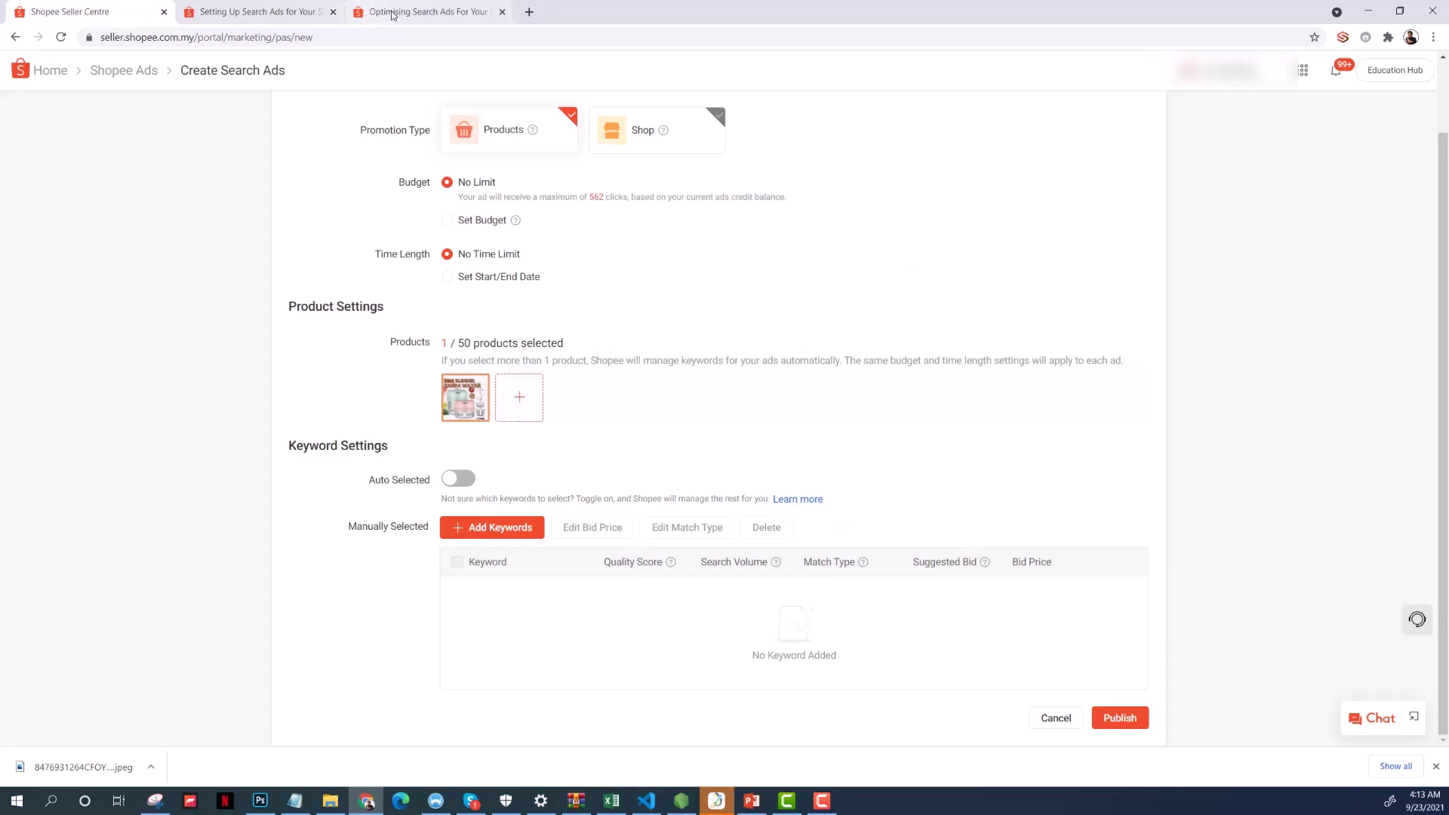
left_click(489, 531)
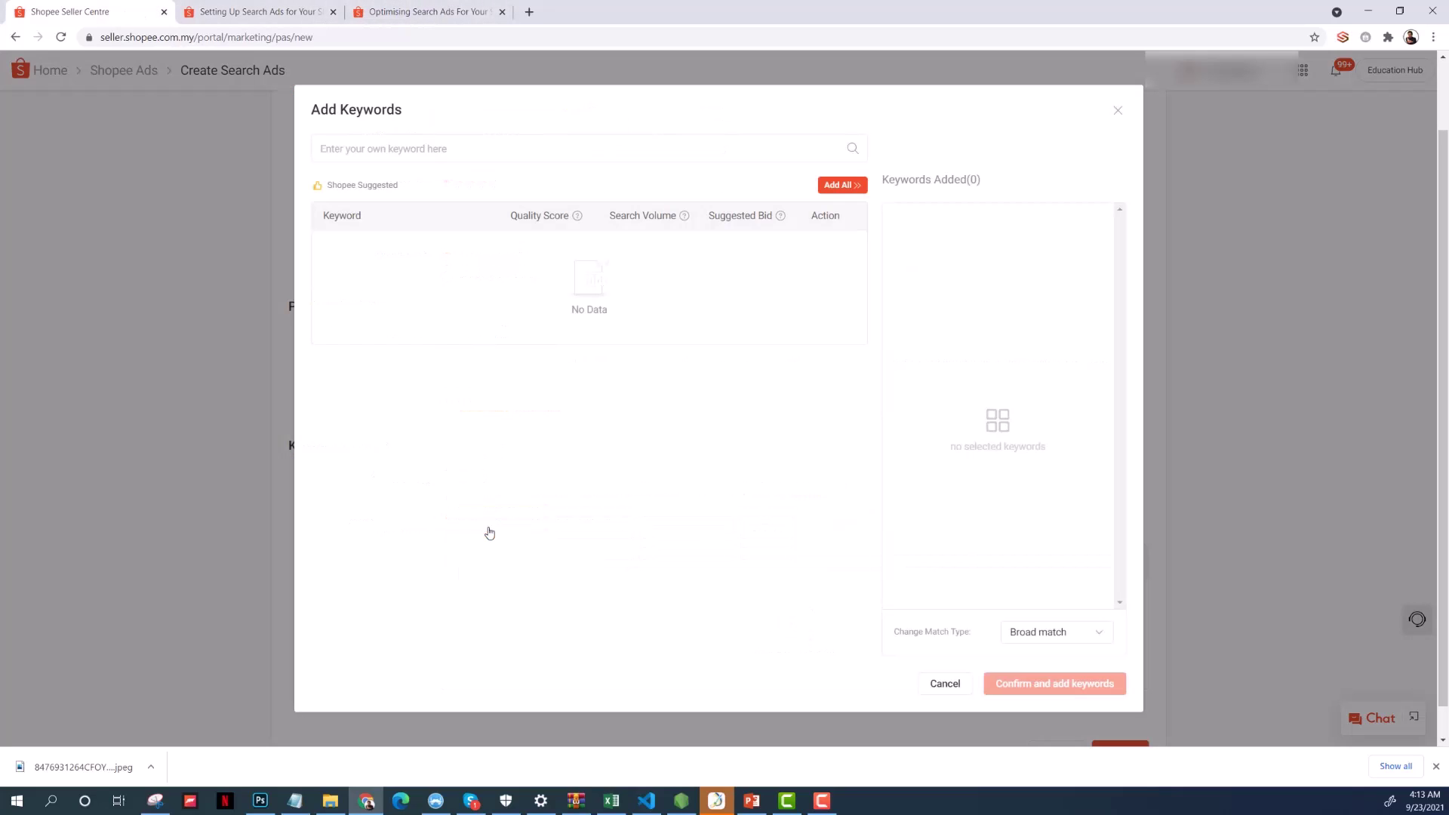
left_click(430, 149)
key("ctrl+v")
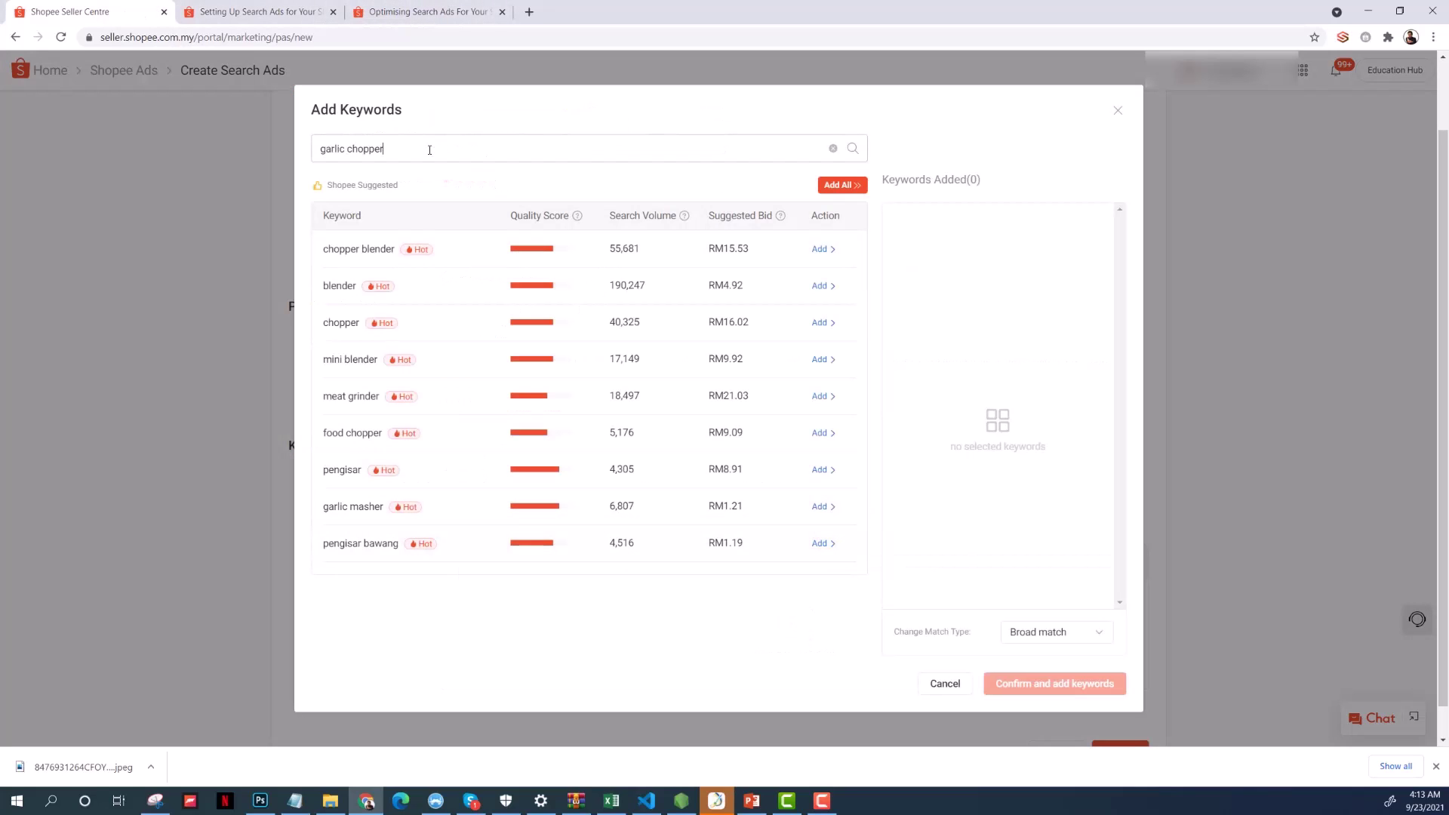
left_click(852, 150)
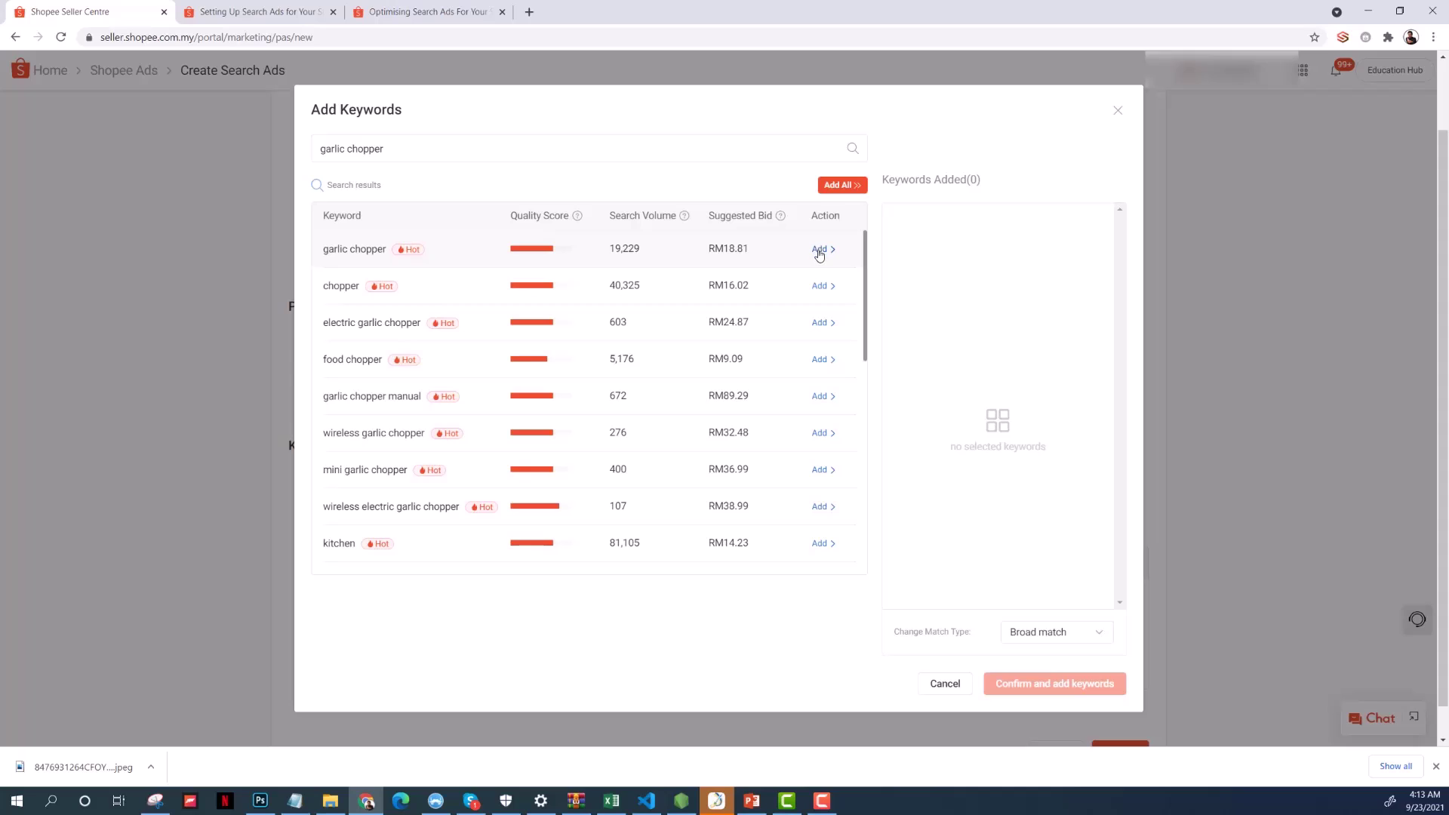
left_click(819, 250)
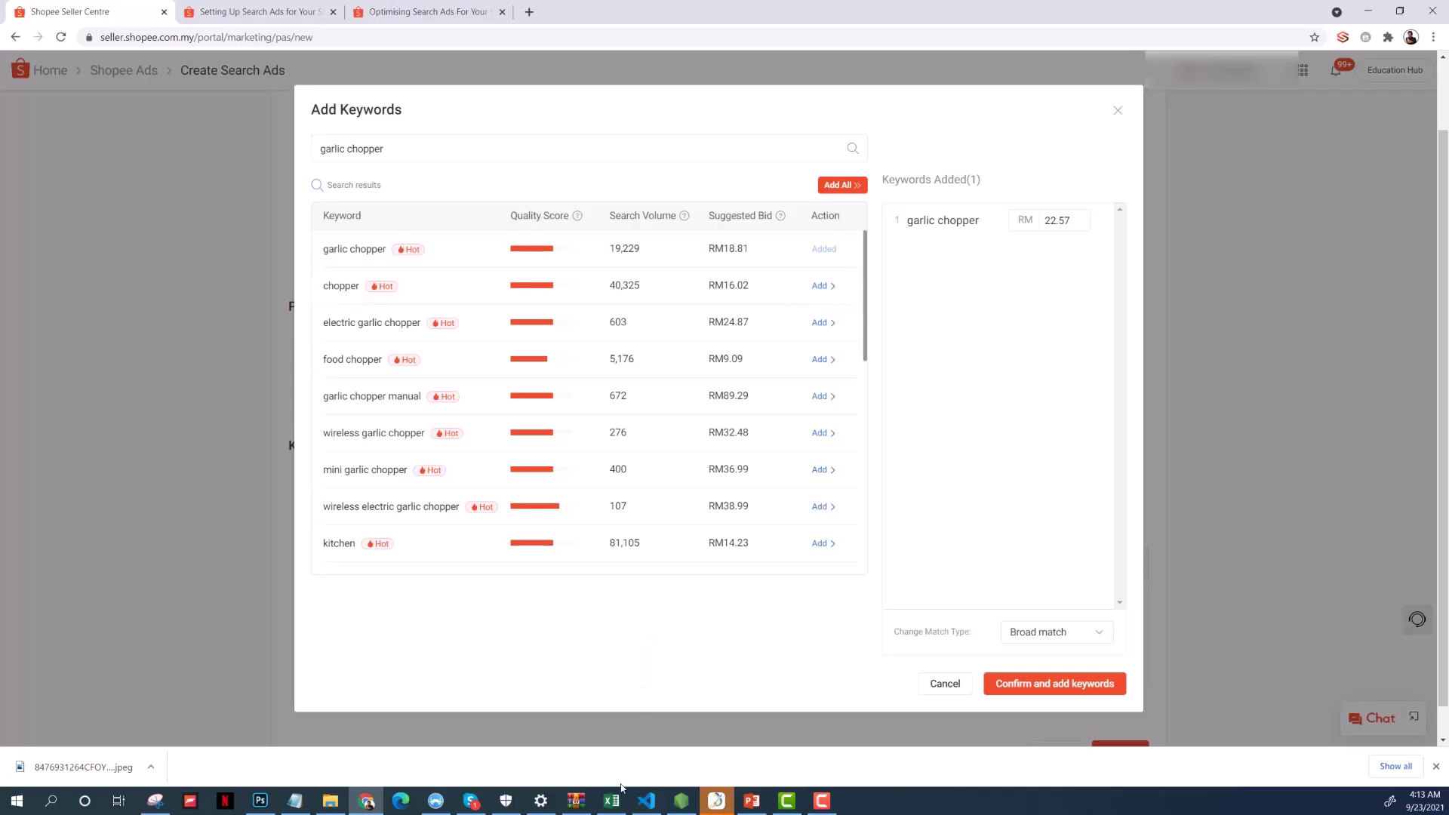
- Copy "chopper blender electric" from the Excel list, search for it in the Shopee keyword picker, and add it
mouse_move(612, 807)
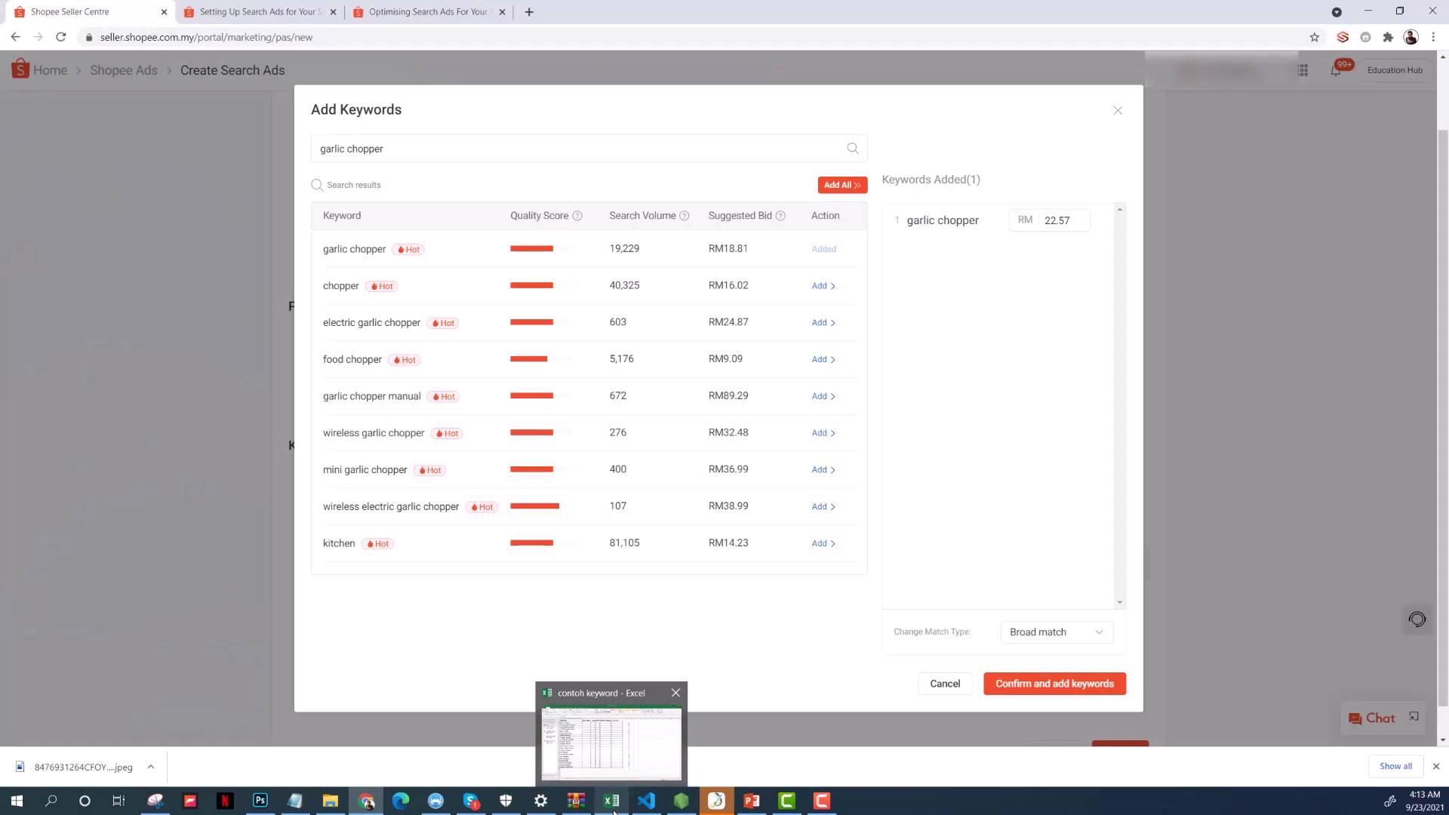
left_click(613, 809)
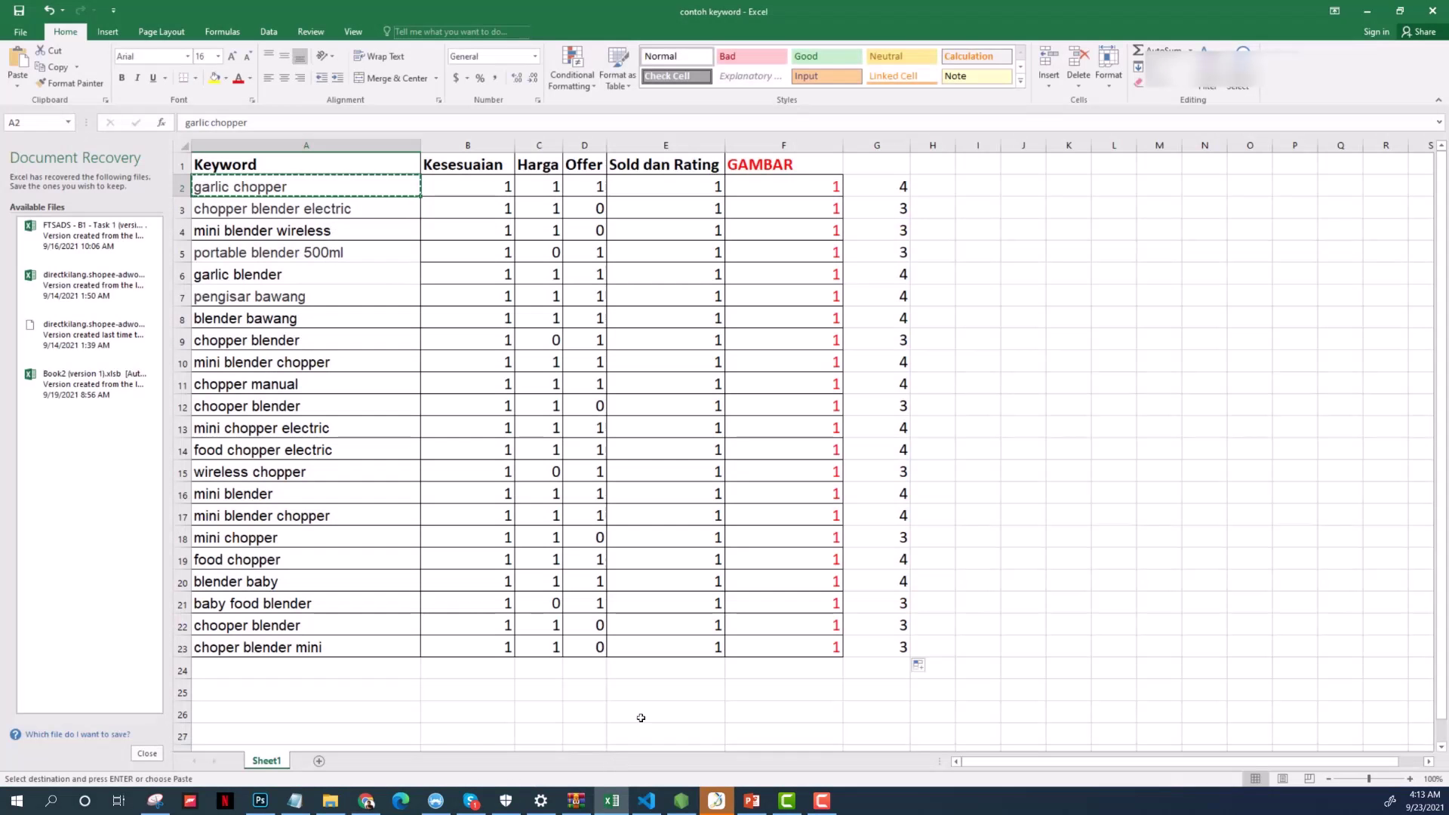
left_click(297, 212)
key("ctrl+c")
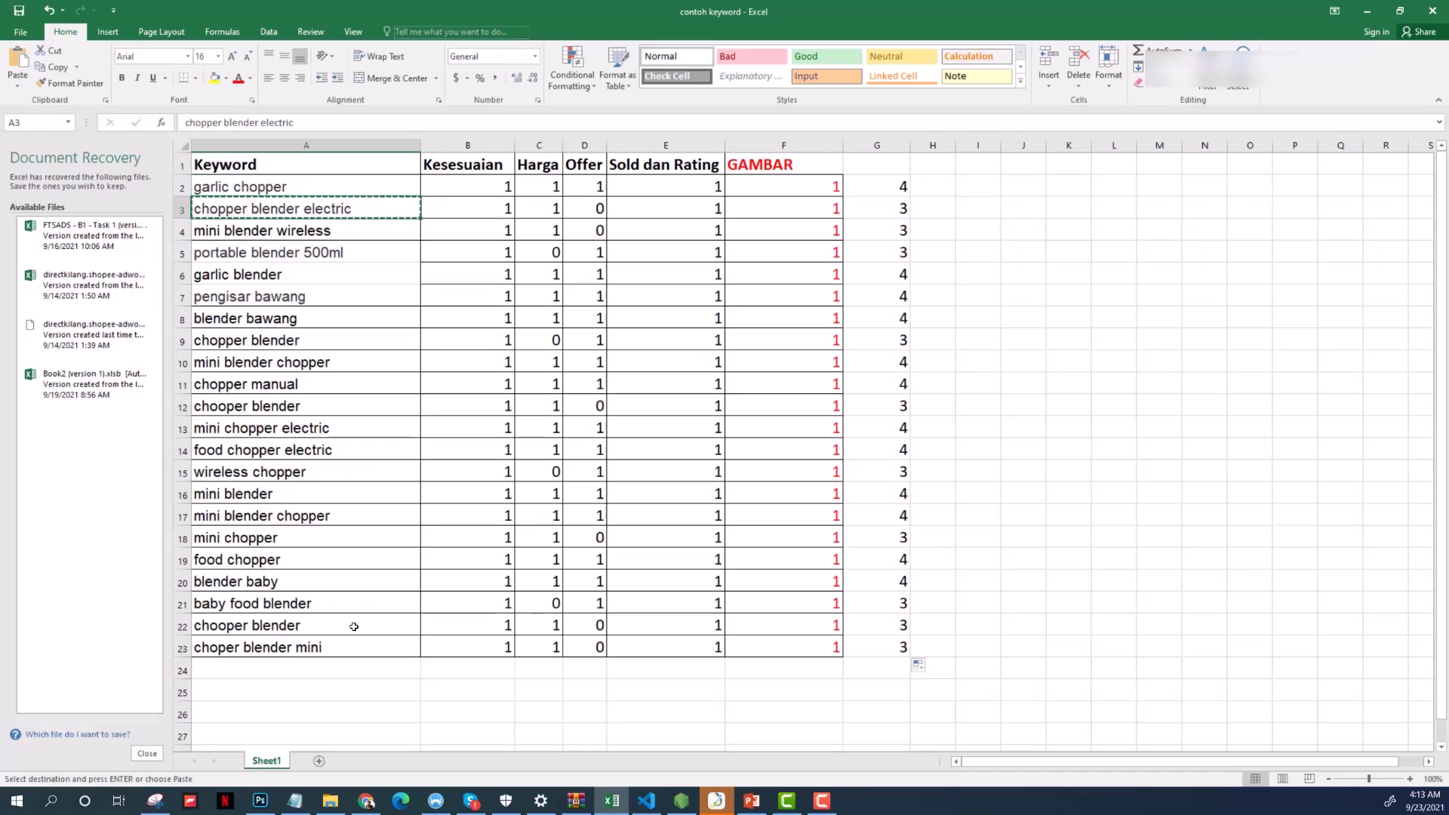
left_click(1367, 11)
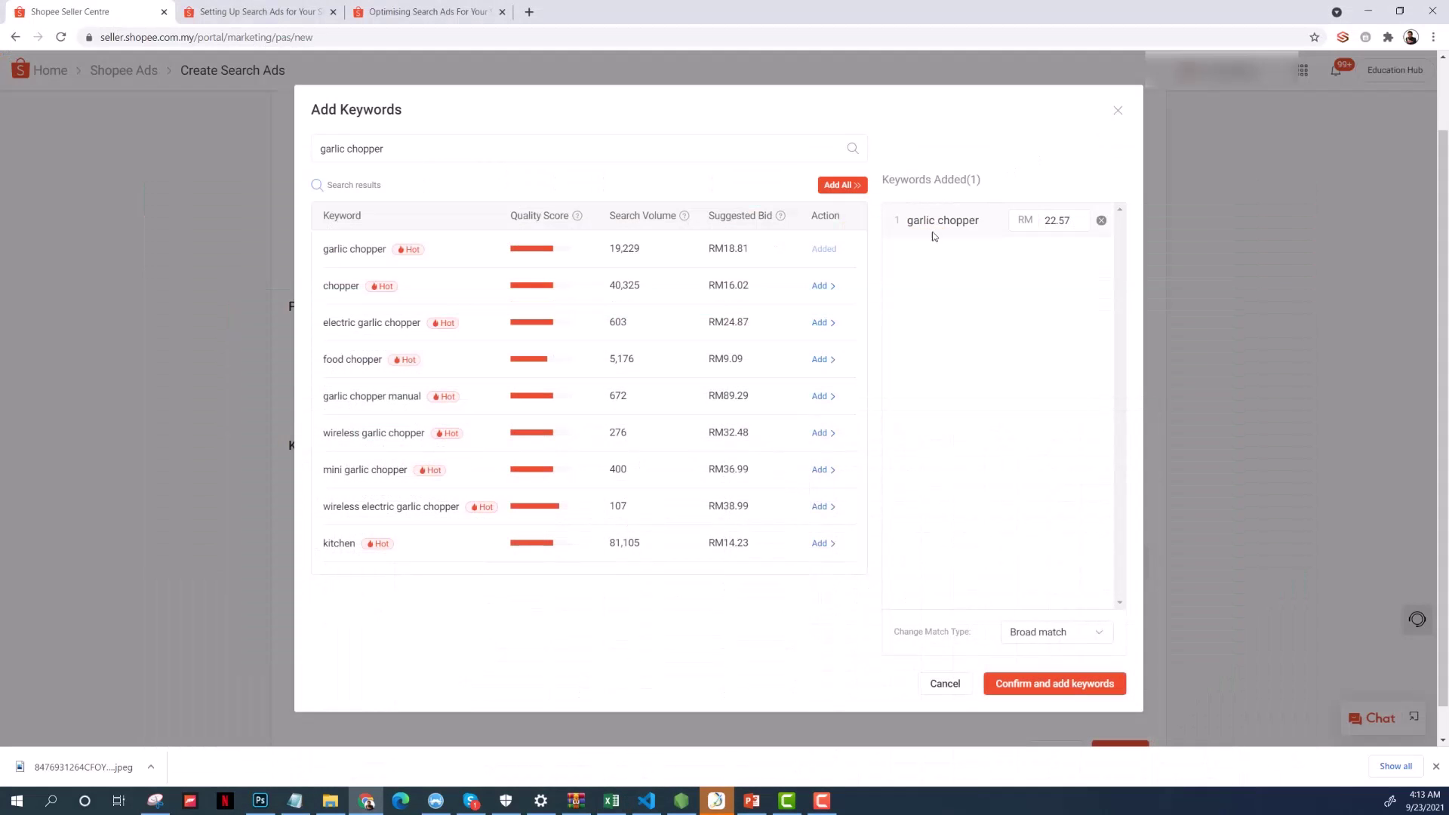
key("ctrl+a")
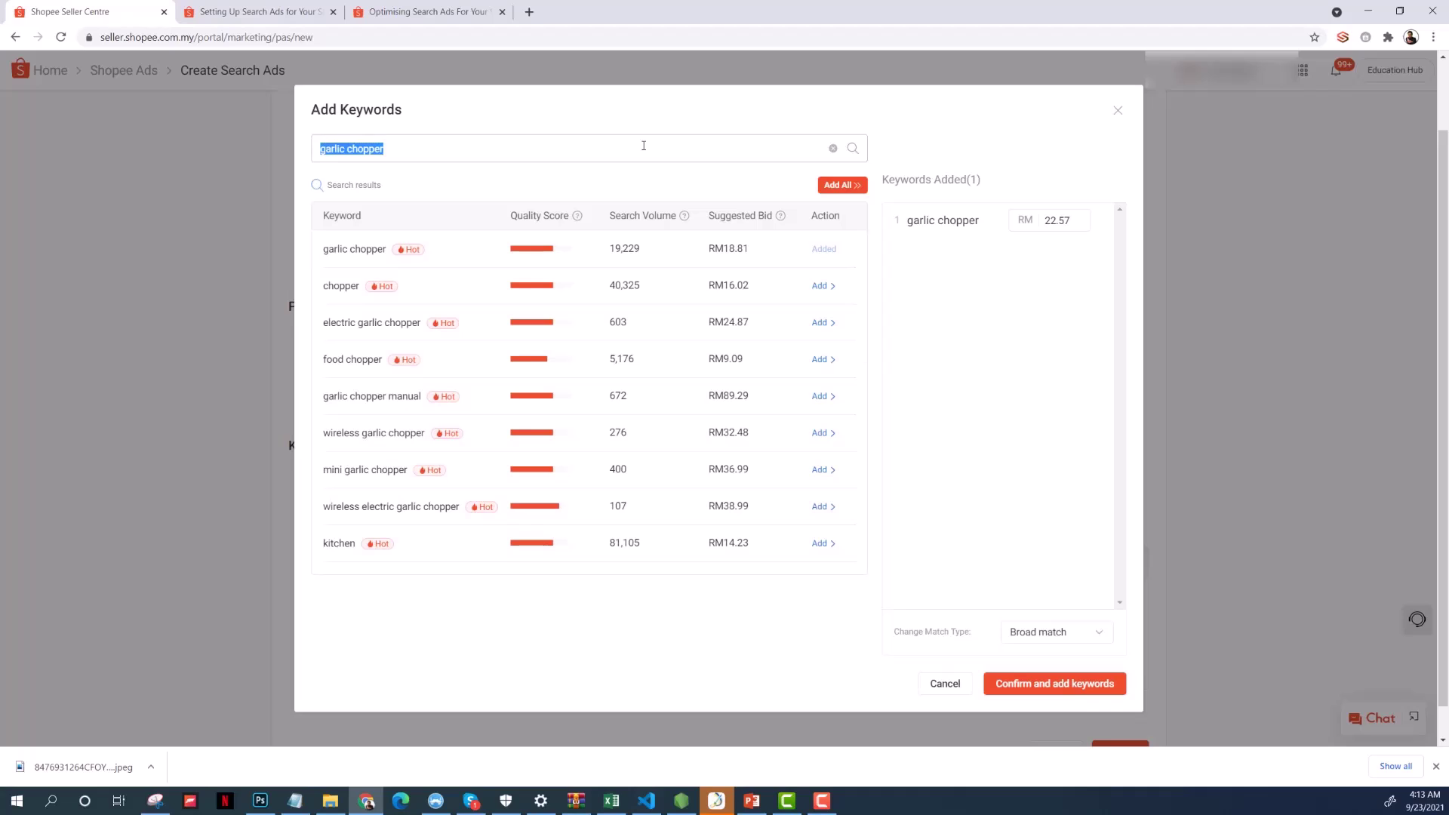
key("ctrl+v")
left_click(853, 149)
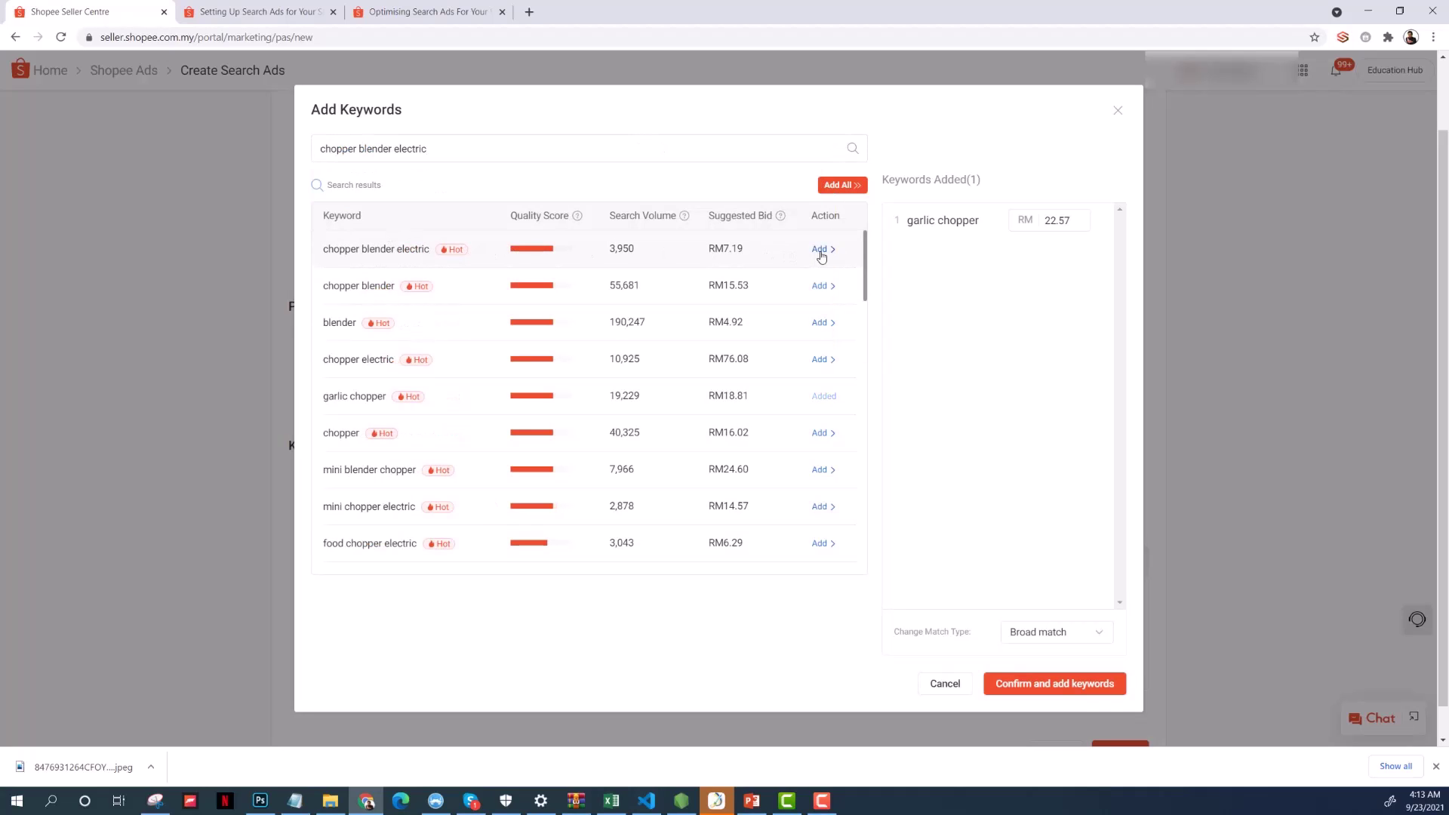
left_click(822, 255)
mouse_move(613, 801)
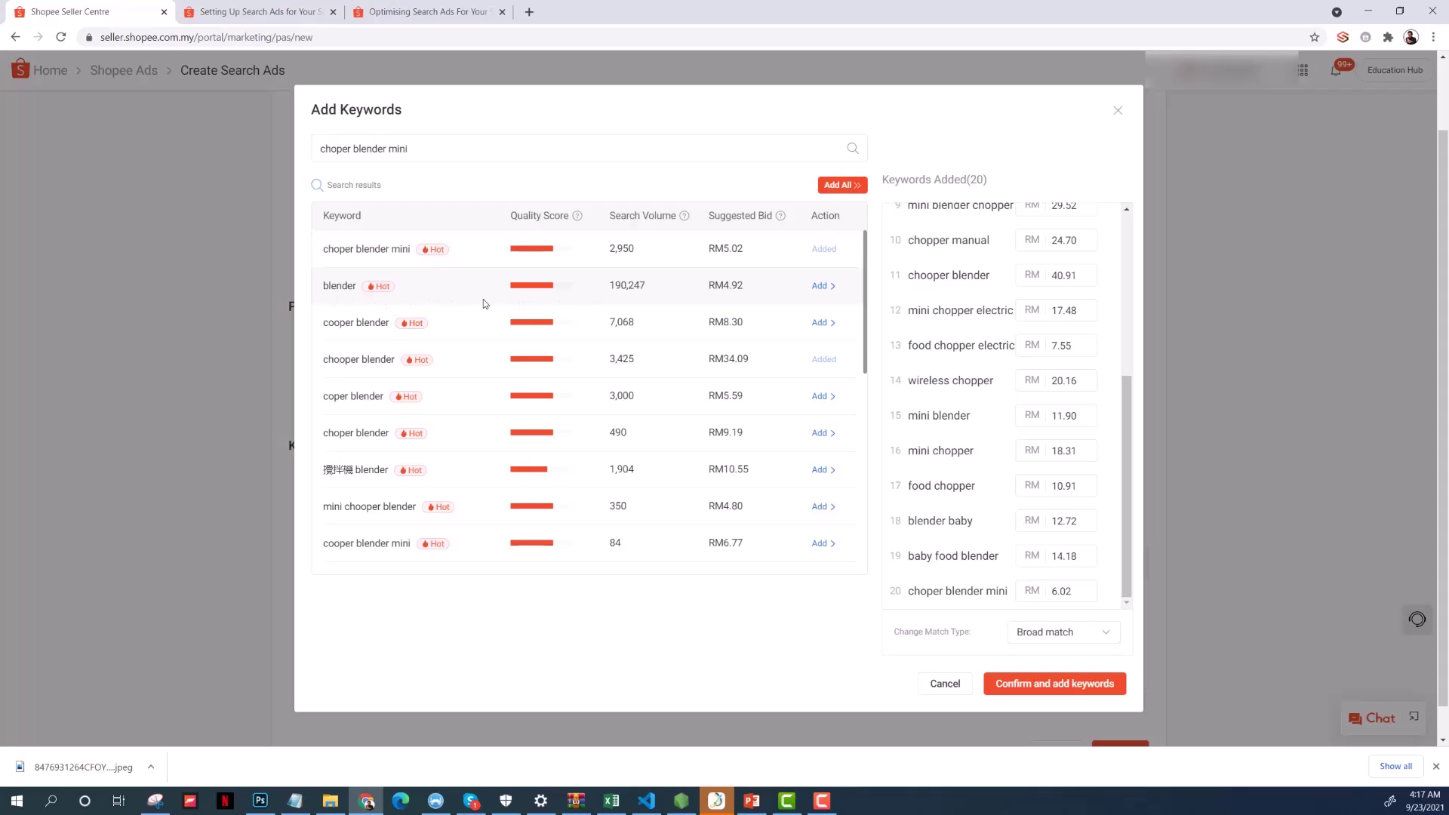
- Add the suggested keyword "blender", and search for "chopper" and add it as well
left_click(822, 287)
triple_click(538, 149)
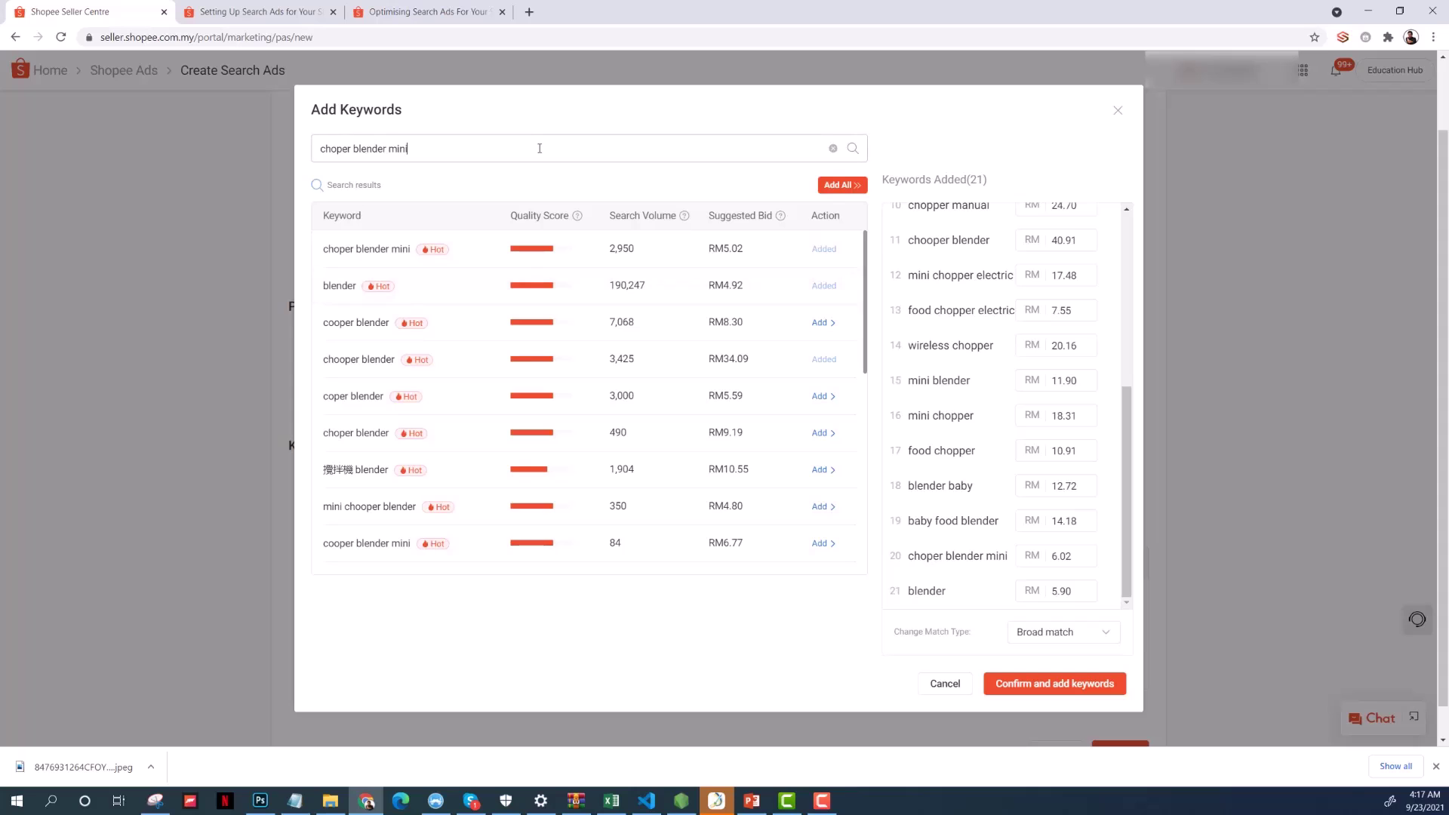
type("chopper")
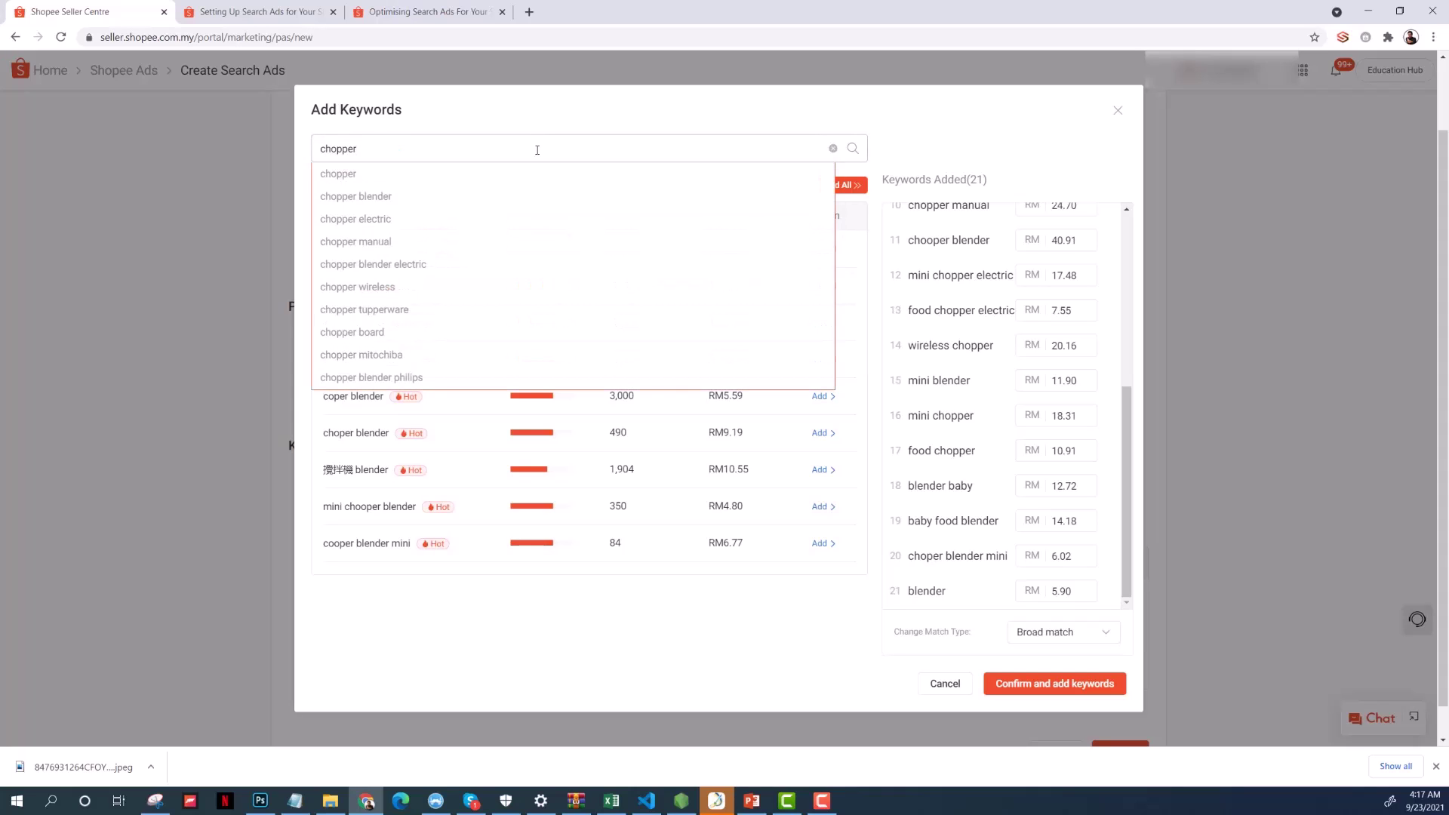
key("Return")
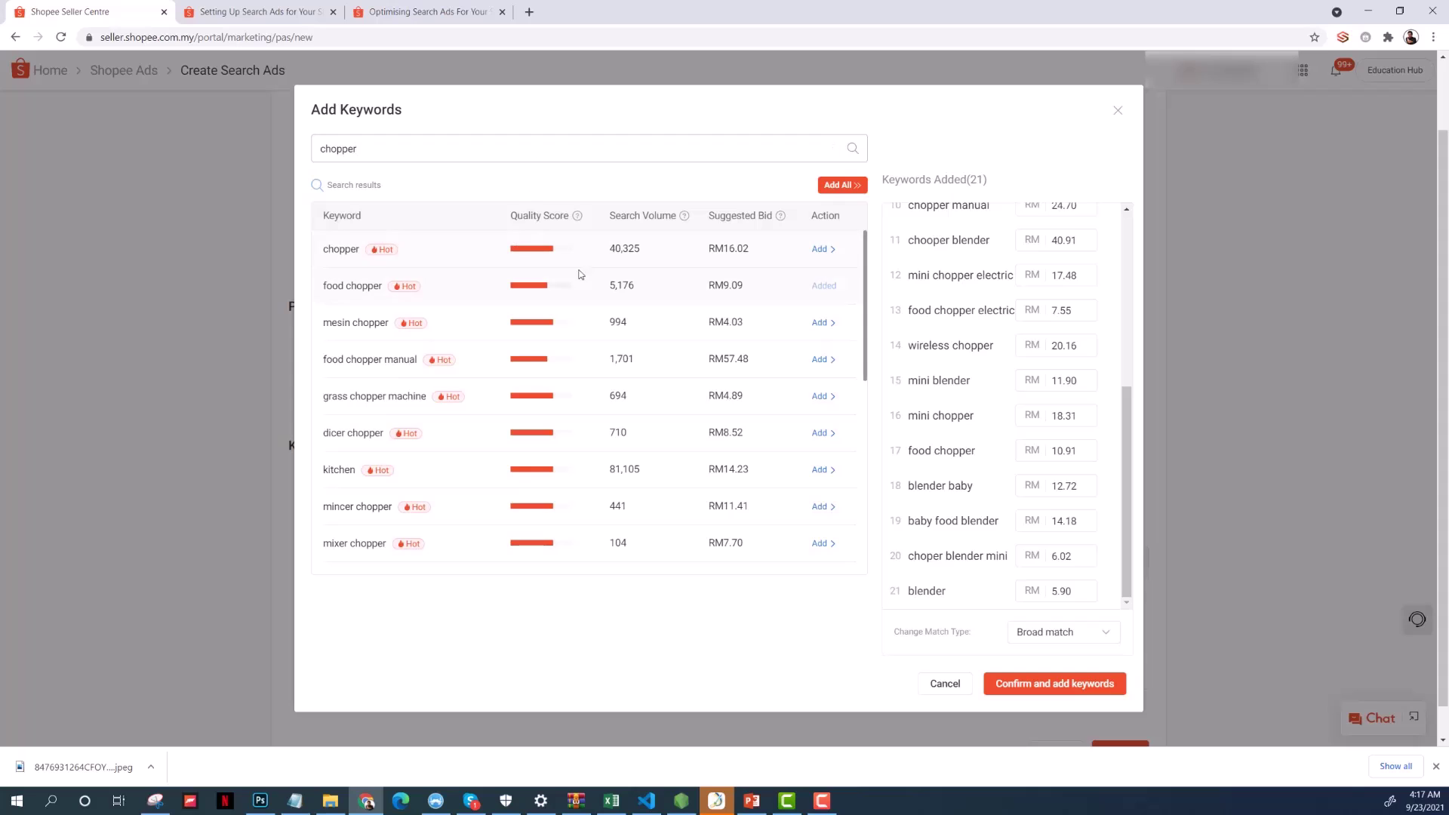
left_click(820, 249)
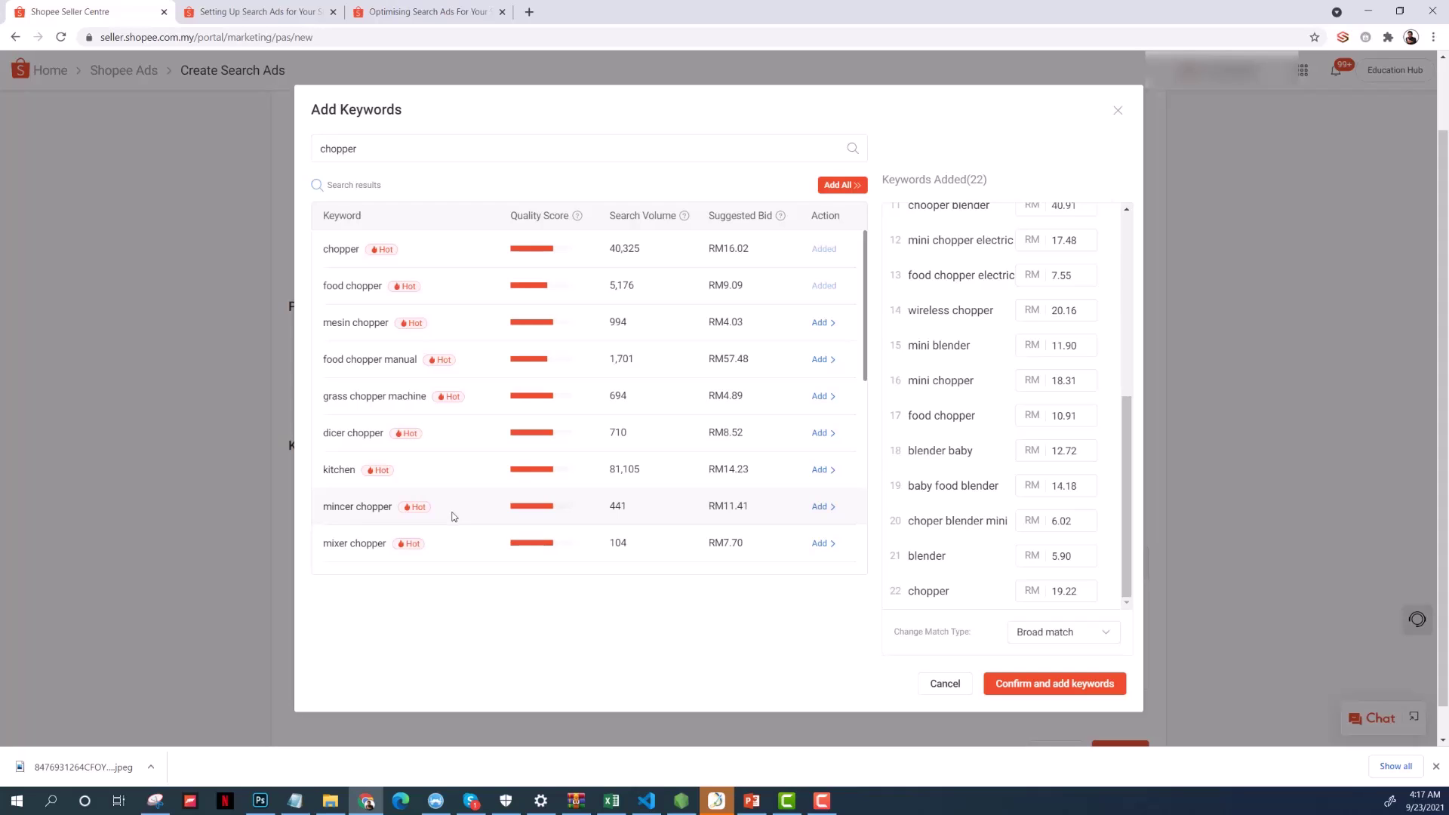
- Check the keyword results for "mini blender", and search for "pengisar makanan" to add the keyword "pengisar"
triple_click(443, 149)
type("mini blender")
key("Return")
left_click_drag(443, 149, 317, 149)
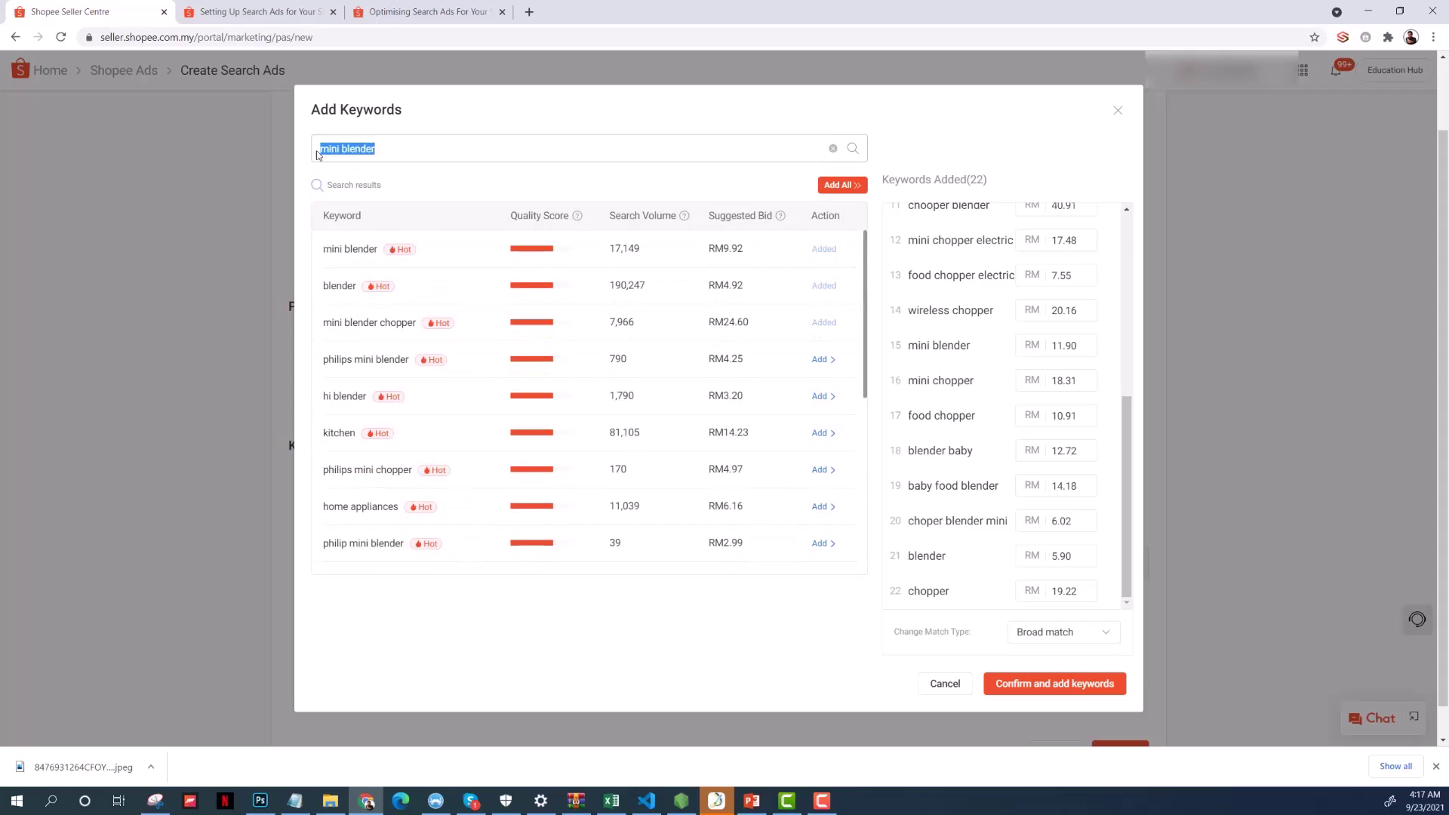
type("pengisar makanan")
key("Return")
left_click(824, 287)
- Search for "portable blender" and add it to the selected keywords
type("portable blender")
left_click_drag(411, 149, 300, 151)
left_click(823, 249)
- Look up the keyword suggestions for "garlic blender", "wireless chopper" and "wireless blender"
type("garlic blender")
scroll(825, 442, "down", 6)
type("wireless chopper")
double_click(381, 149)
type("blender")
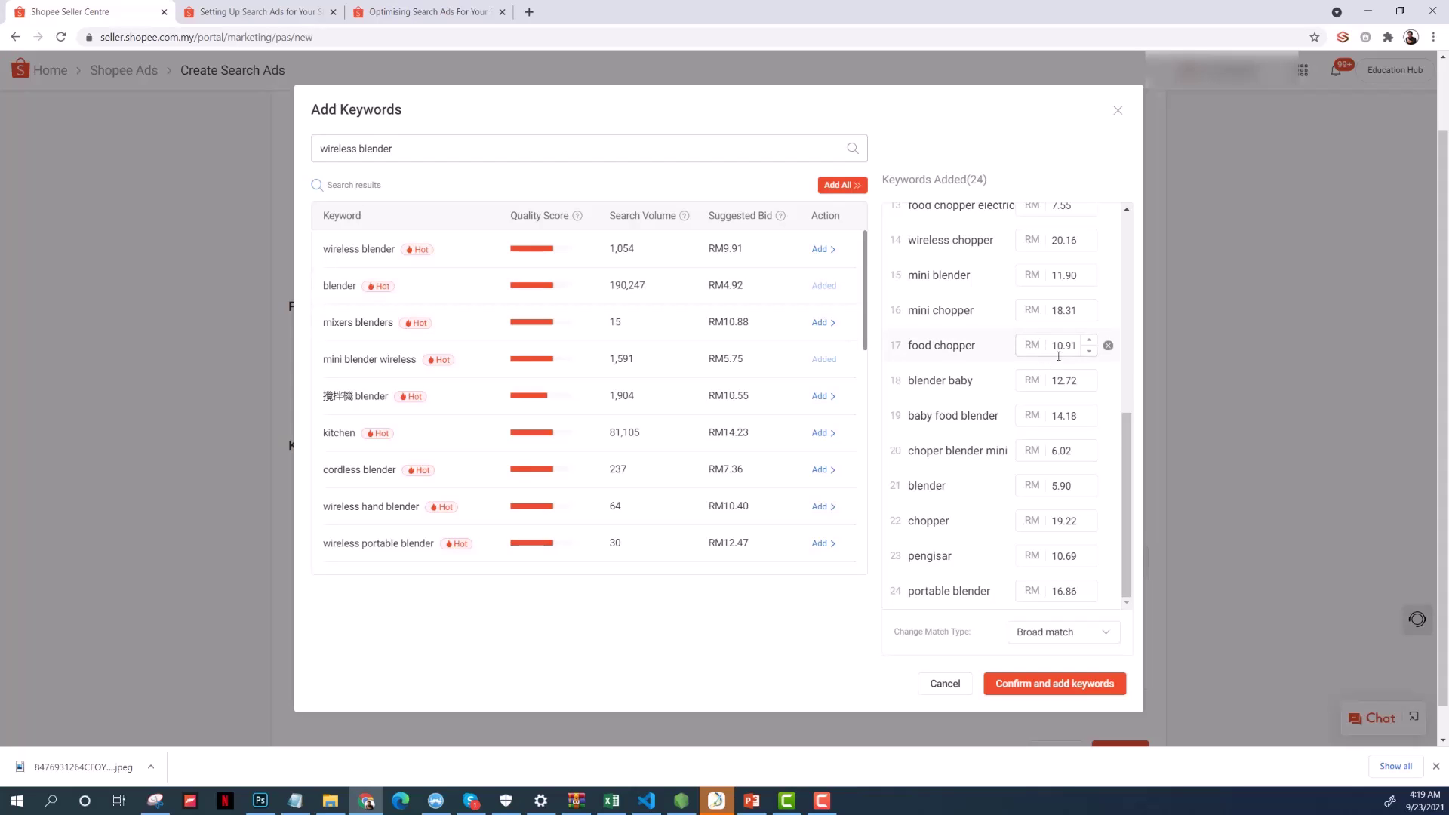
- Review the list of added keywords and their bid prices
mouse_move(1129, 471)
left_mouse_down()
mouse_move(1128, 317)
mouse_move(1129, 471)
left_mouse_up()
scroll(977, 383, "up", 1)
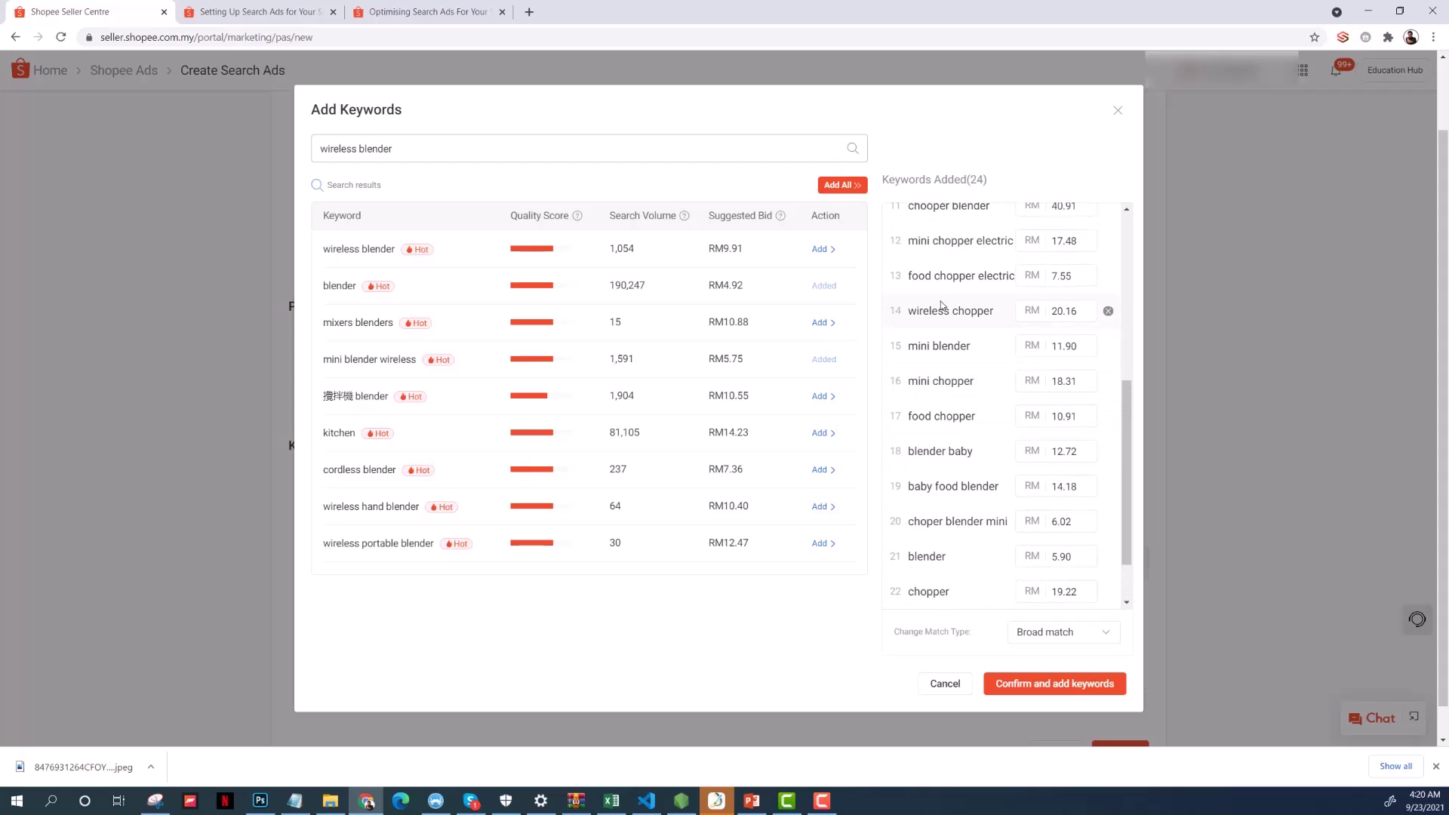
scroll(916, 310, "up", 1)
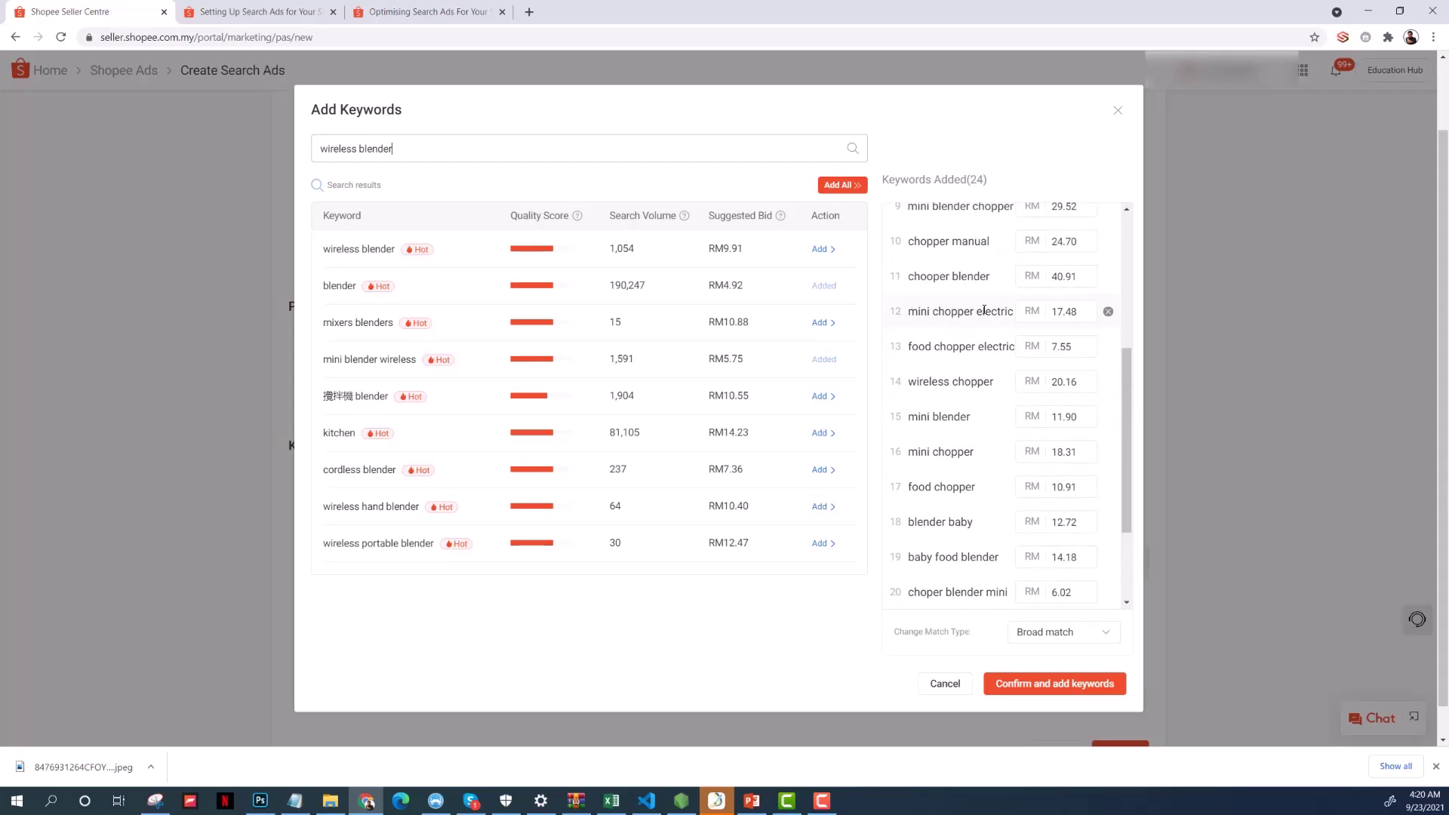
scroll(989, 321, "down", 2)
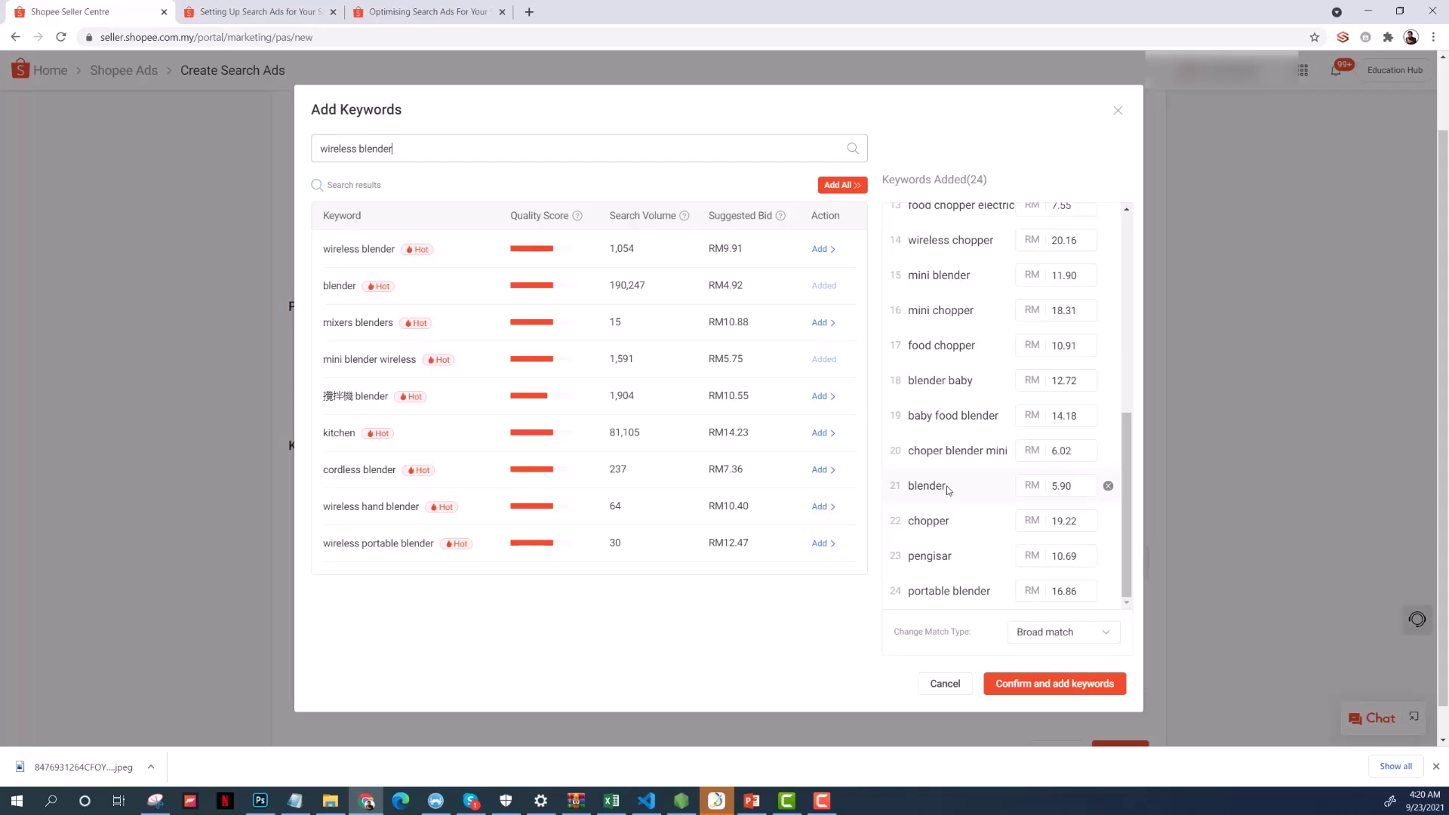
scroll(943, 453, "up", 2)
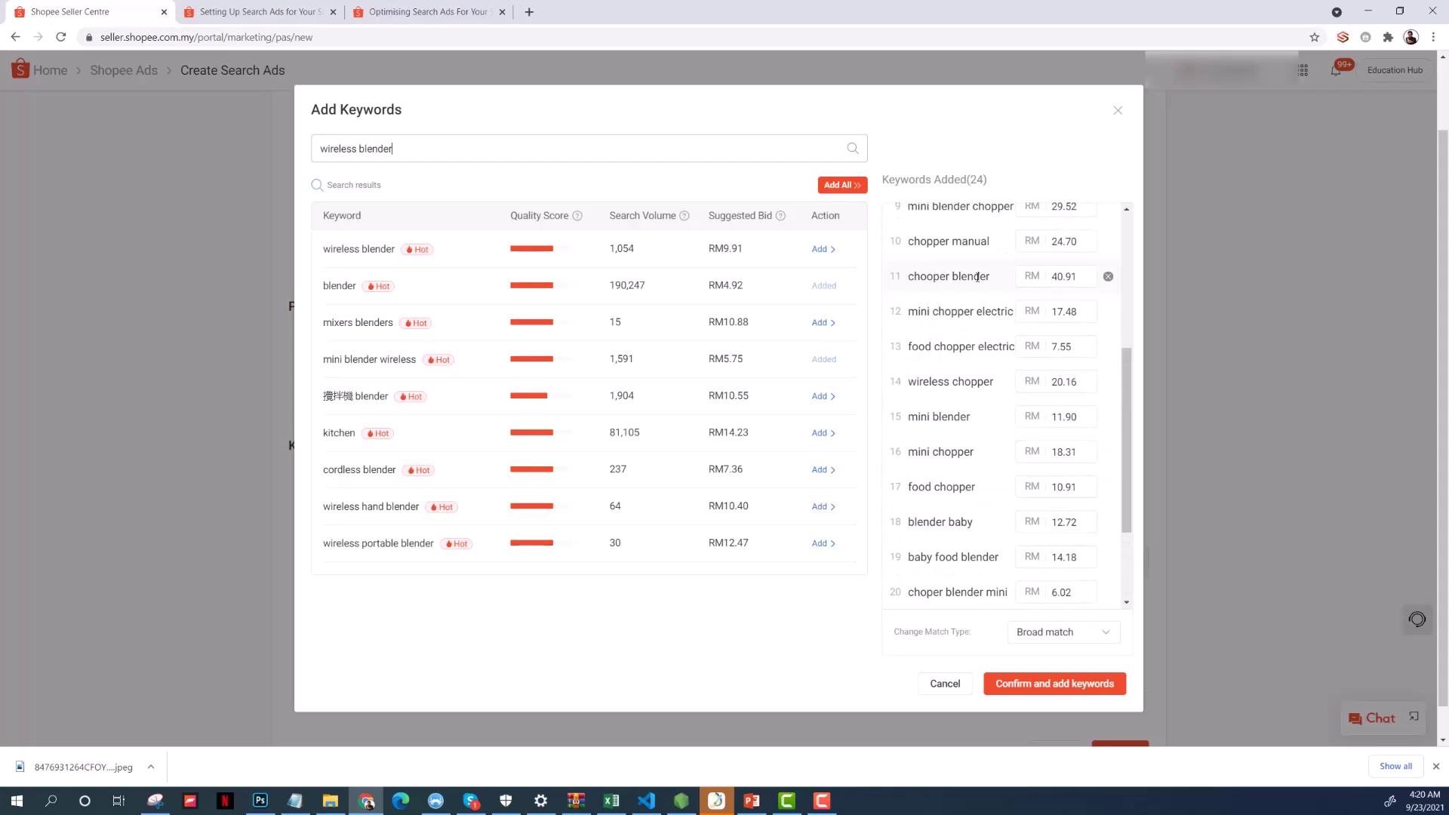
scroll(1021, 430, "down", 1)
scroll(1021, 430, "down", 1)
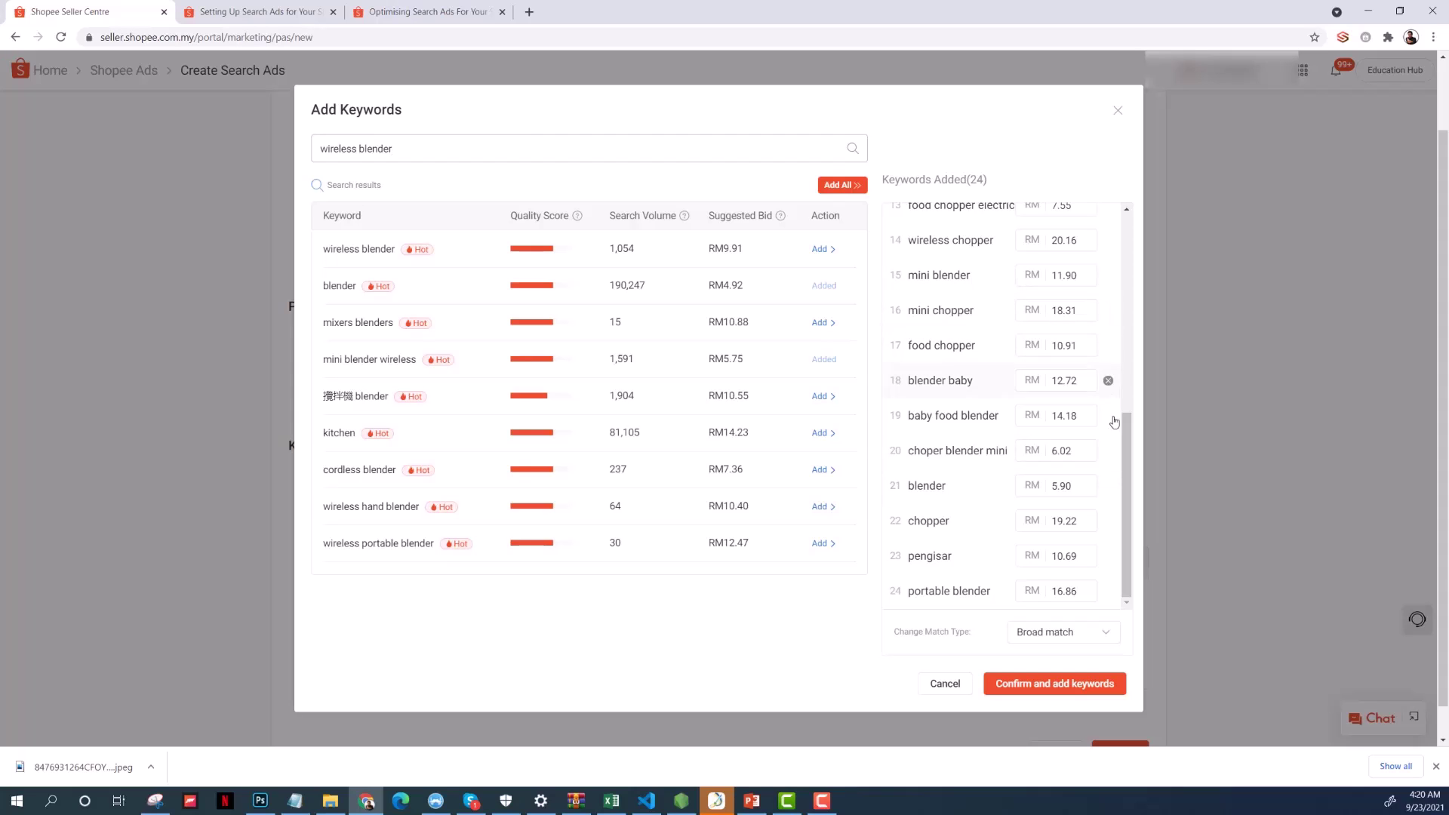
left_click_drag(1127, 417, 1128, 483)
- Choose Broad match as the match type and confirm adding the selected keywords to the ad
left_click(1035, 640)
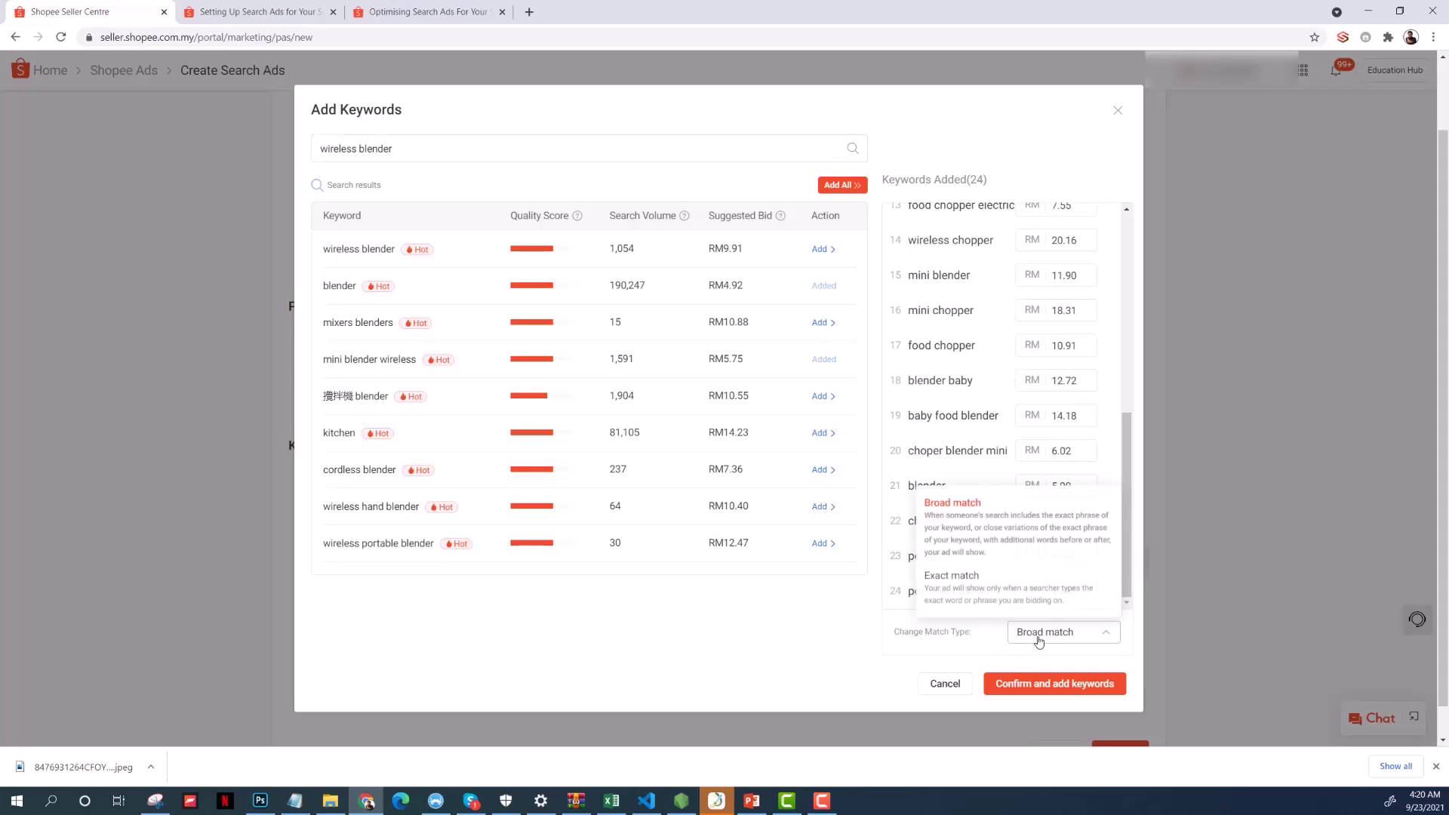
left_click(1012, 520)
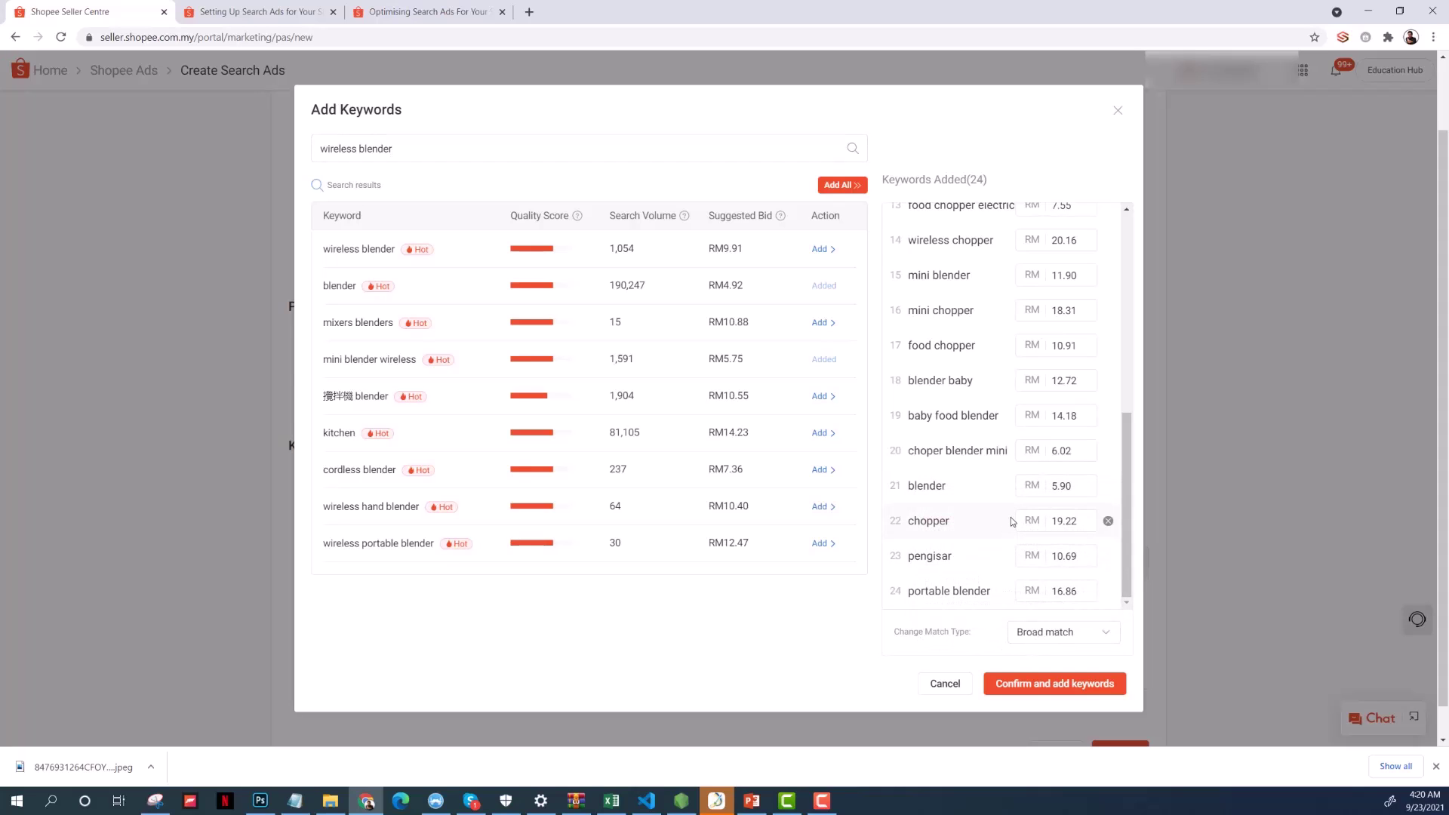
left_click(1033, 684)
- Select all the manually added keywords and set their bid prices to RM 0.07
scroll(830, 483, "down", 4)
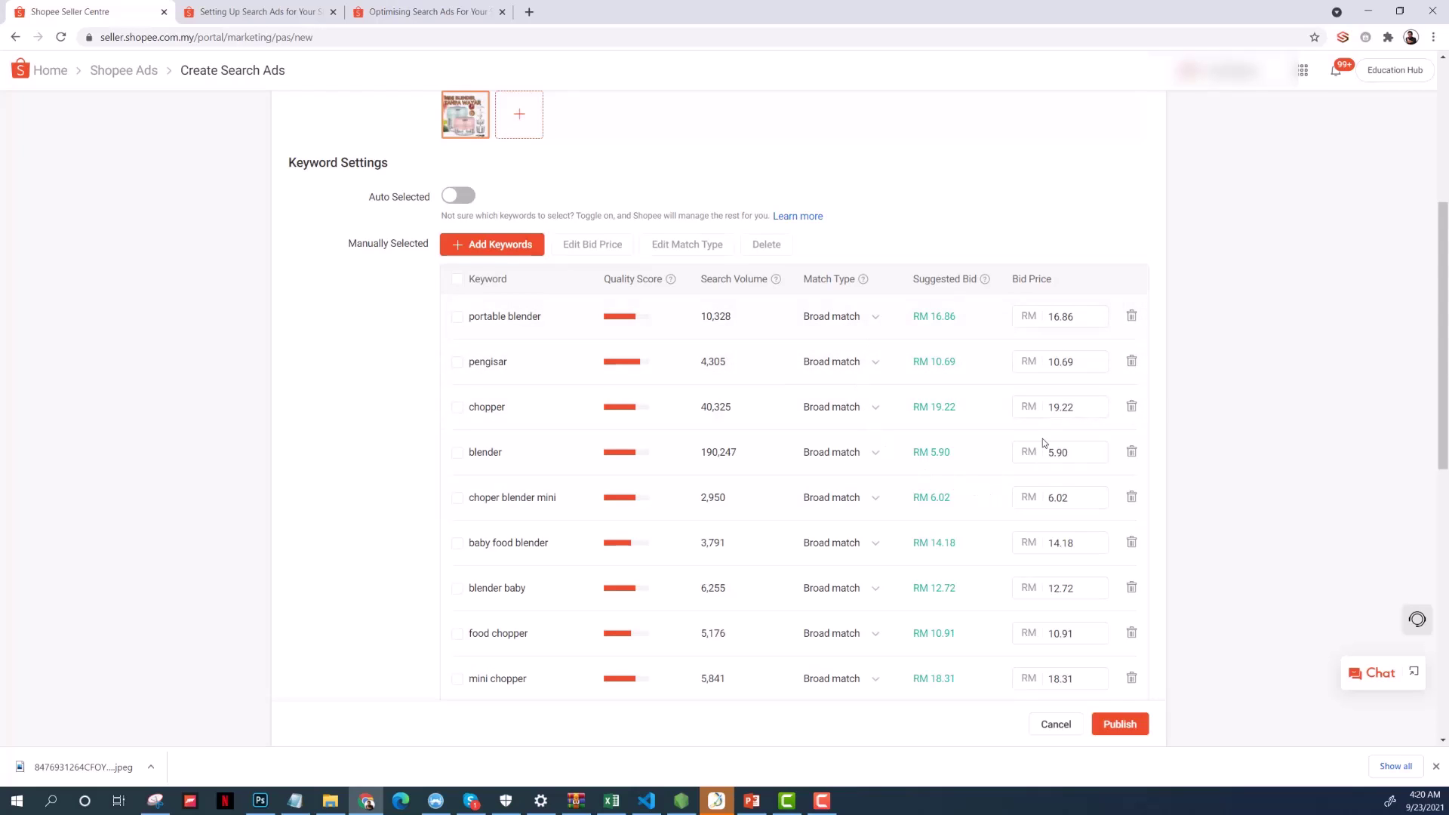
left_click(457, 280)
scroll(604, 423, "down", 9)
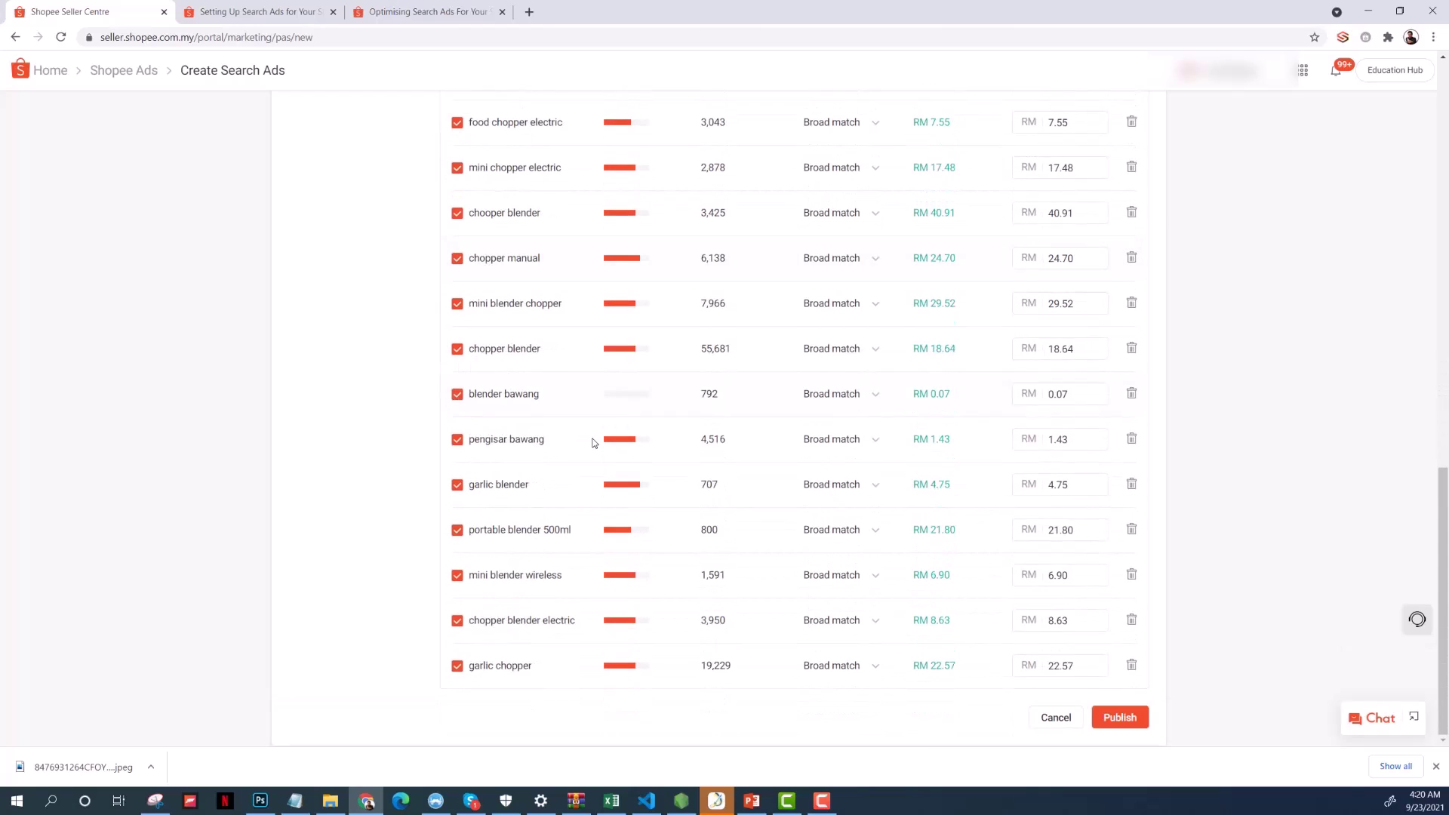
scroll(593, 443, "up", 10)
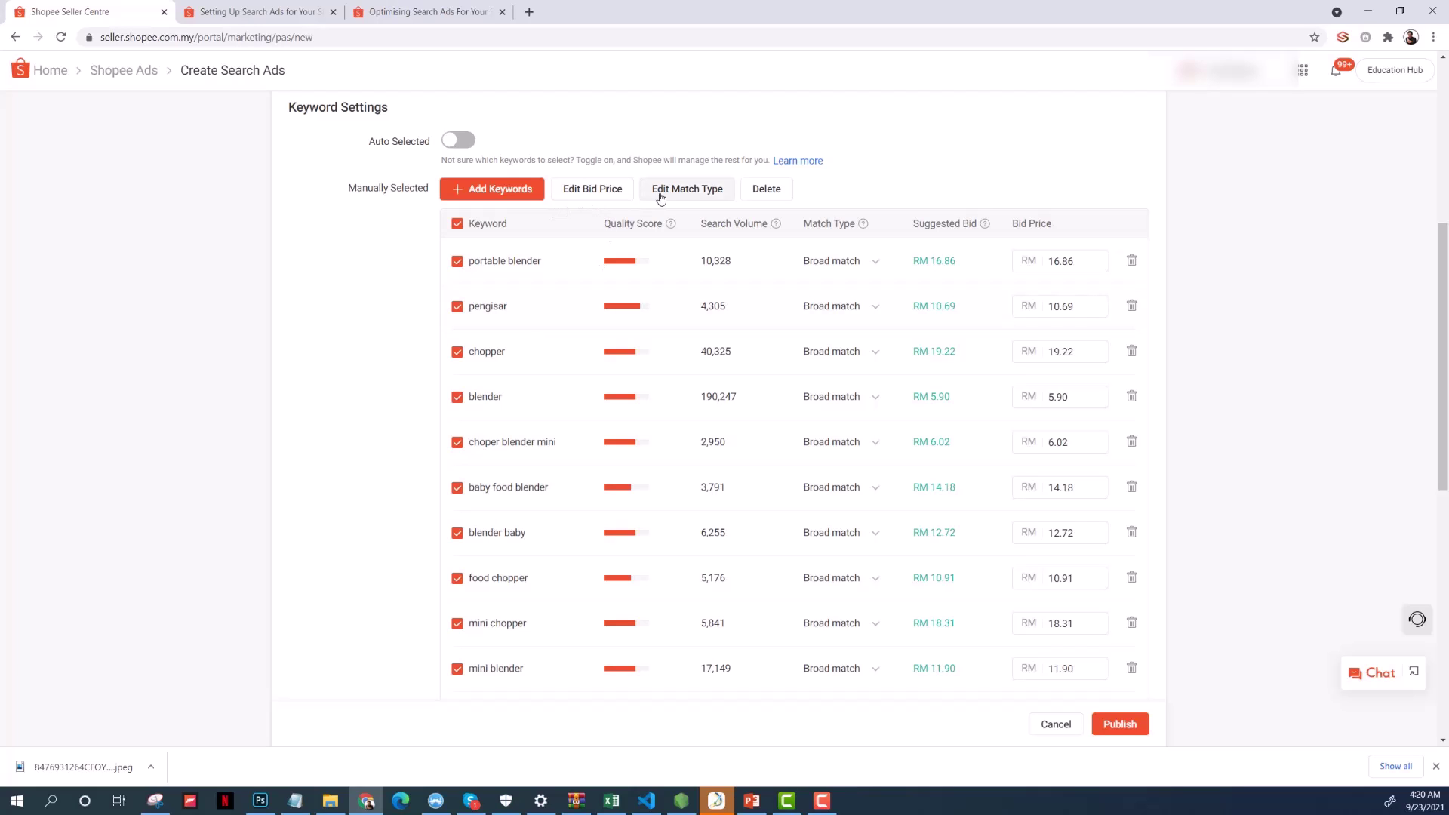
left_click(615, 197)
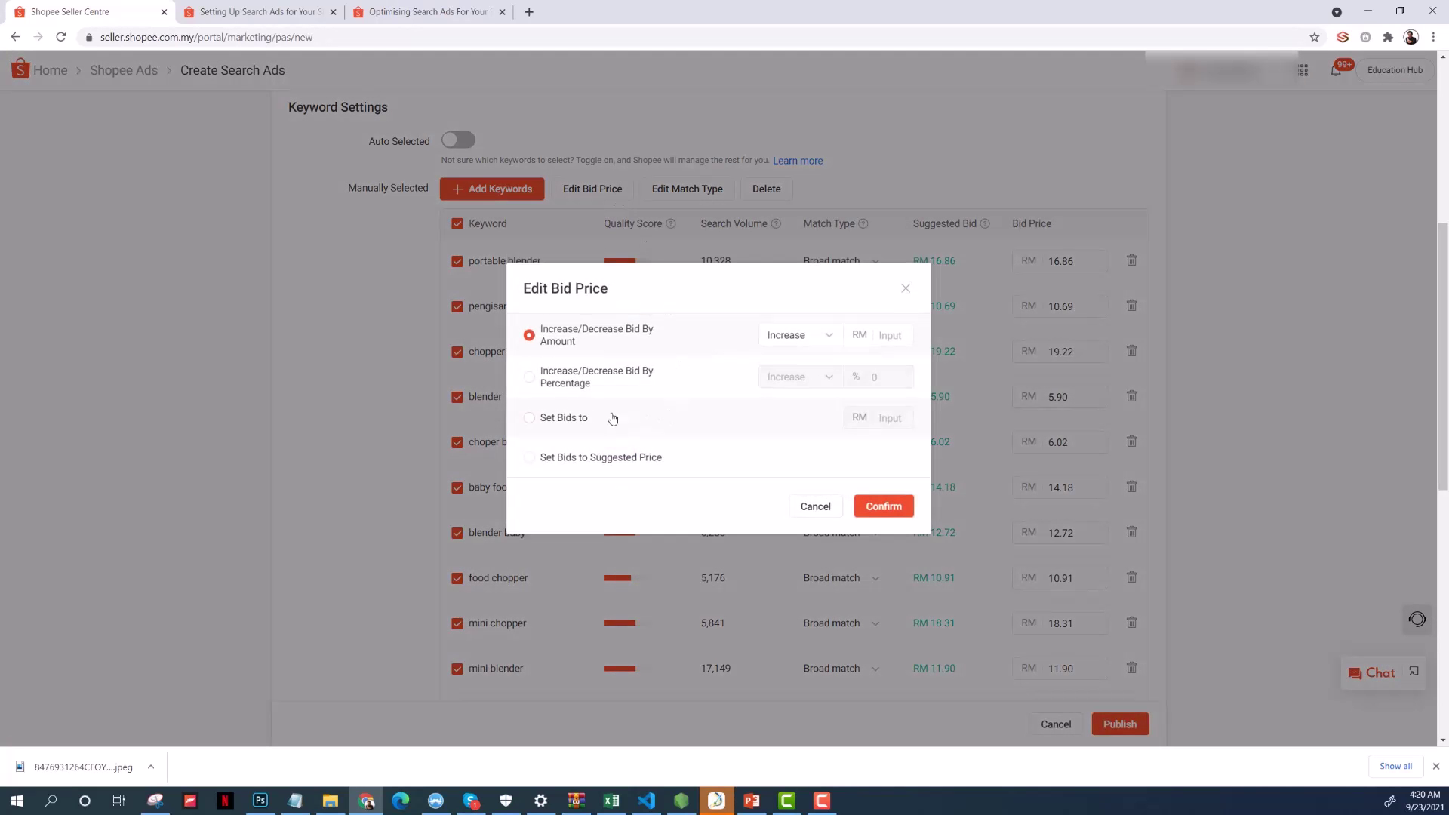
left_click(530, 421)
left_click(888, 419)
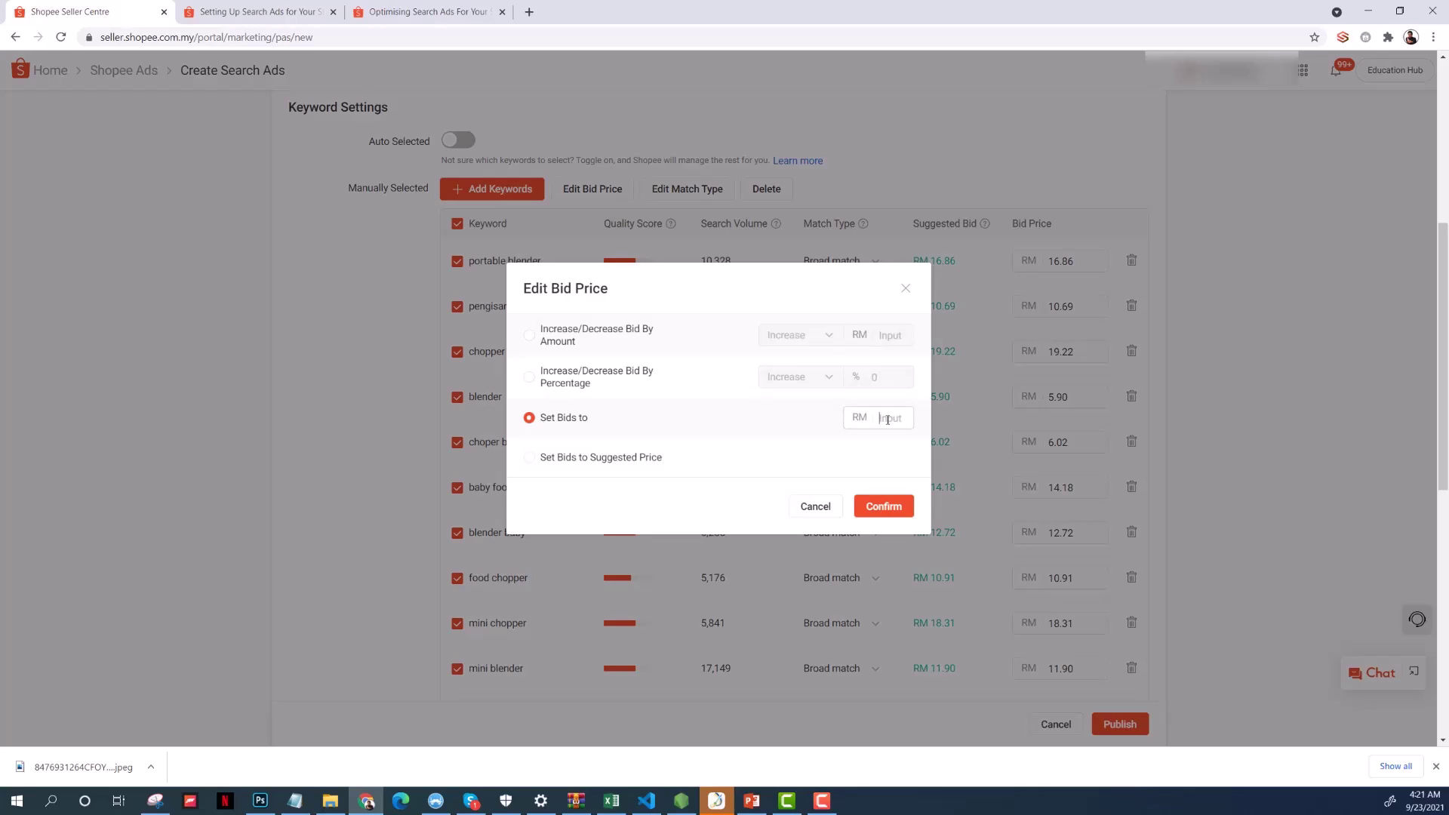
type("0.07")
left_click(879, 508)
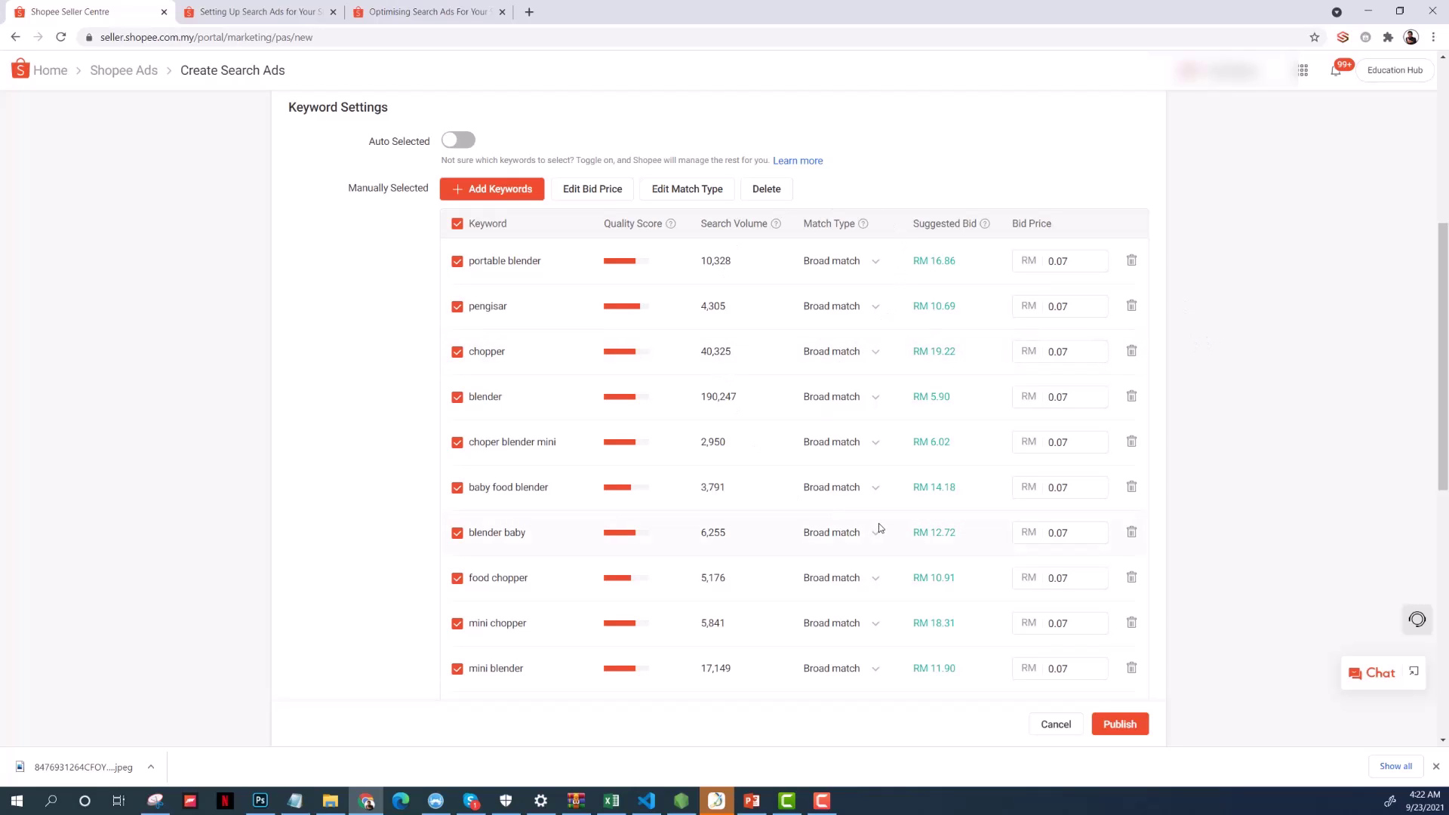
scroll(879, 527, "up", 2)
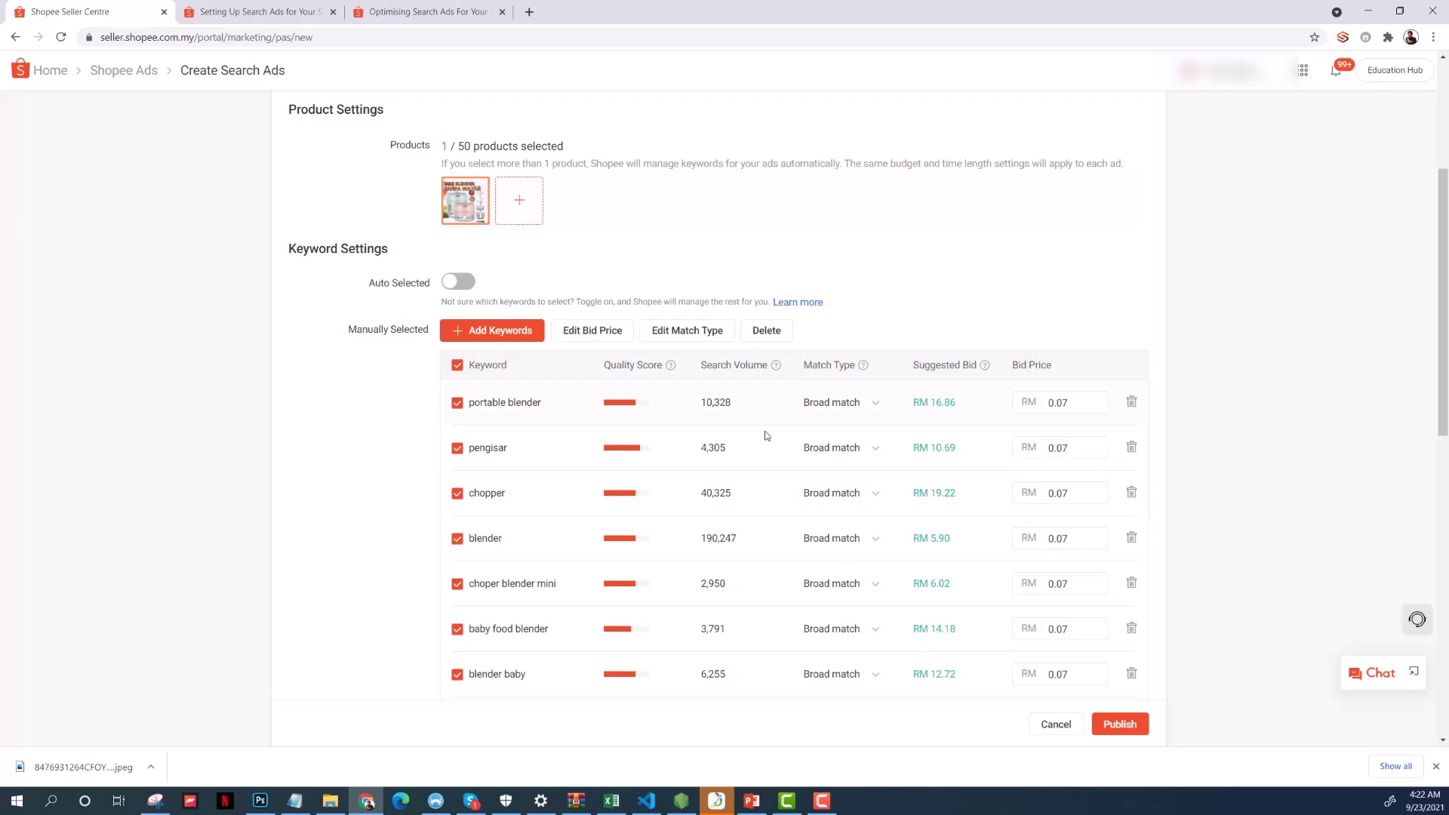
- Examine the quality scores, search volumes, match types, suggested bids and bid prices of the manually selected keywords
scroll(591, 491, "down", 1)
scroll(581, 489, "down", 3)
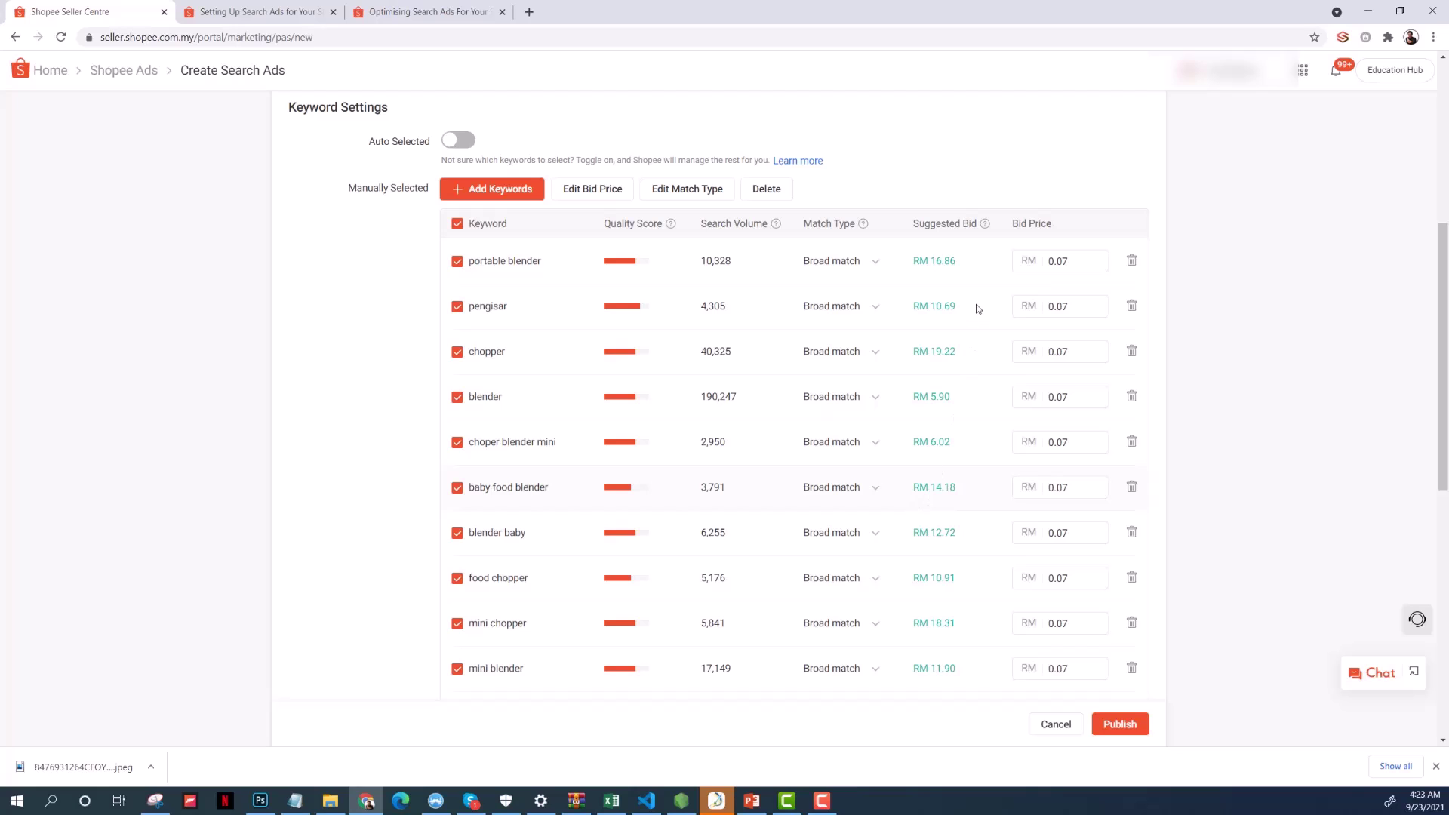
scroll(929, 382, "up", 5)
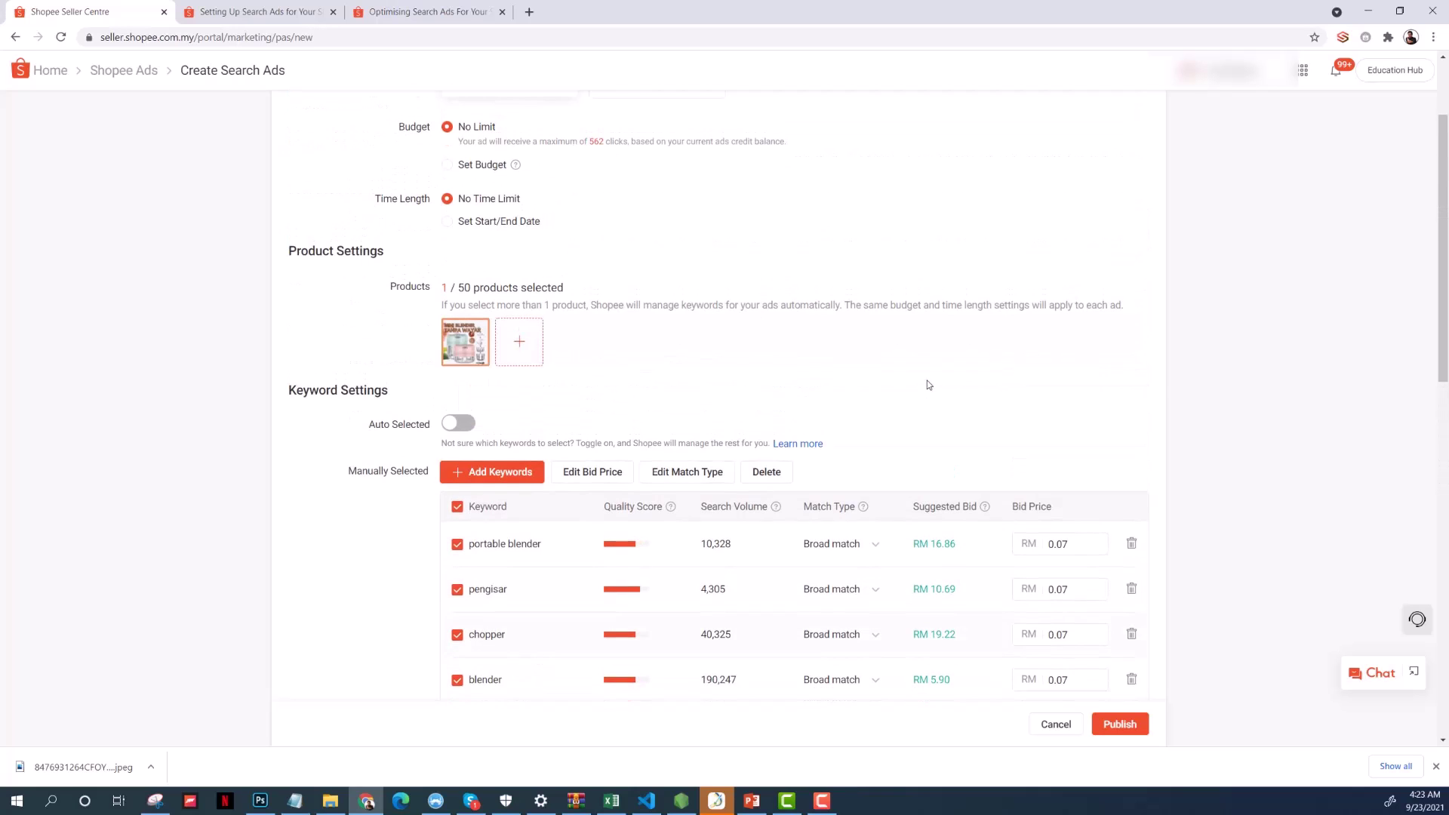
scroll(928, 385, "down", 2)
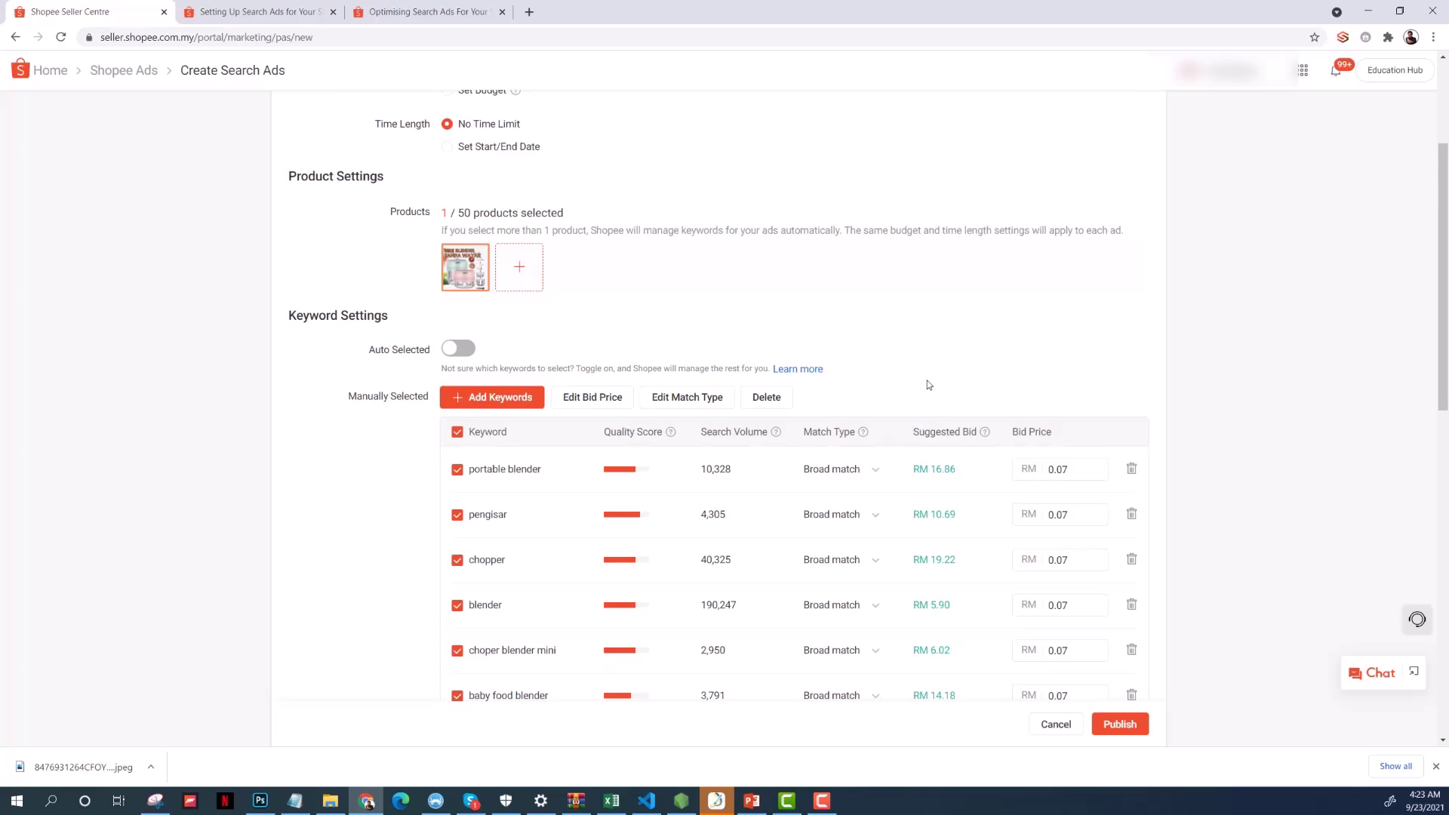
scroll(929, 385, "down", 2)
mouse_move(778, 291)
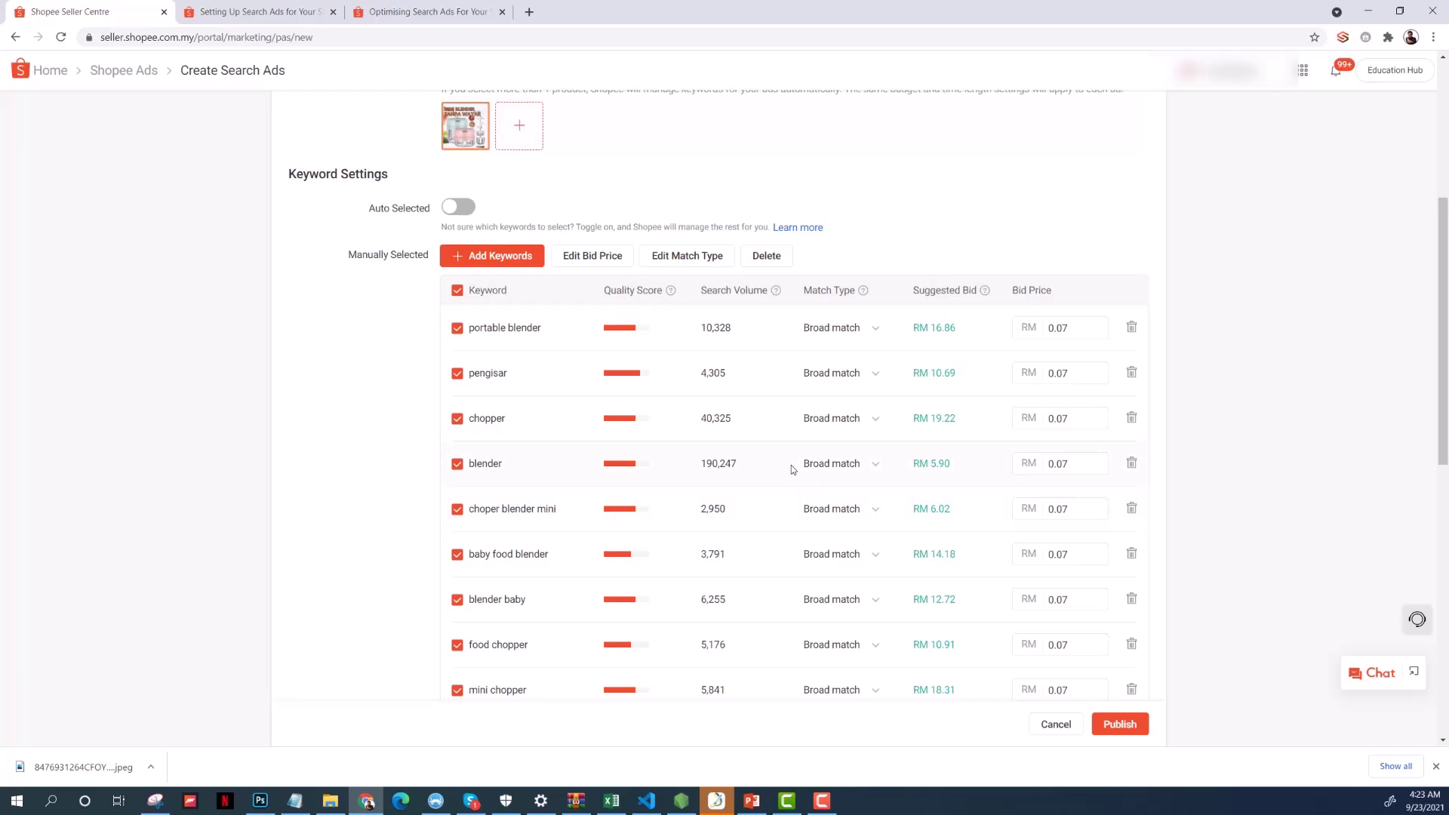
scroll(791, 465, "down", 2)
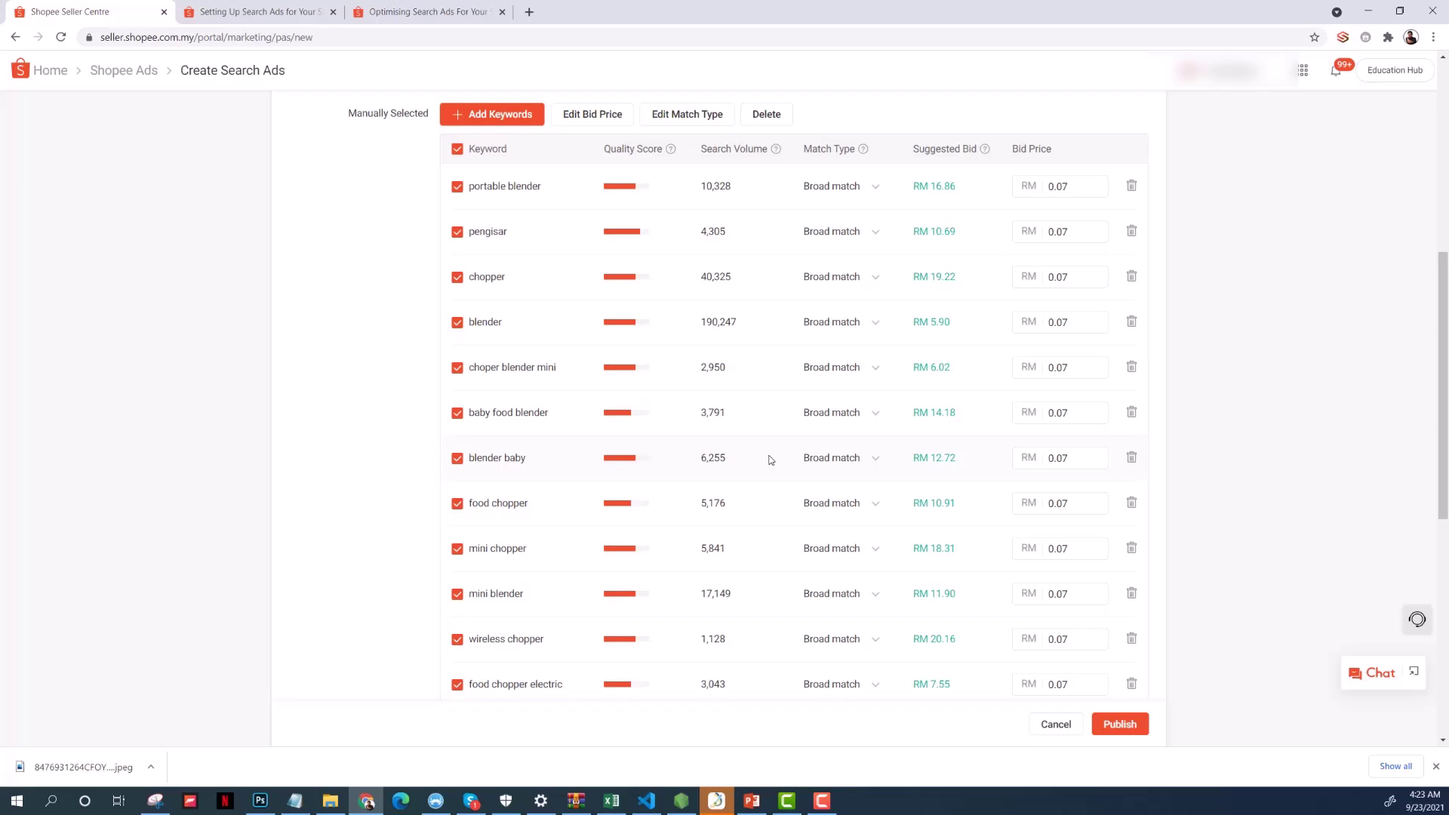
scroll(770, 460, "down", 3)
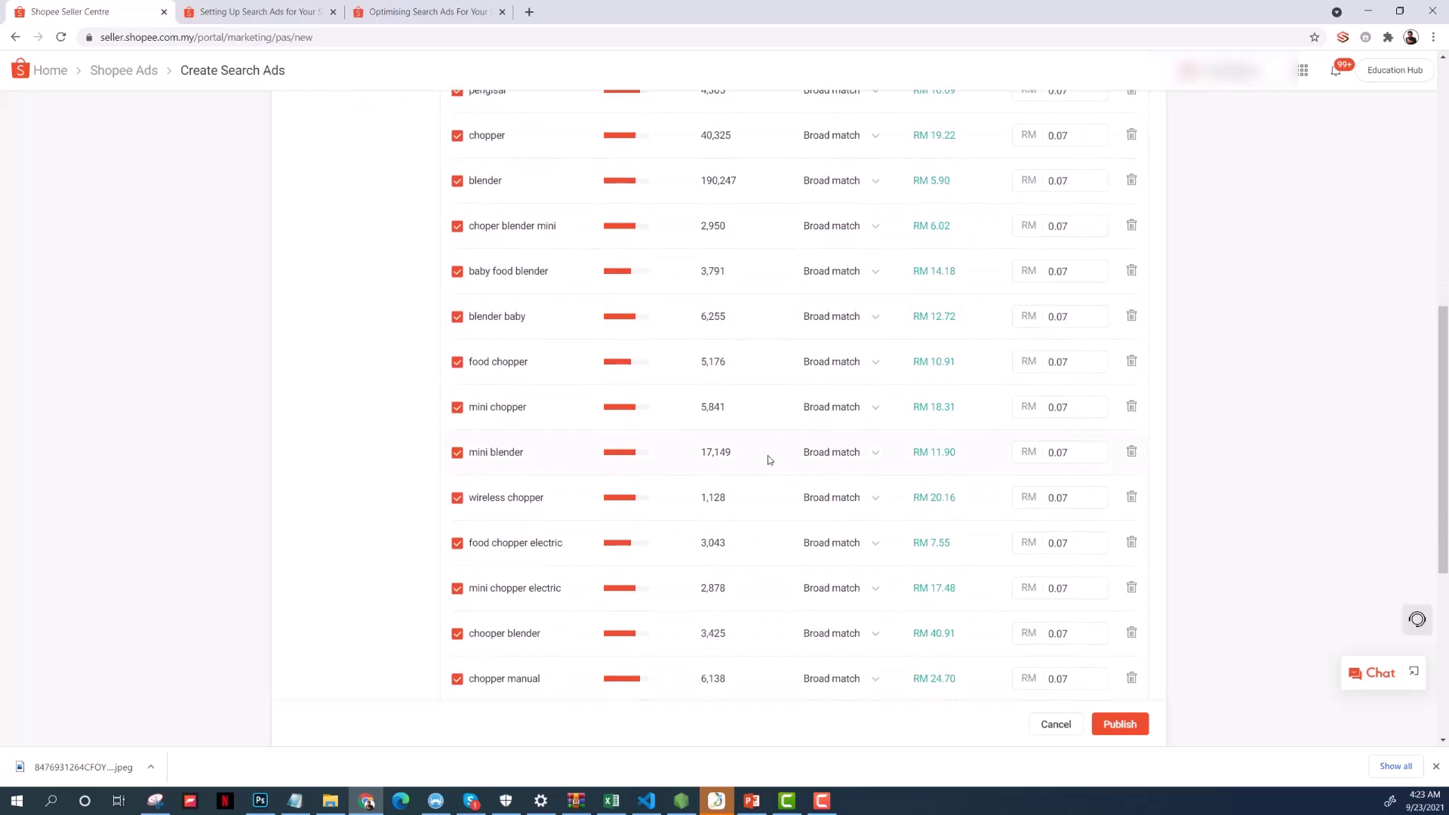
scroll(770, 460, "up", 2)
scroll(768, 460, "down", 7)
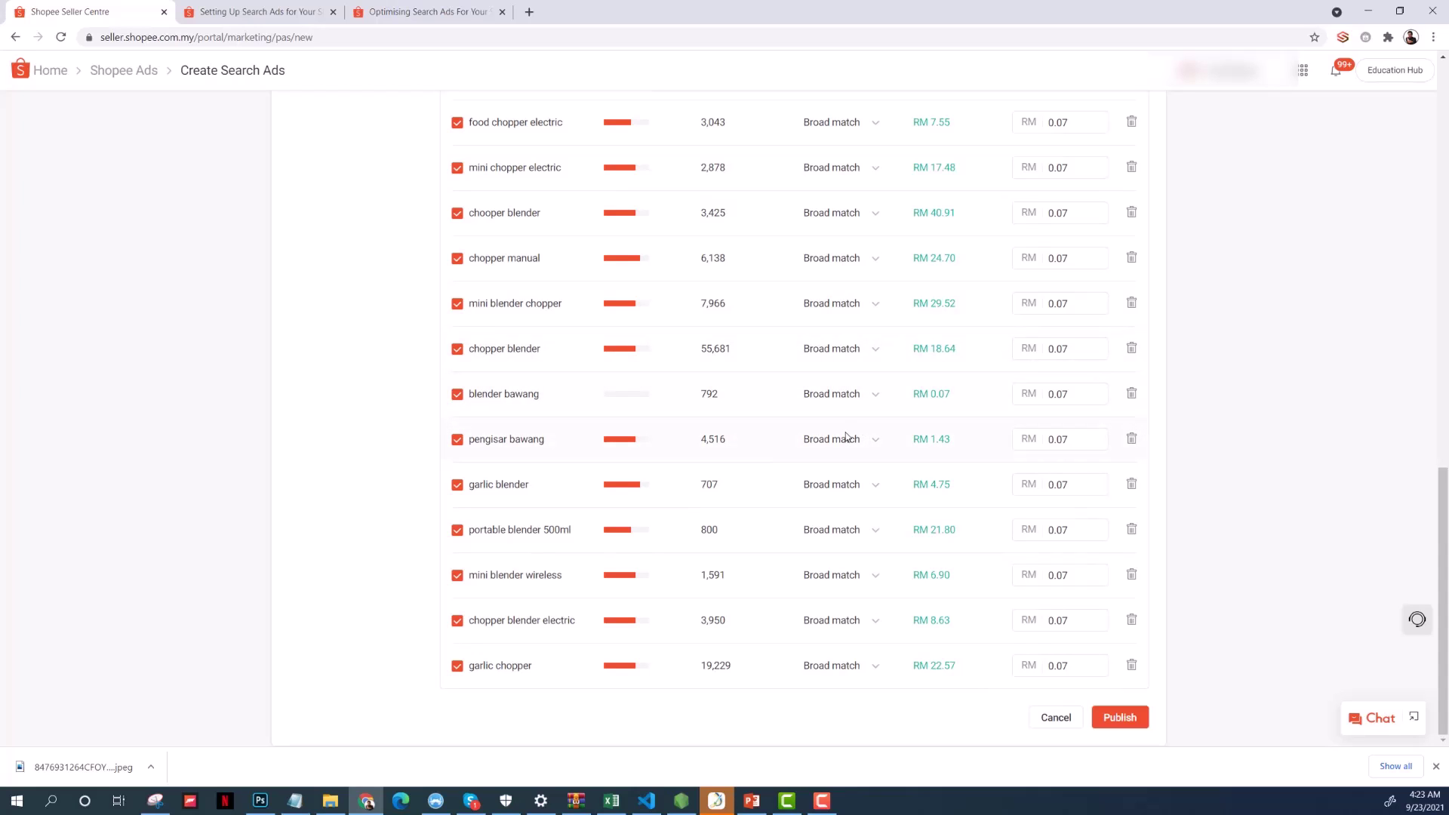
scroll(846, 436, "up", 15)
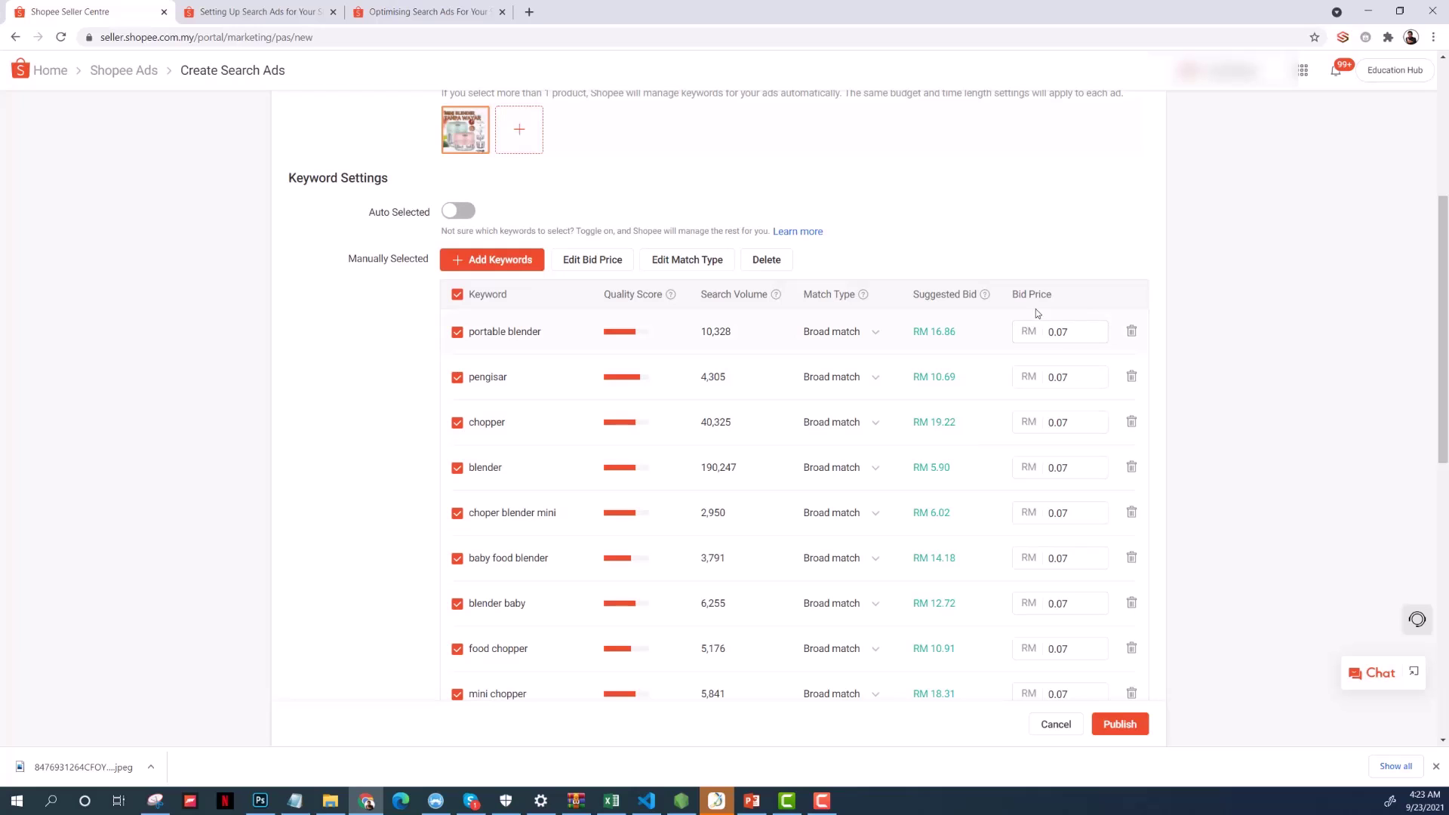
scroll(1064, 358, "down", 4)
scroll(1060, 400, "down", 5)
scroll(722, 492, "up", 8)
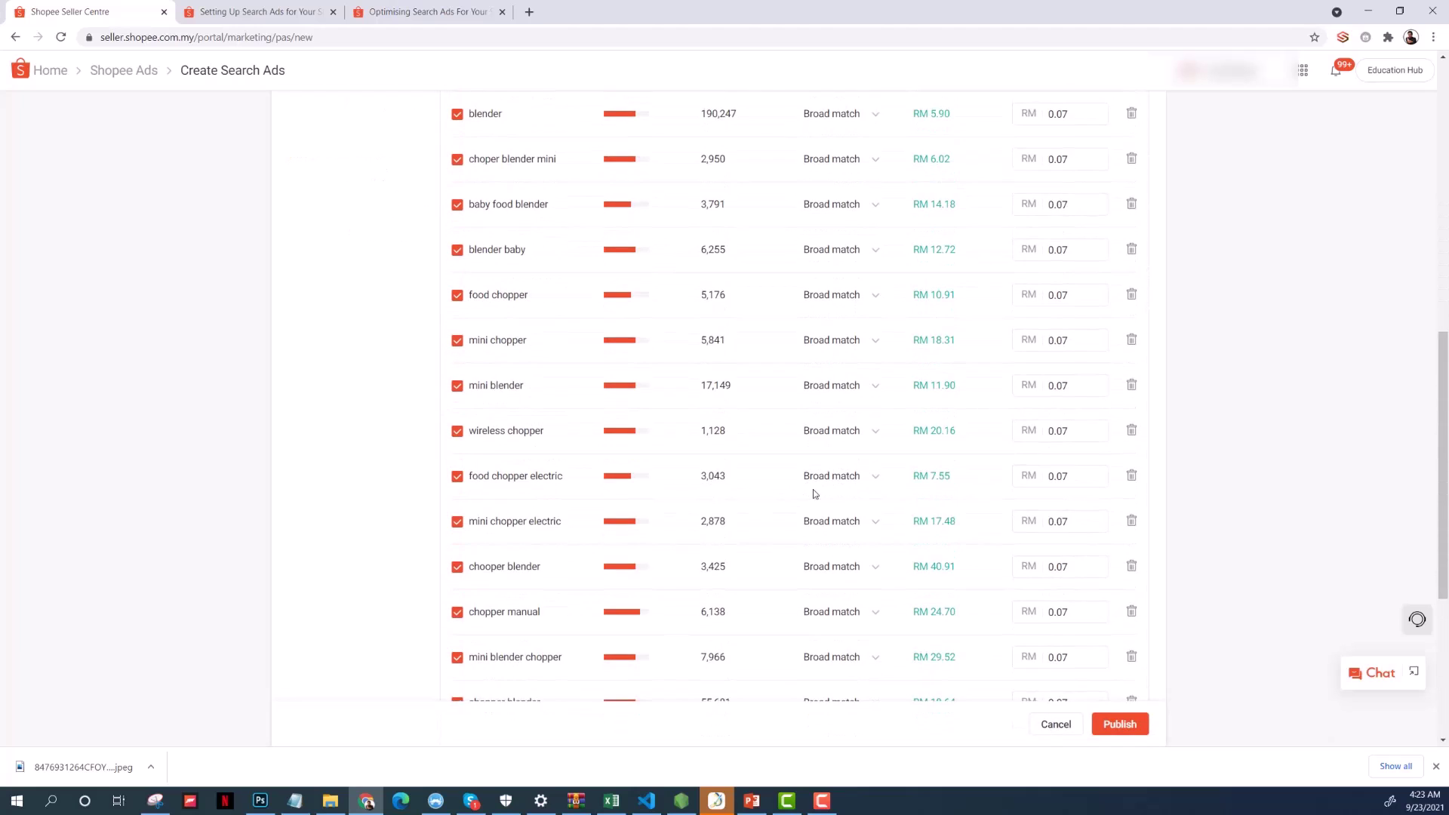
- Publish the search ad for the food chopper blender and decline the offer to publish Discovery Ads
scroll(770, 470, "up", 2)
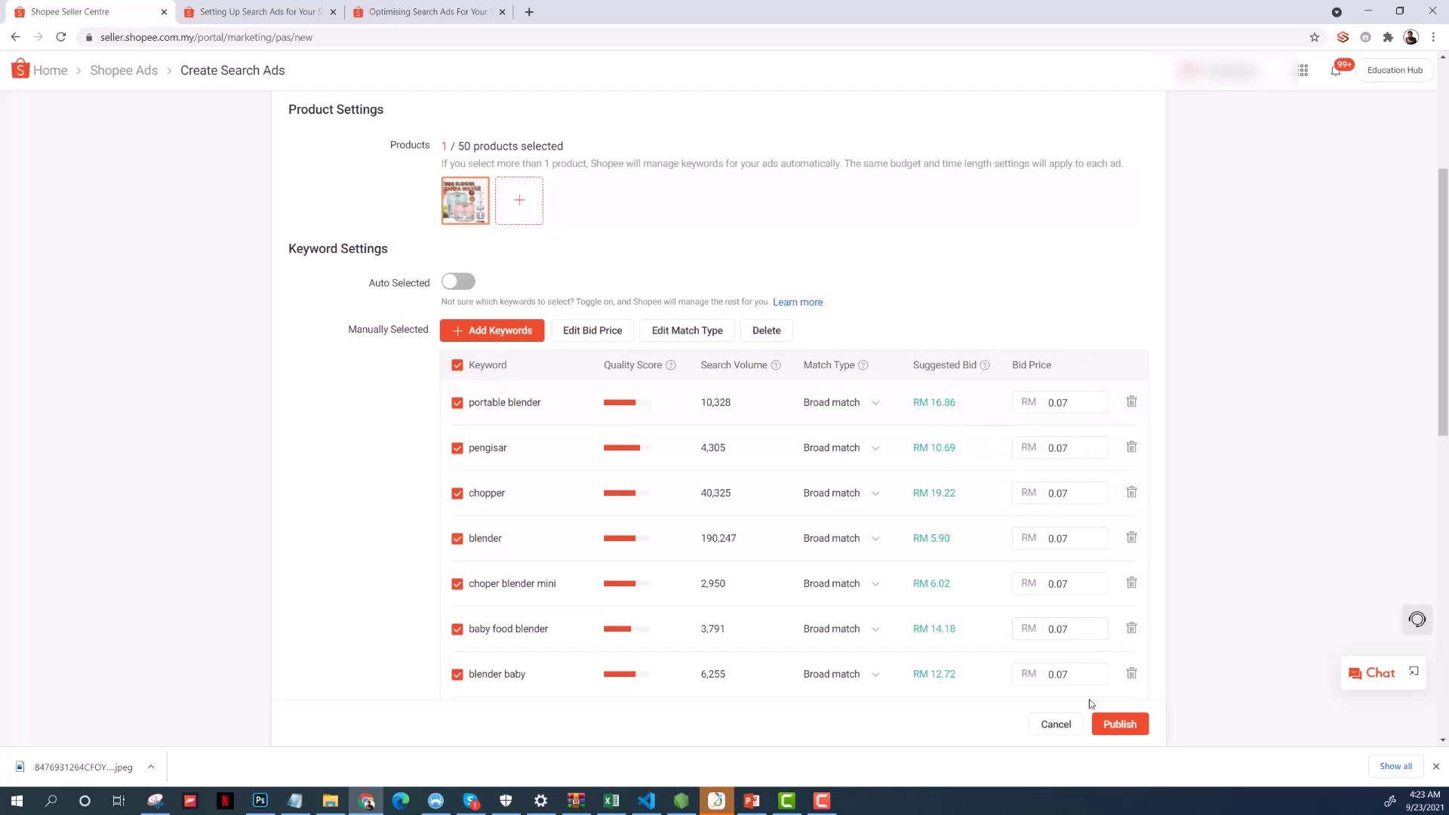
left_click(1118, 727)
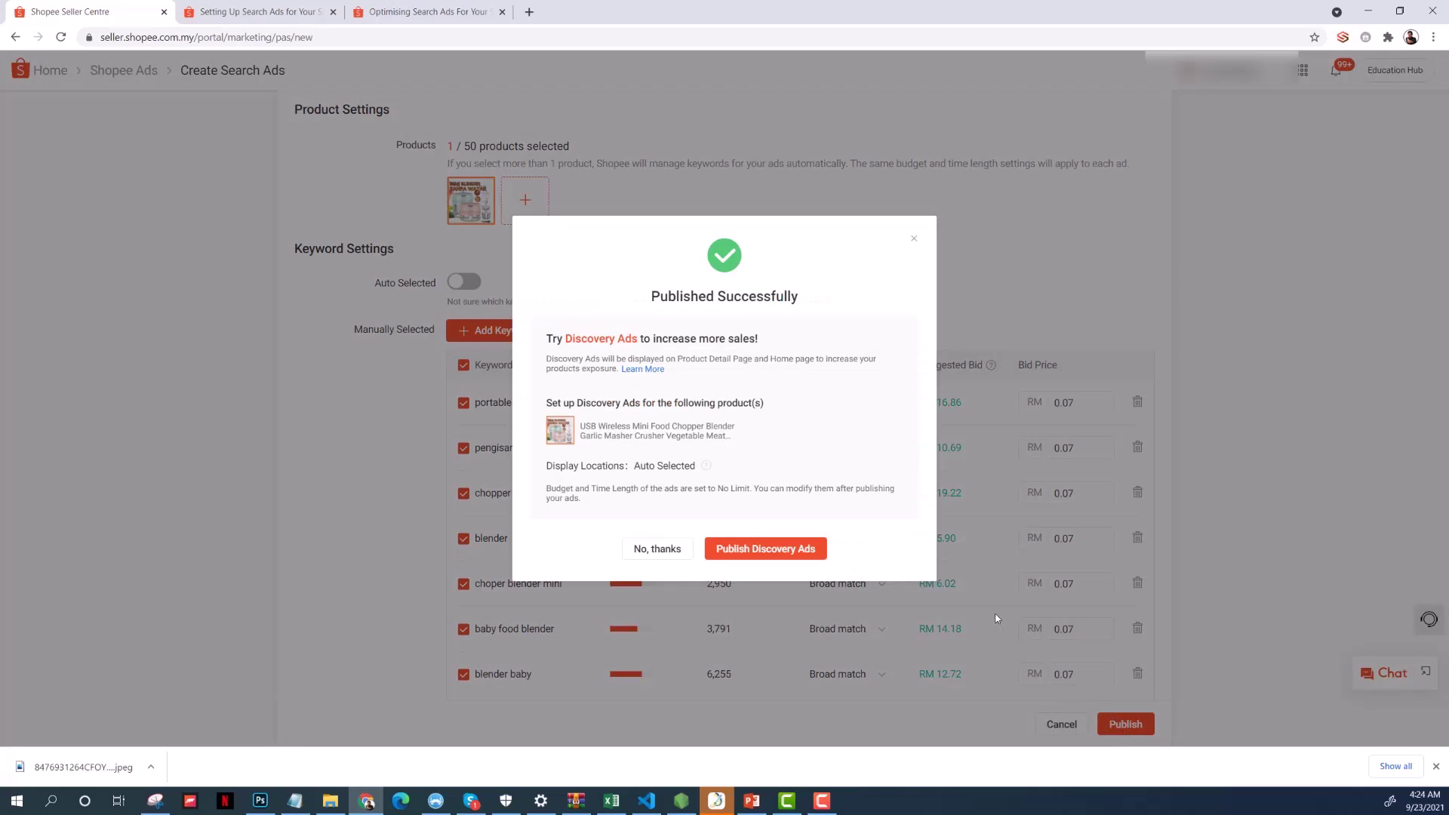
left_click(662, 556)
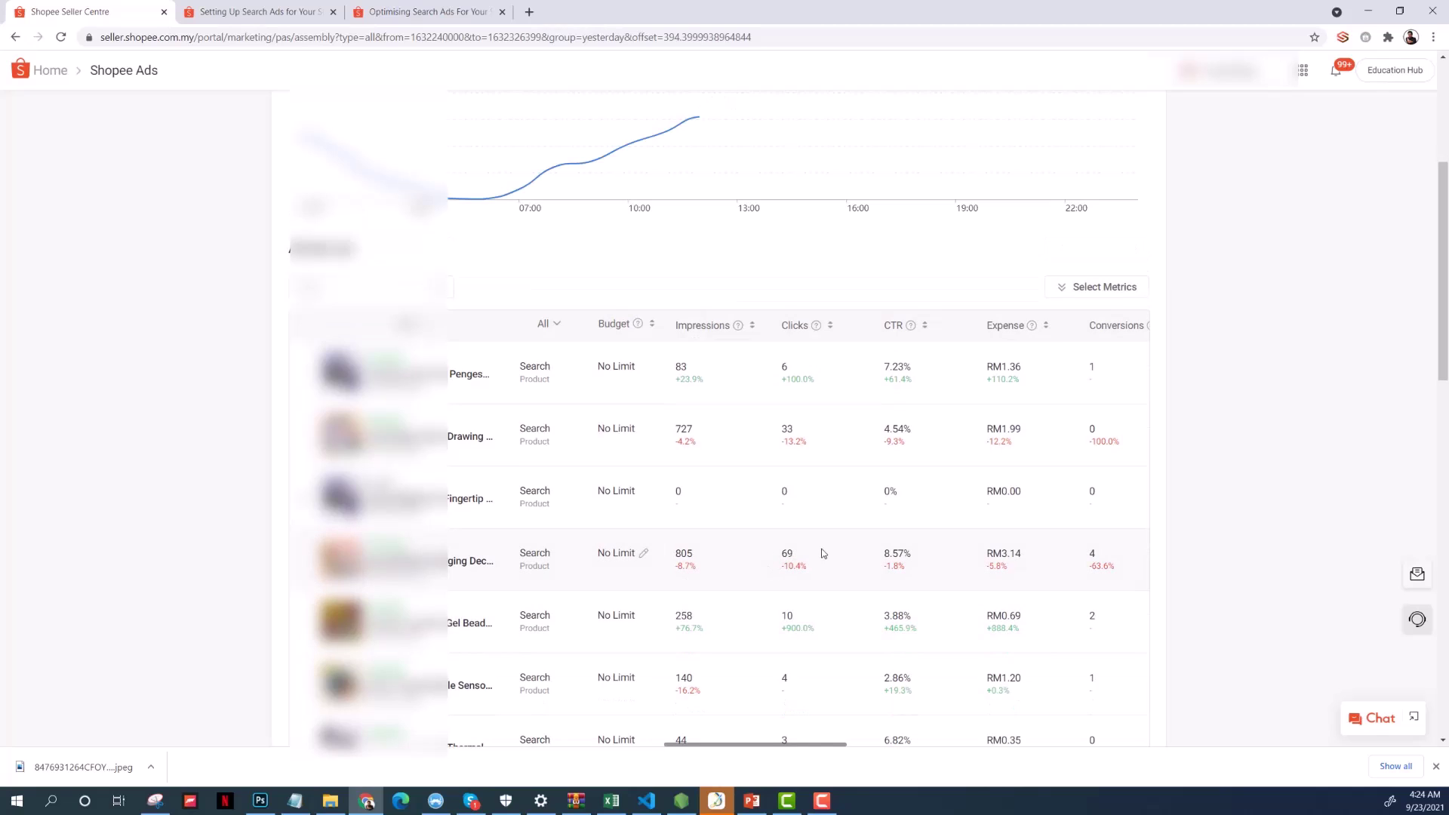
- Open the details of the fifth ad in the ads list and examine its sales, expense and keyword performance
scroll(822, 550, "up", 2)
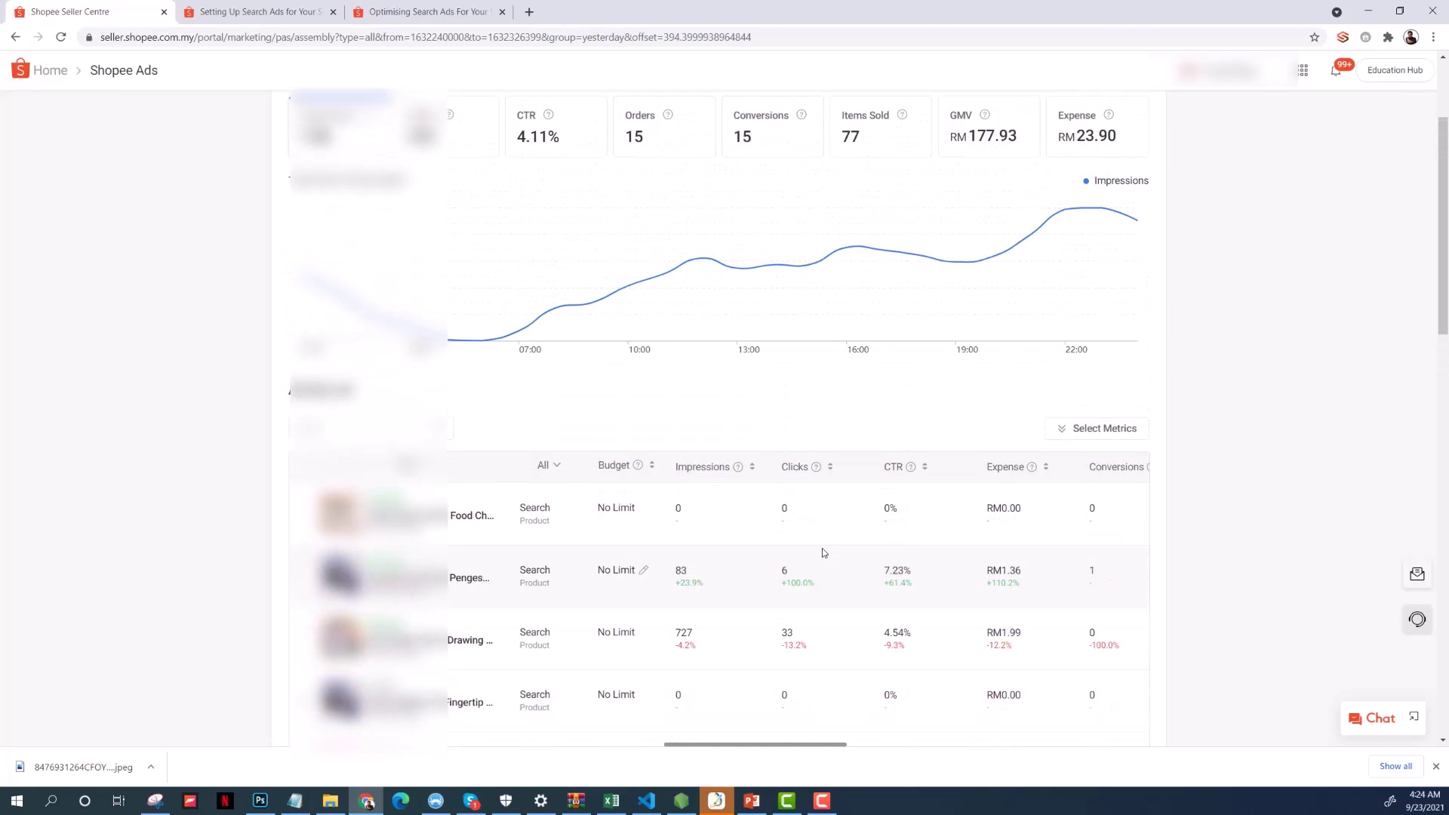
scroll(822, 551, "down", 4)
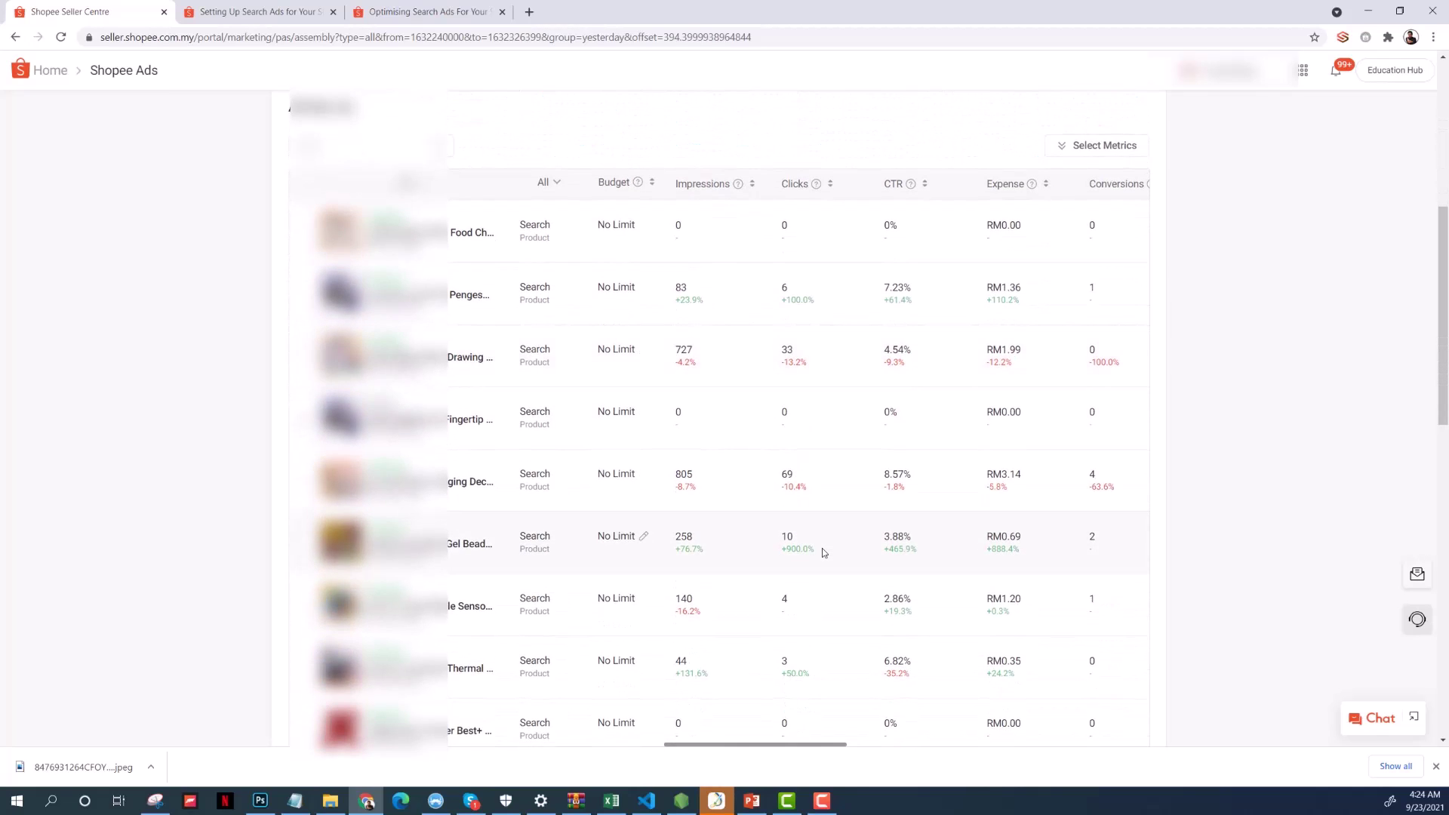
left_click(461, 484)
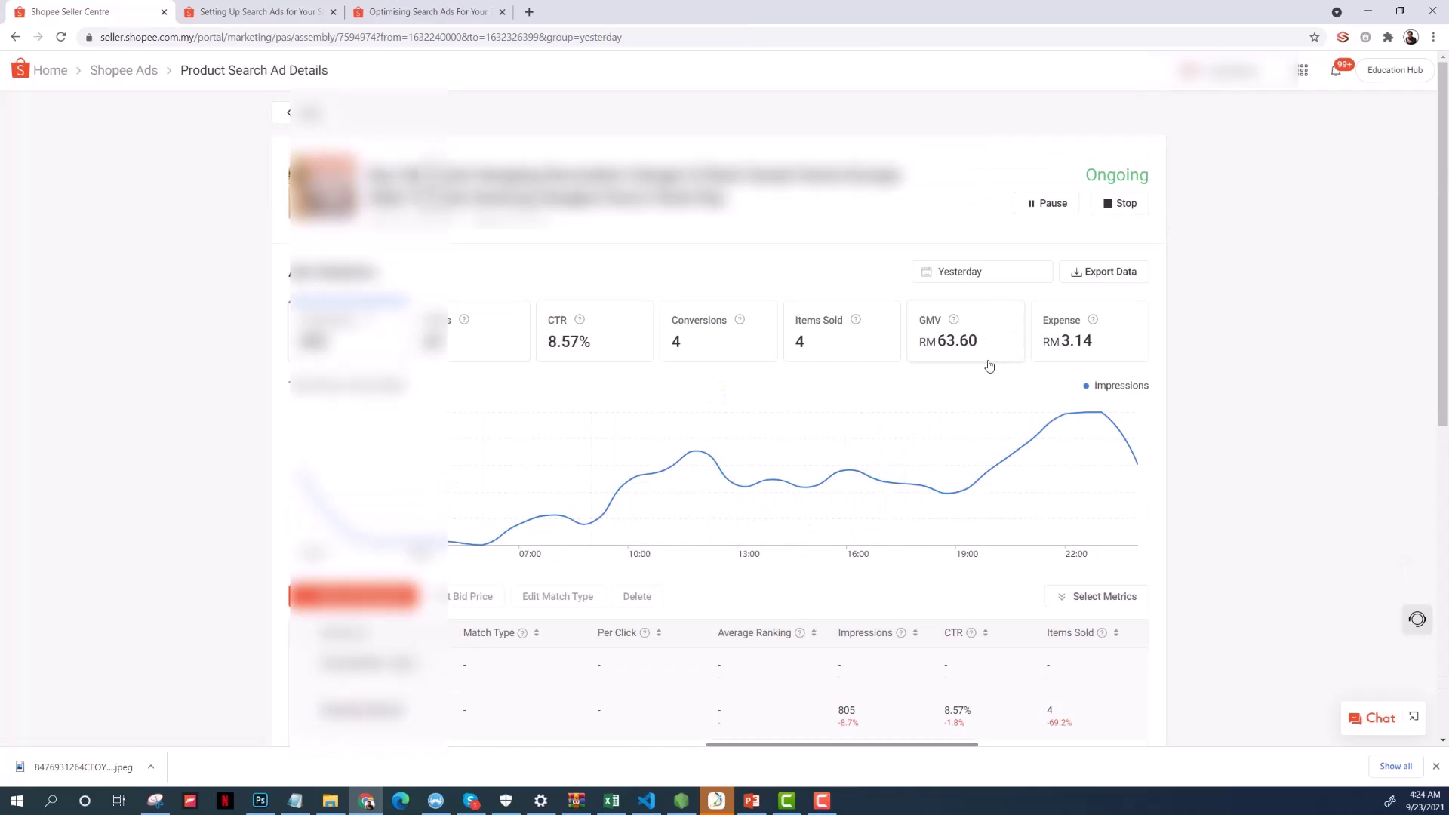
scroll(962, 354, "down", 3)
scroll(959, 350, "down", 2)
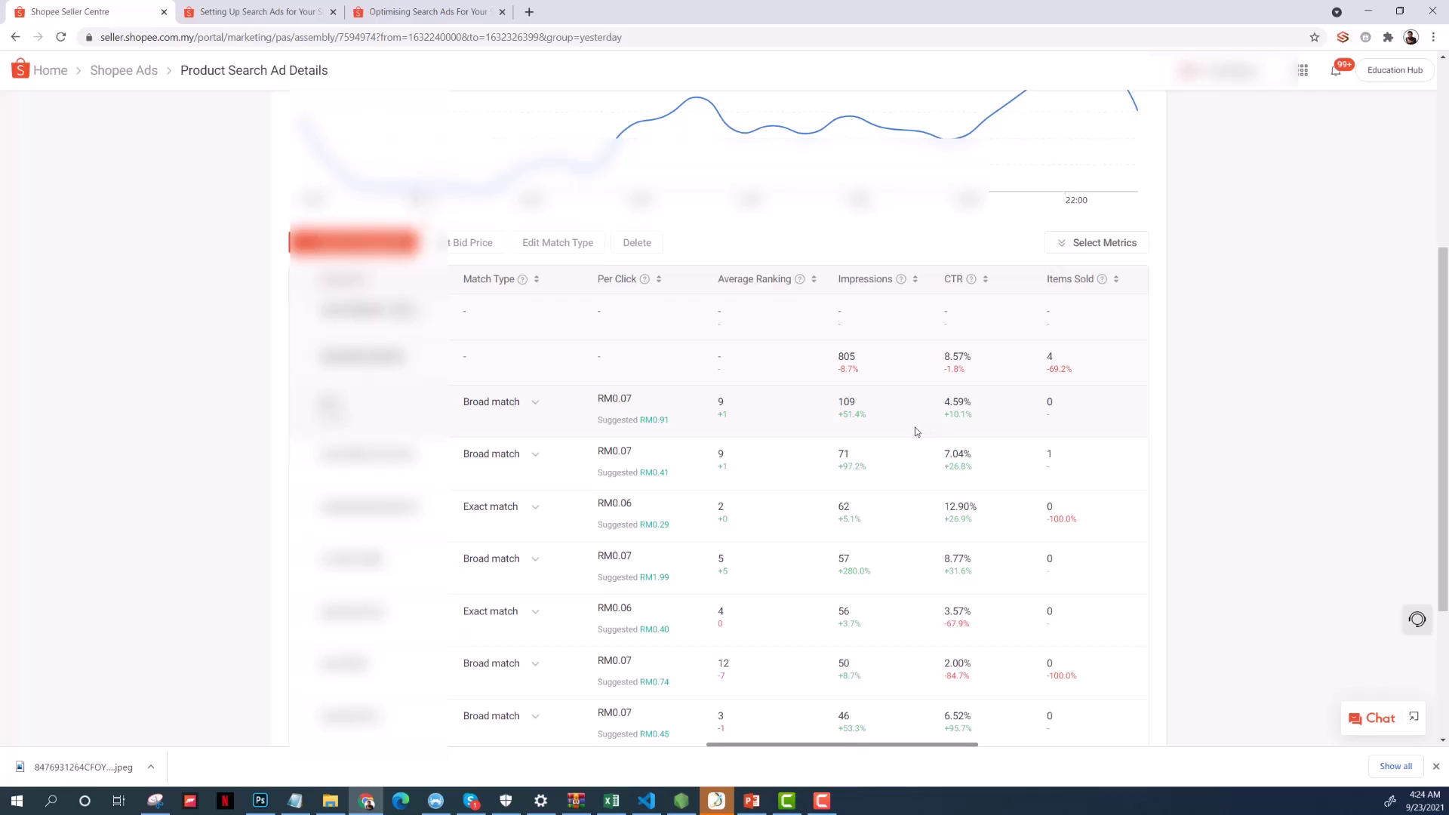
scroll(898, 424, "up", 5)
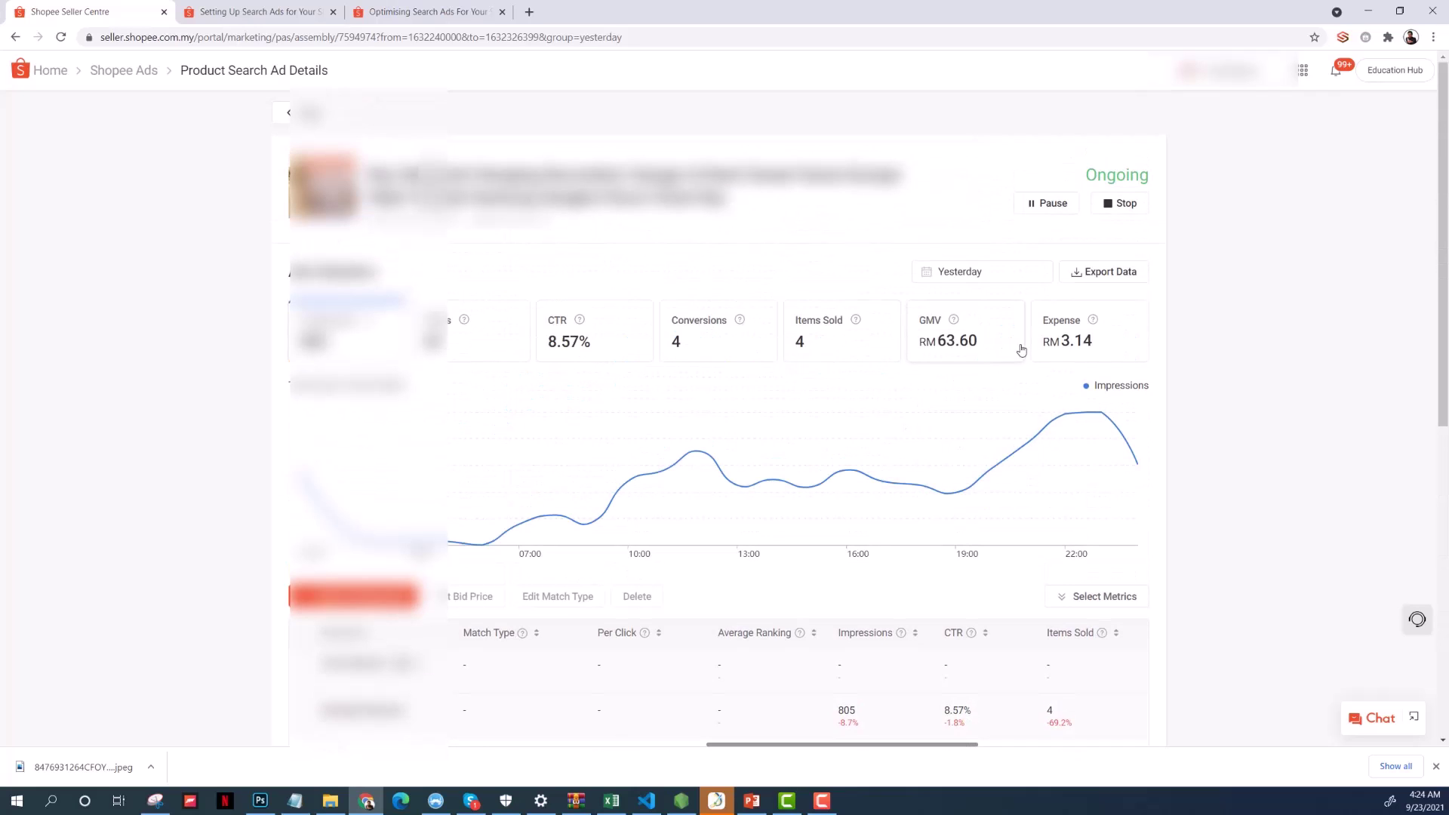
scroll(981, 378, "down", 6)
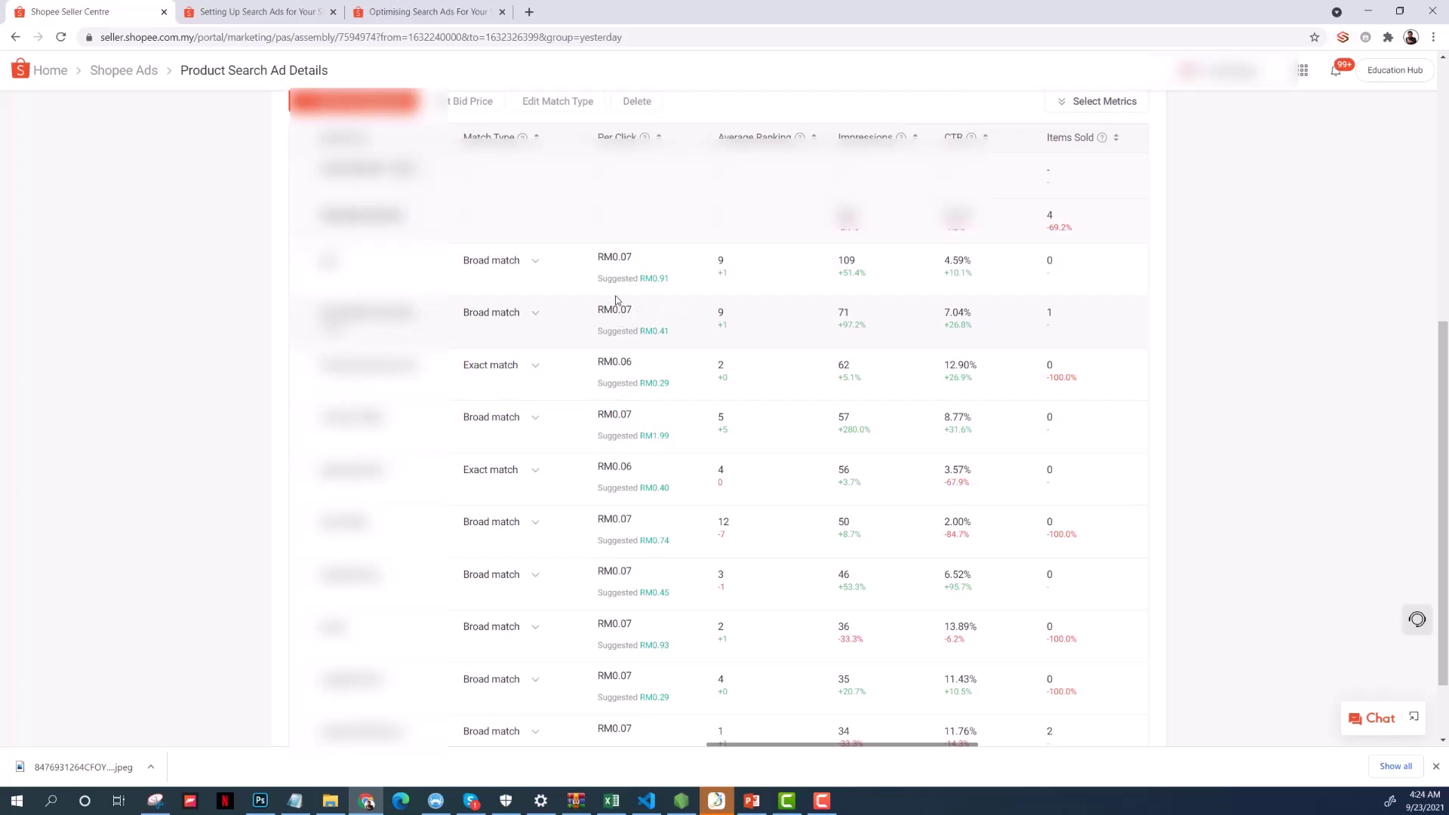
scroll(641, 280, "down", 1)
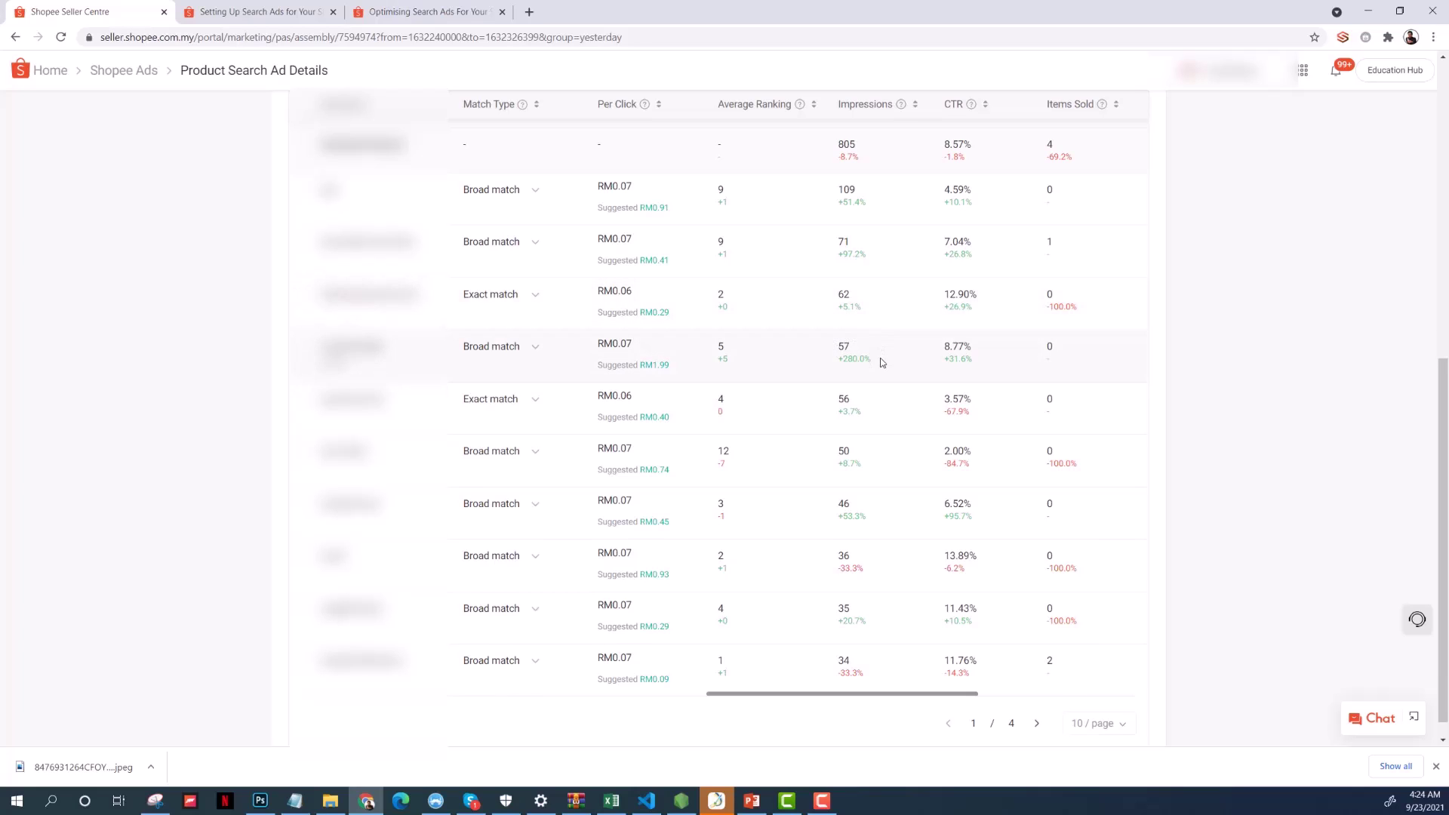
- Sort the ad's keyword table by impressions
scroll(881, 363, "up", 2)
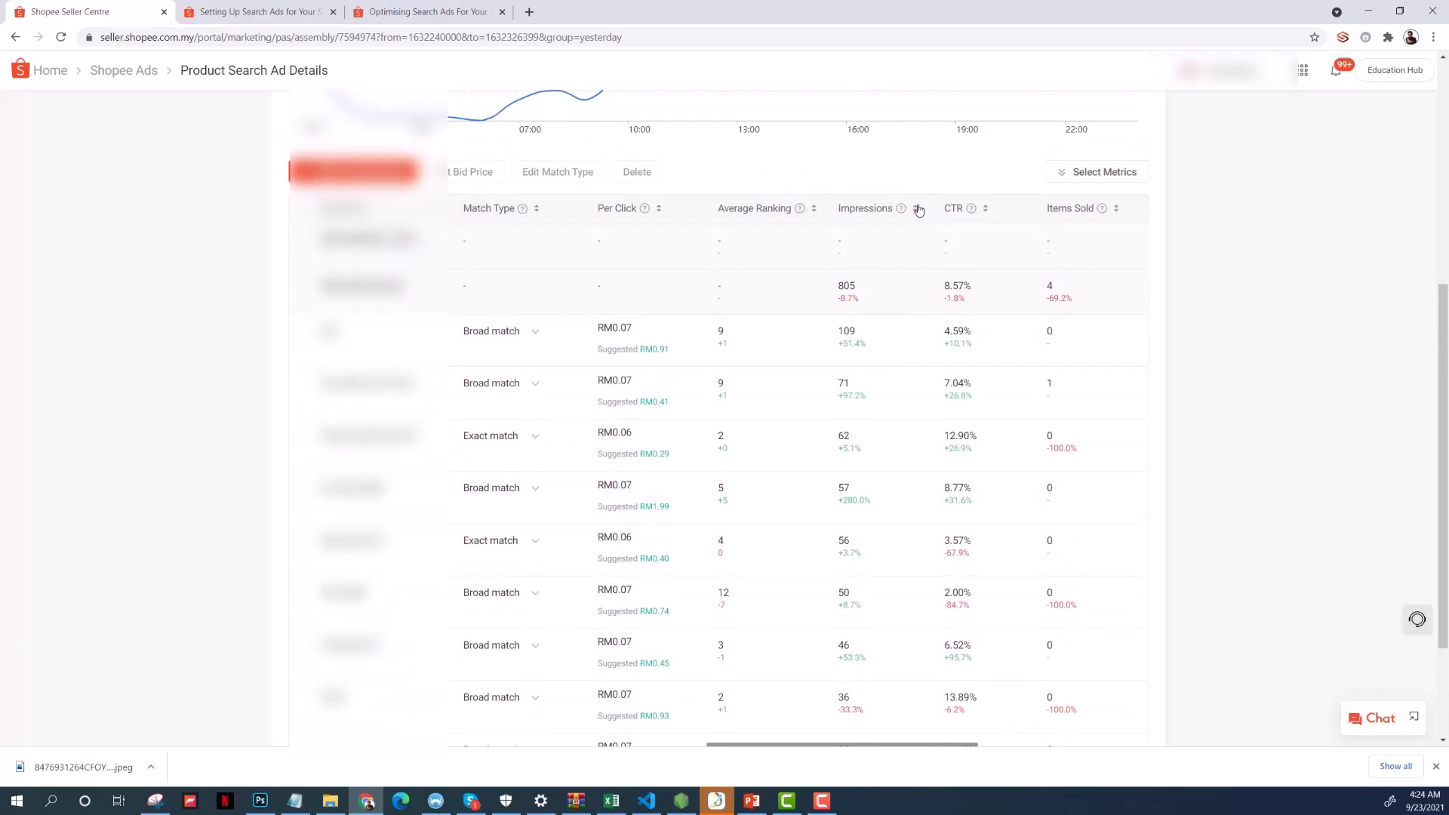
left_click(919, 211)
left_click(919, 211)
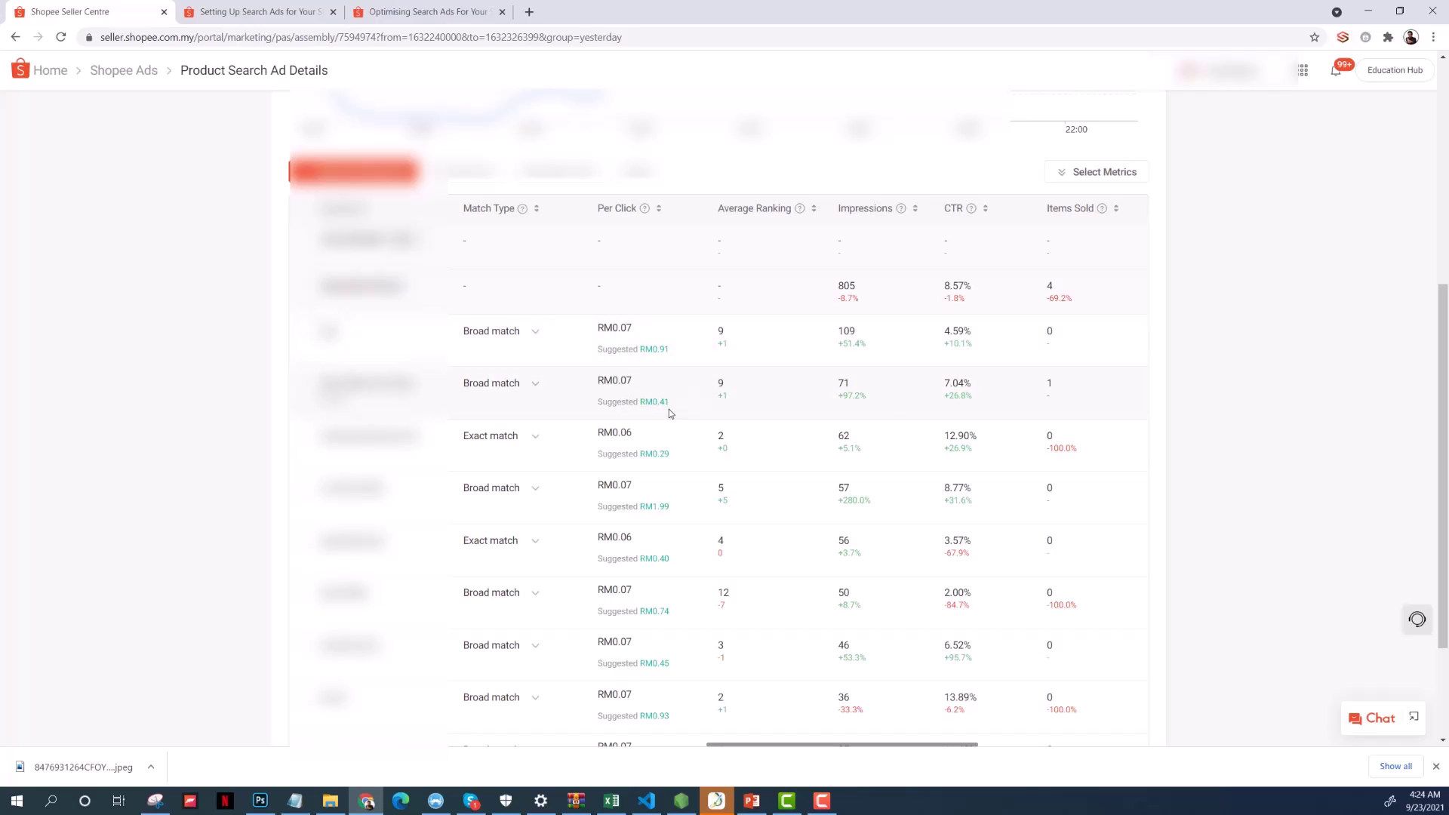
- Set the reporting period of the ad's statistics to Past 1 week
scroll(866, 401, "up", 4)
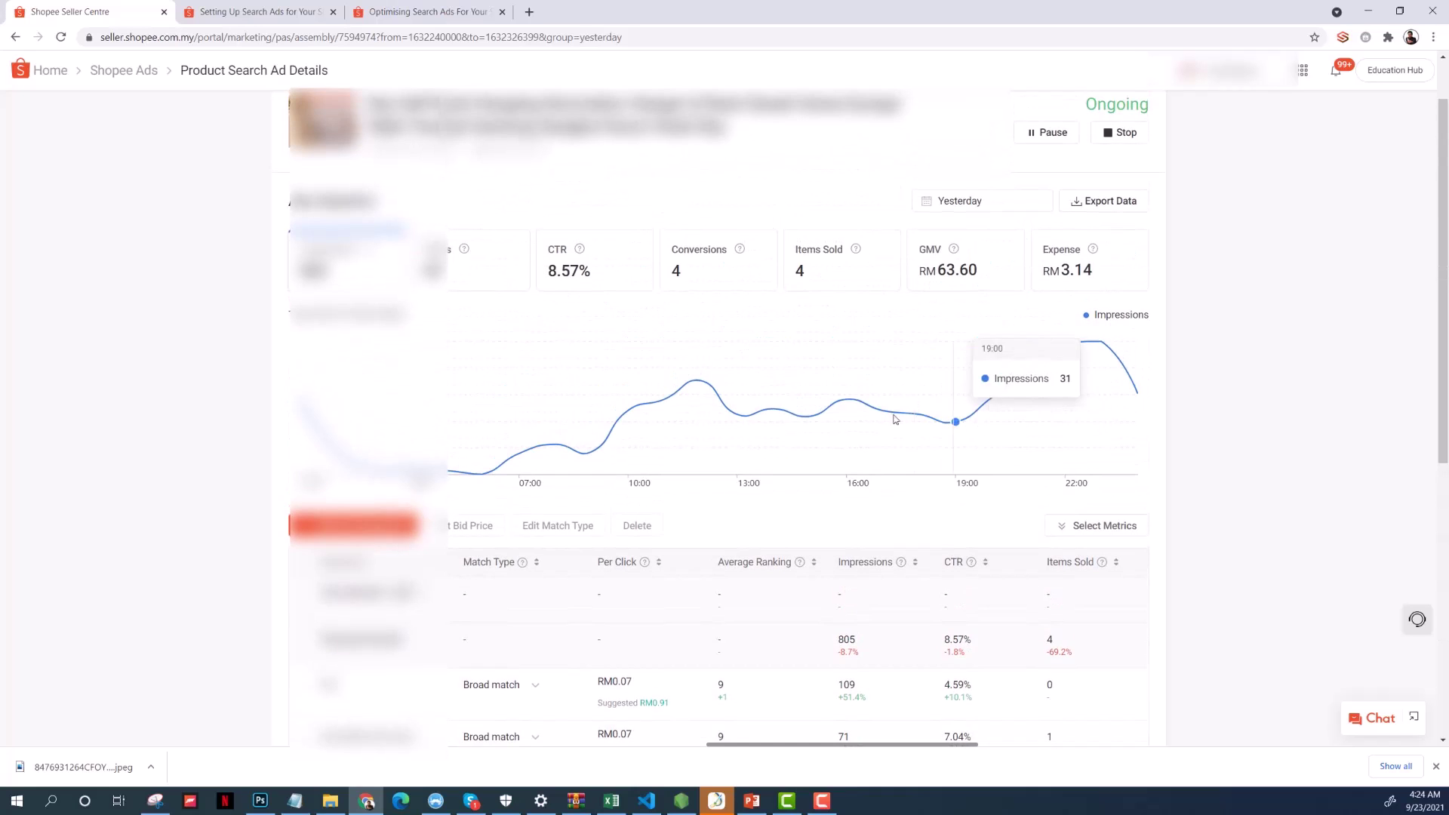
scroll(823, 492, "down", 1)
scroll(823, 492, "up", 2)
left_click(971, 281)
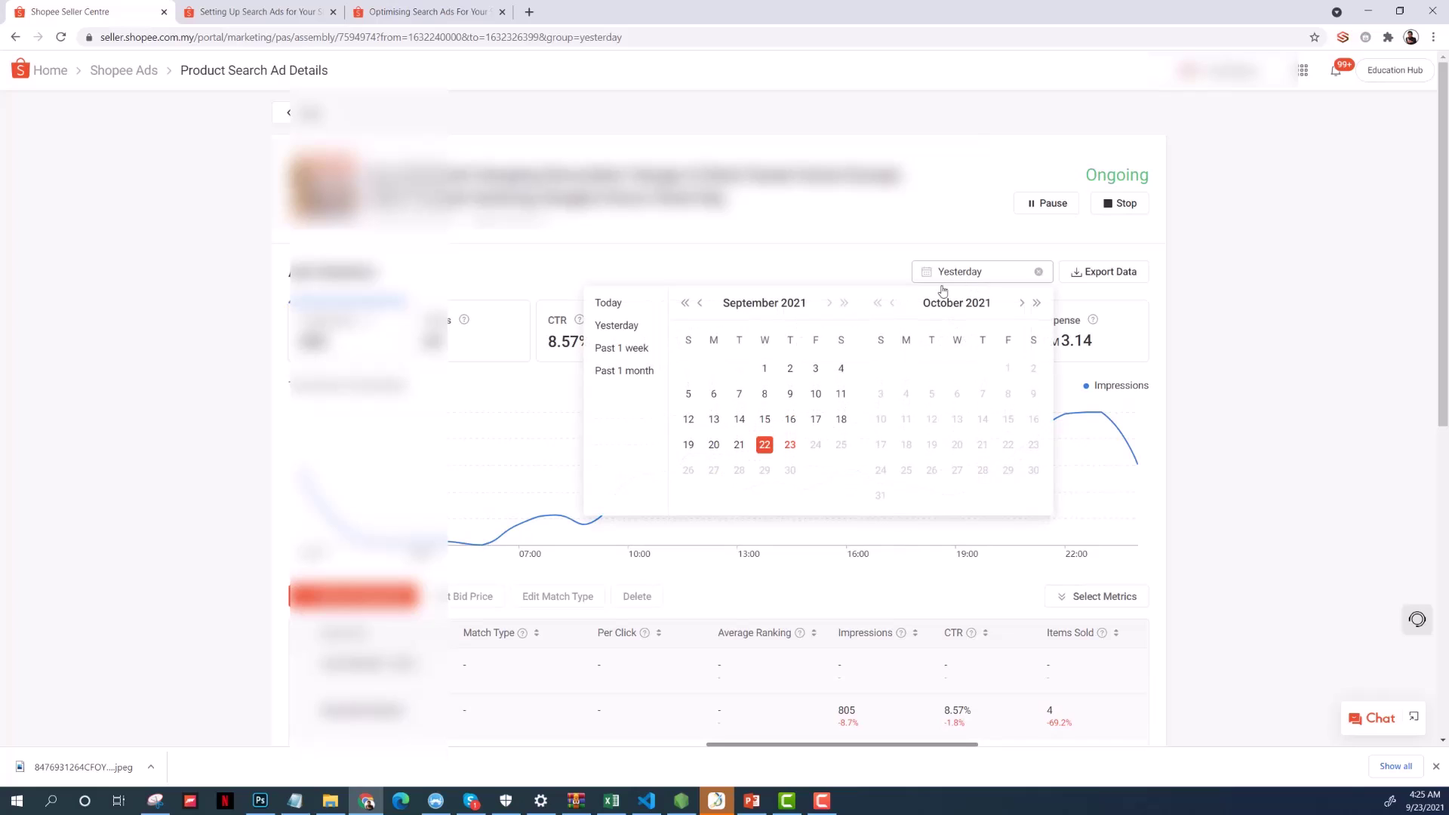
left_click(620, 326)
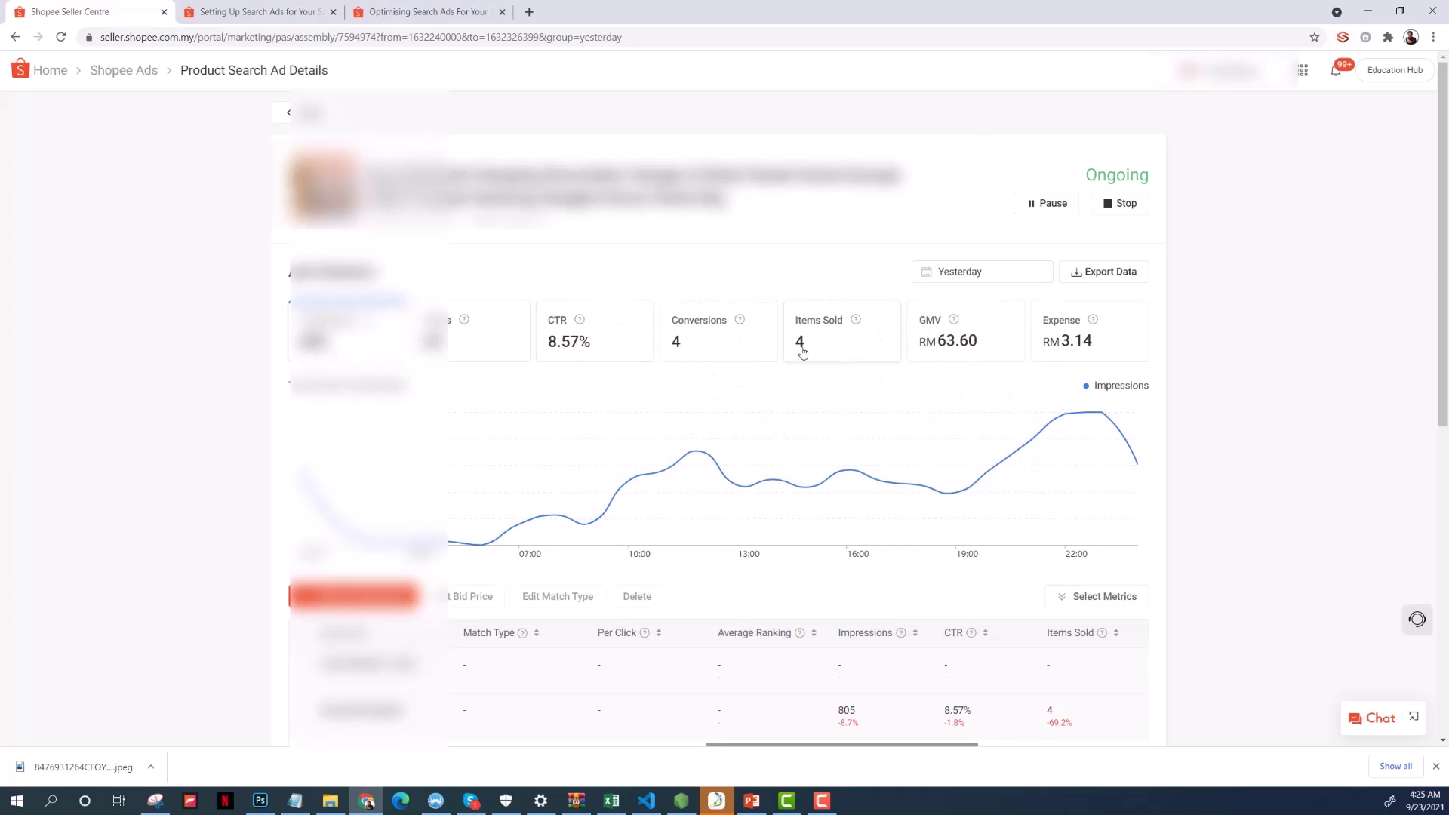
left_click(990, 276)
left_click(622, 346)
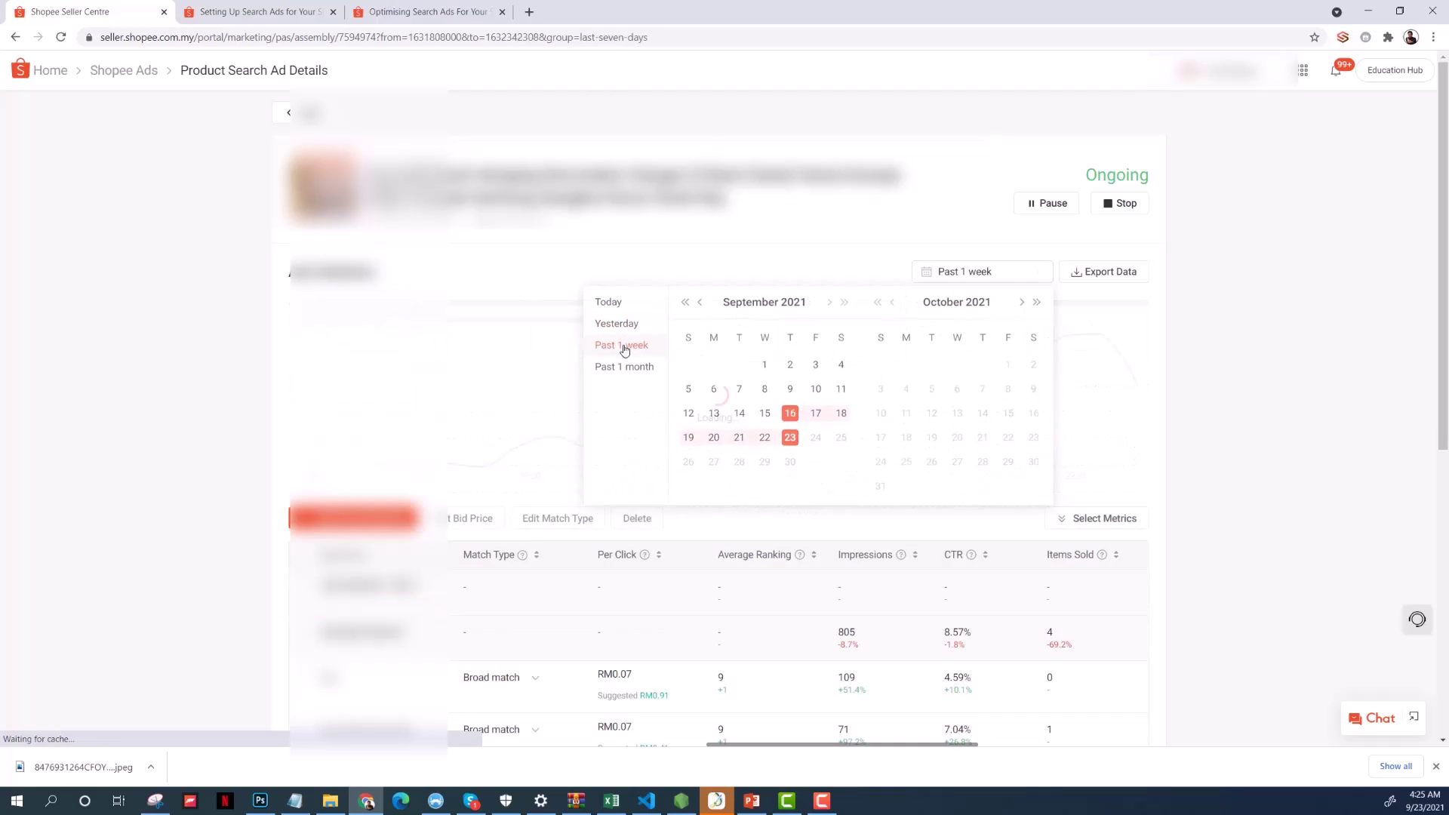
- Sort the past week's keyword table by impressions and examine each keyword's ranking, CTR and items sold
scroll(773, 390, "down", 5)
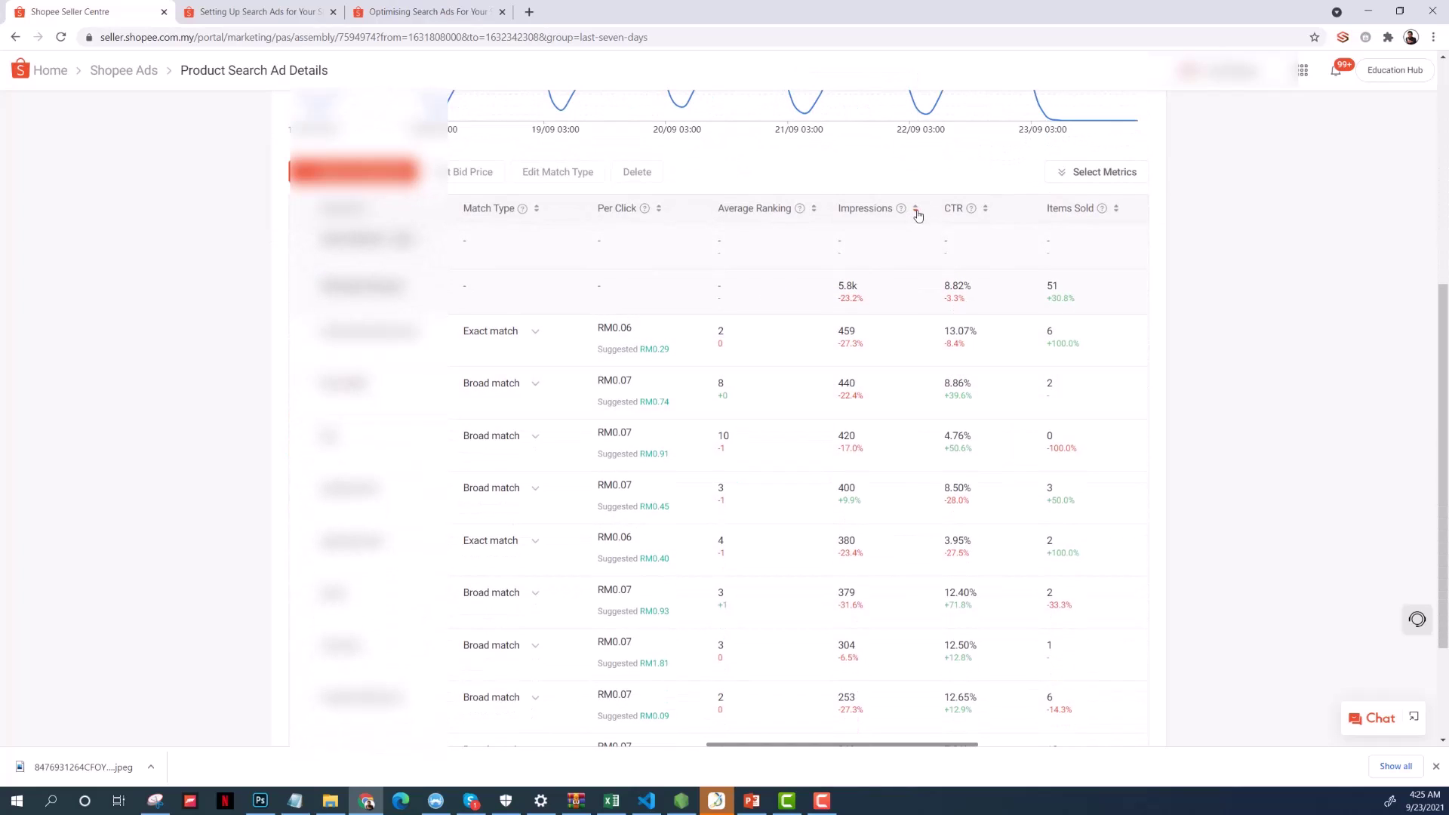
left_click(917, 211)
left_click(917, 211)
scroll(668, 533, "down", 2)
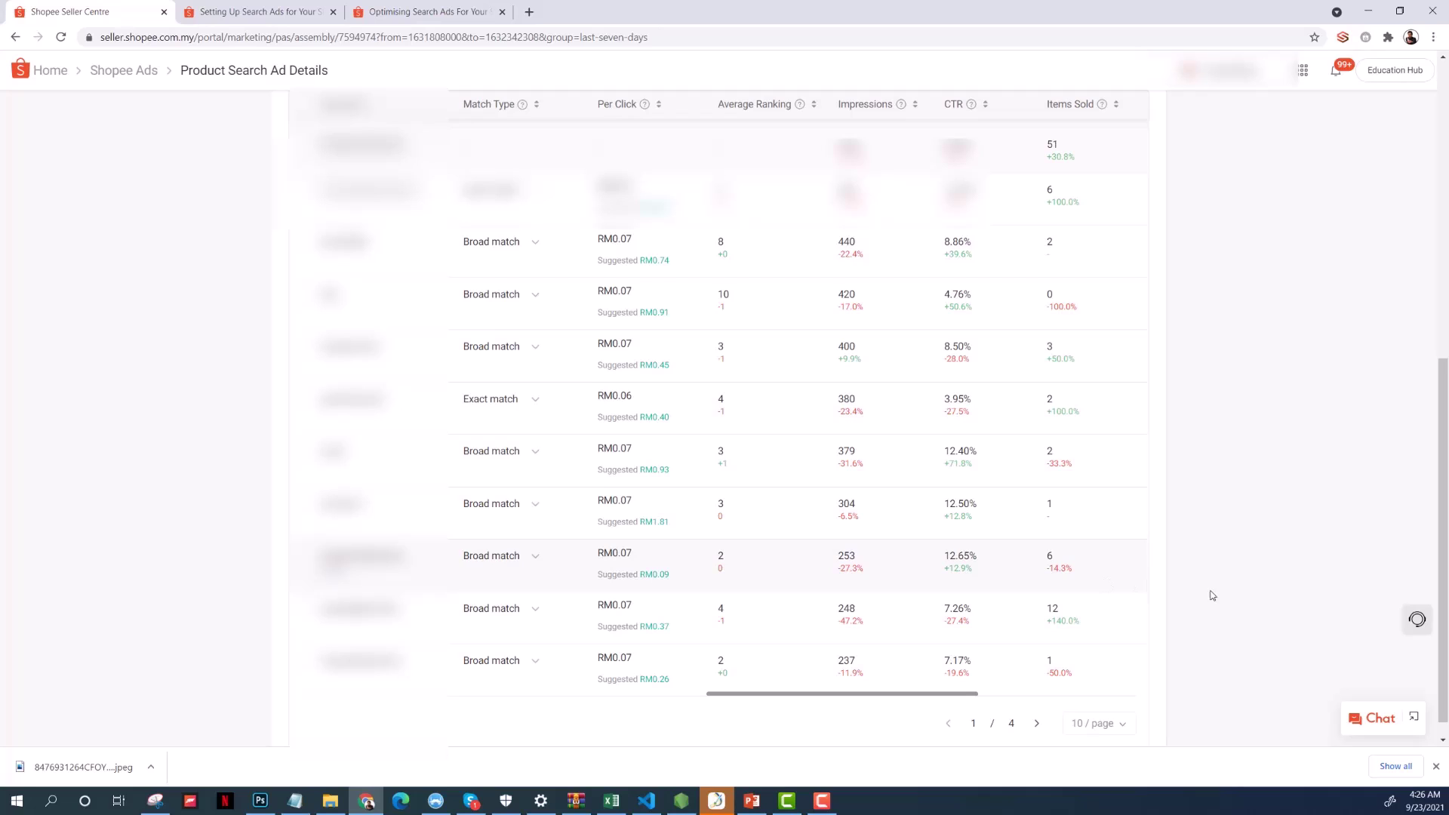
scroll(1211, 596, "up", 7)
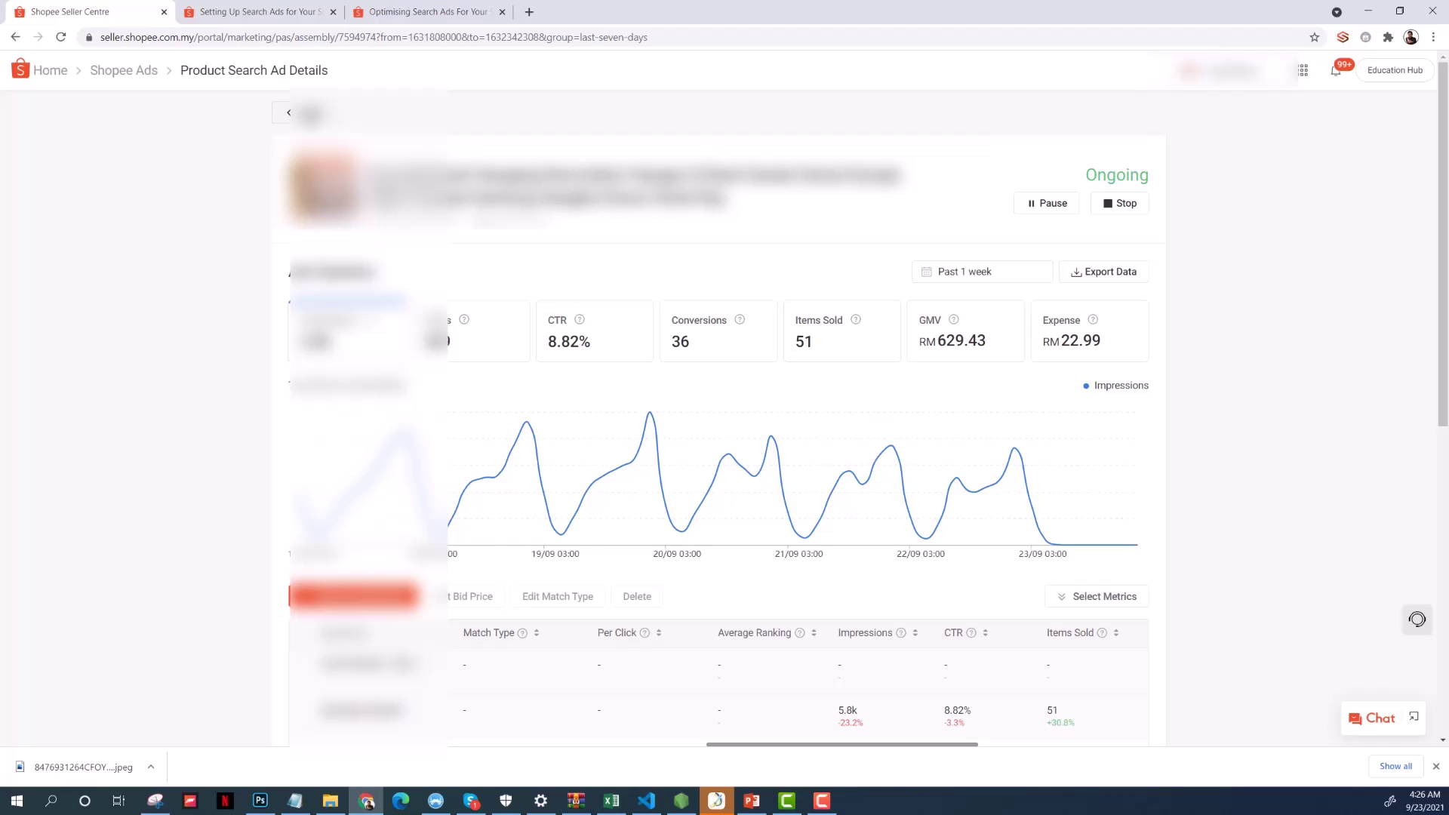
- Return to the ads list showing the new food chopper ad and close the browser's download bar
left_click(287, 113)
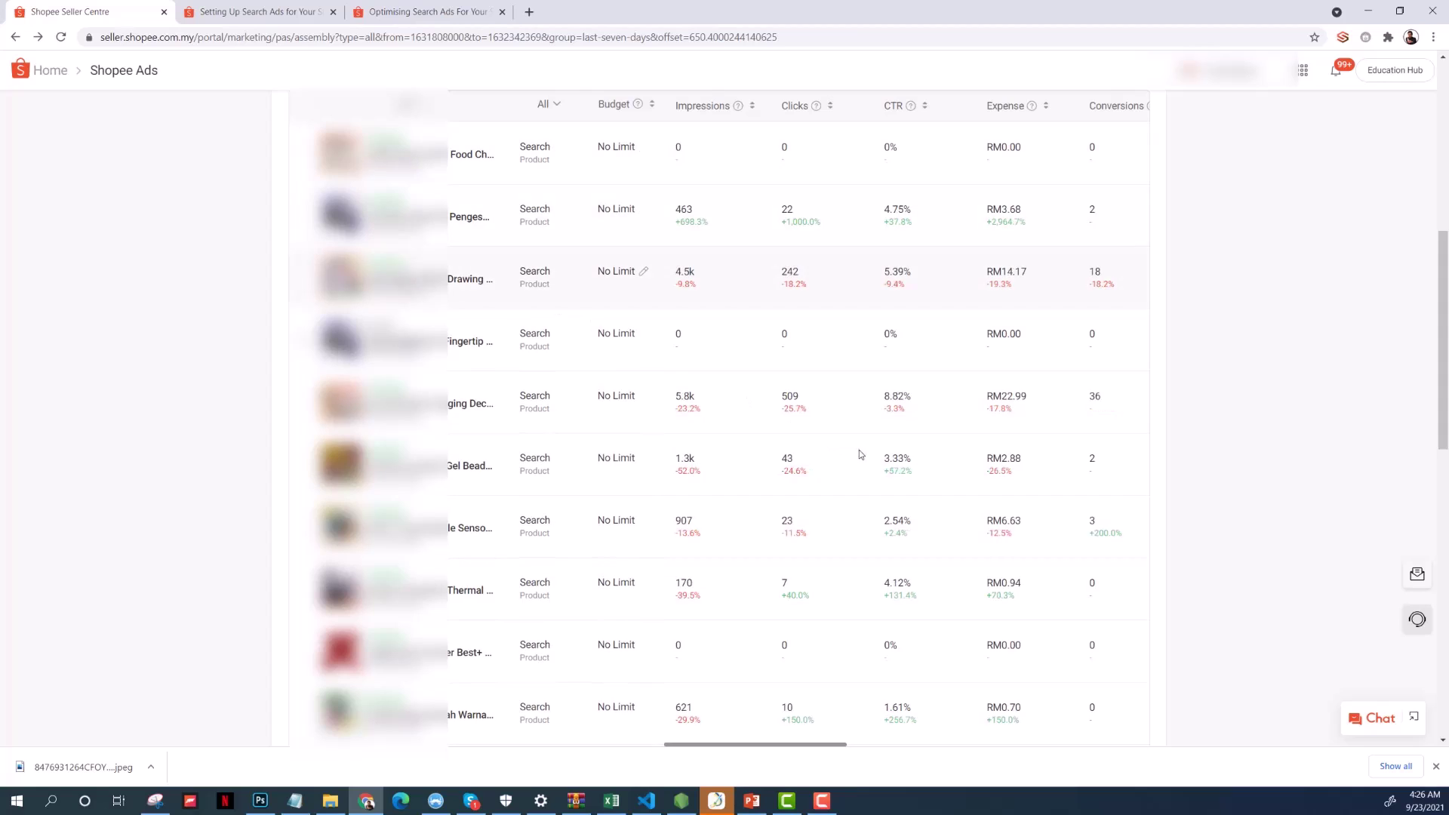
scroll(859, 453, "up", 3)
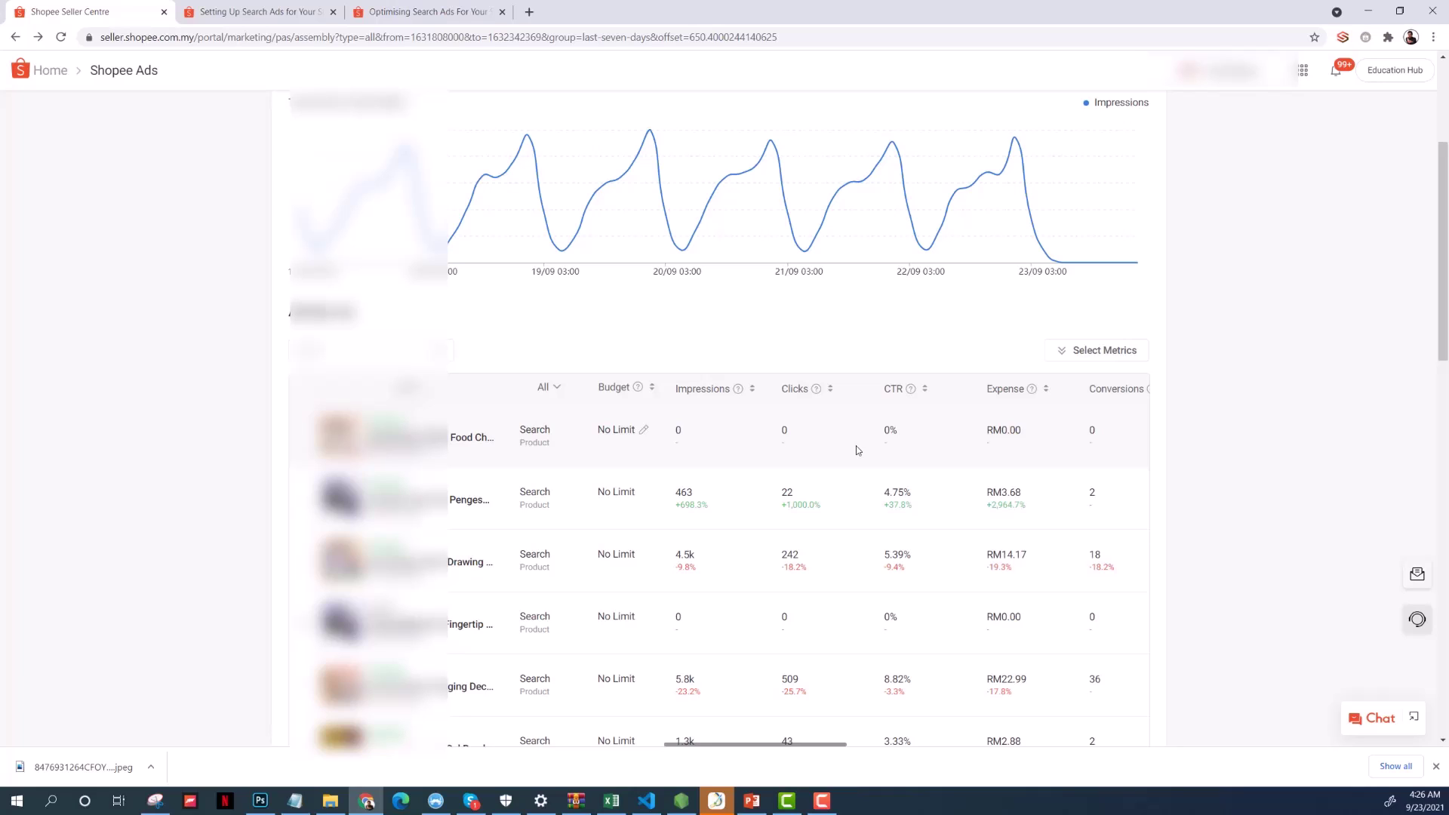
left_click(1436, 766)
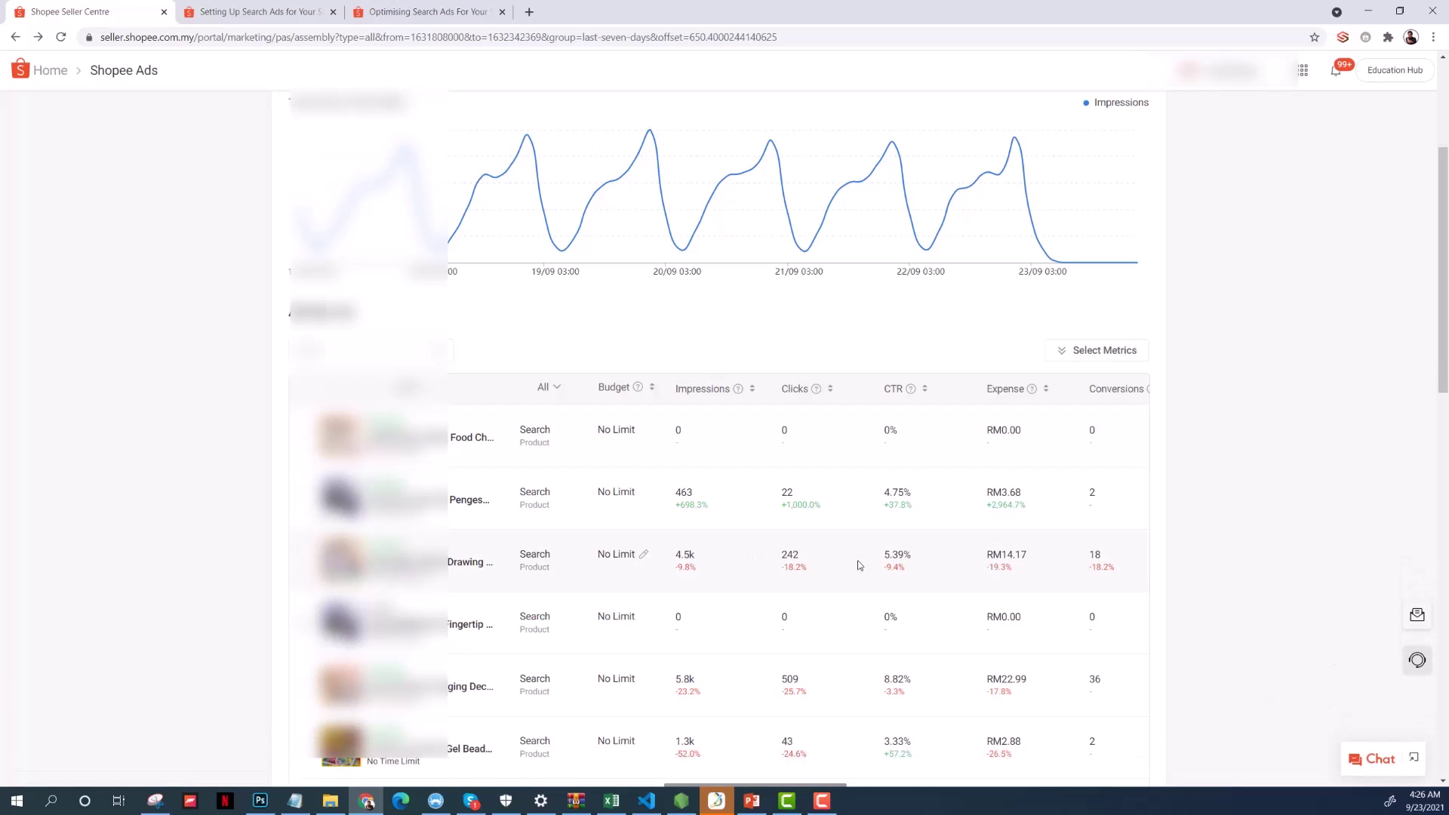